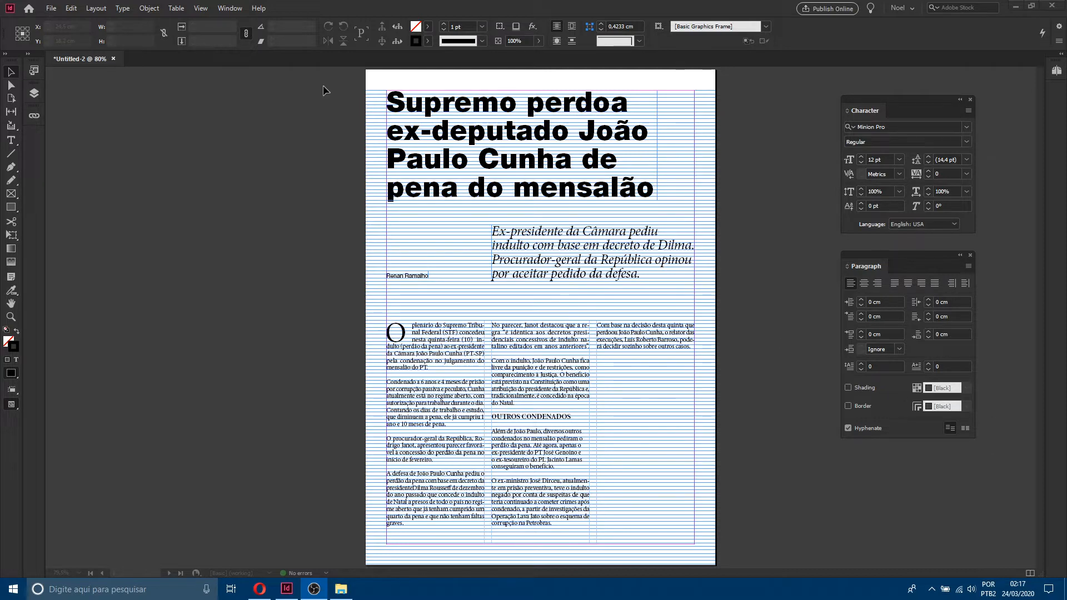
Step: Open the Character Styles panel and place it beside the page
left_click(230, 9)
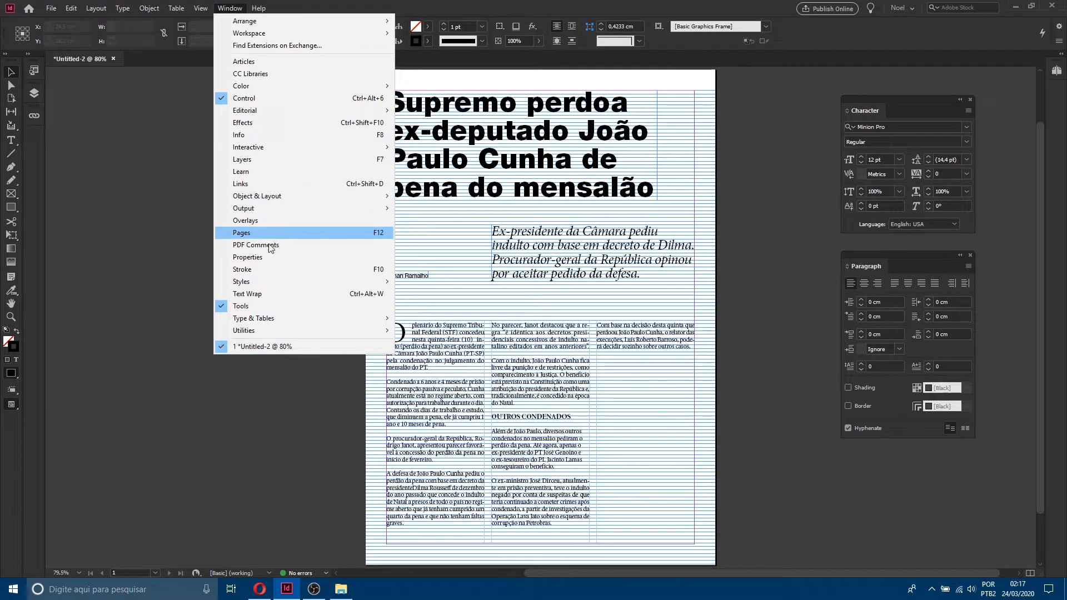
mouse_move(264, 284)
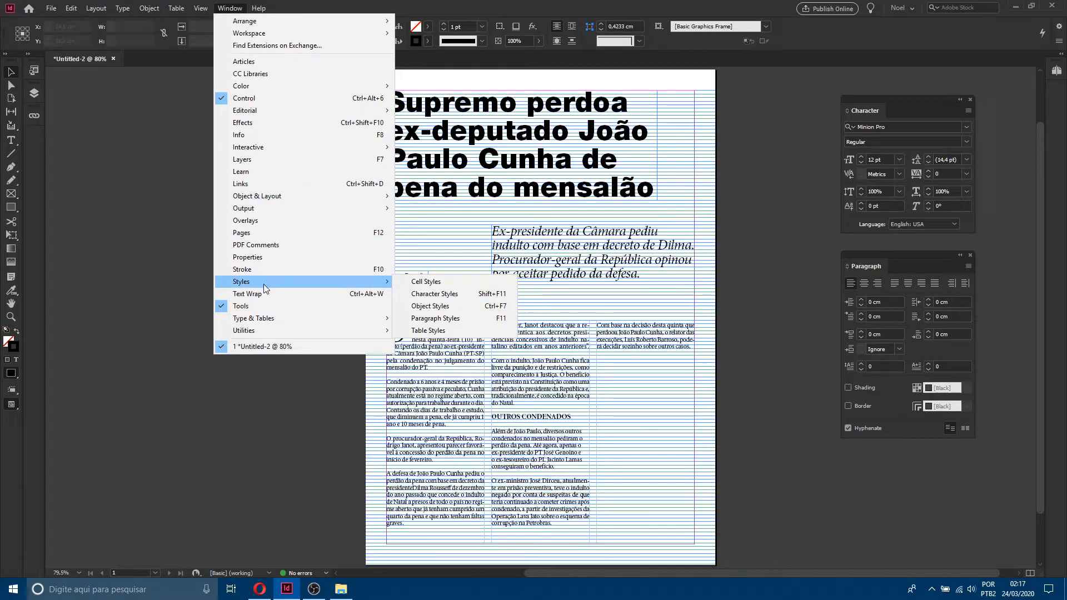
left_click(435, 294)
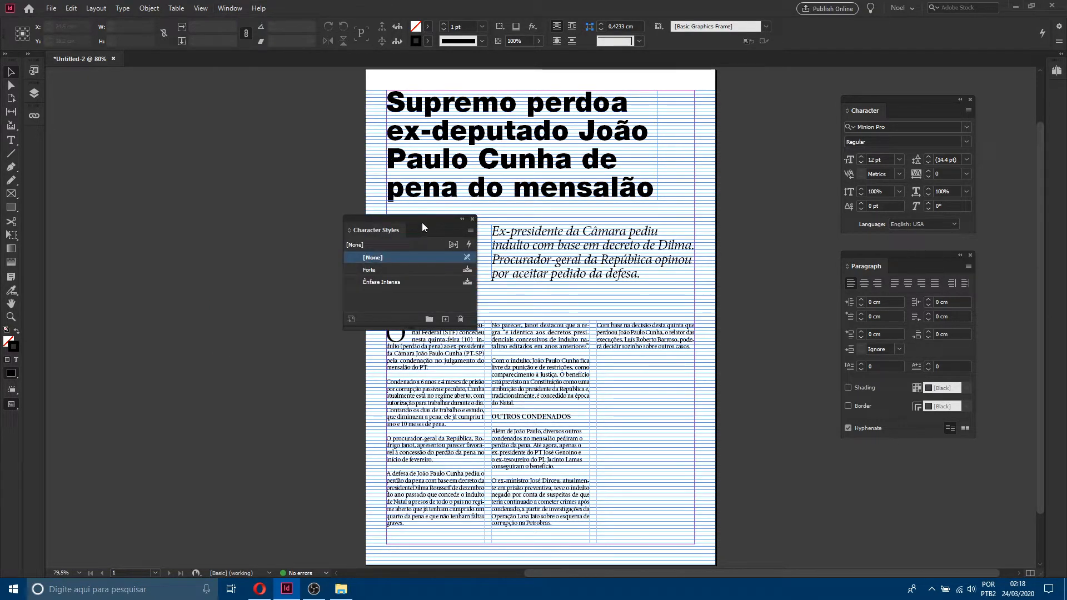
left_click_drag(422, 221, 200, 99)
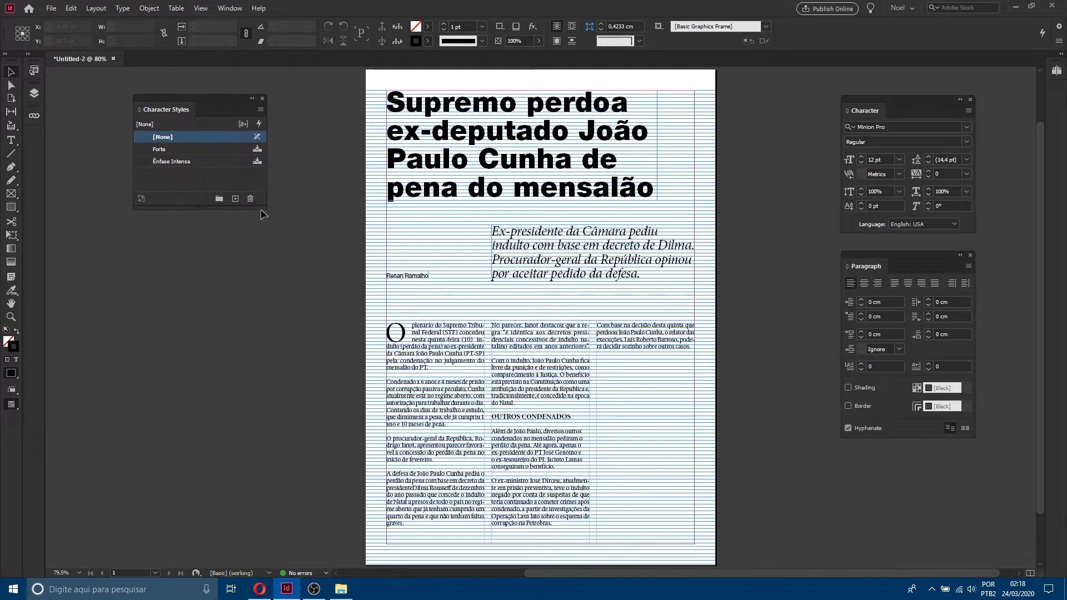
left_click_drag(261, 209, 253, 238)
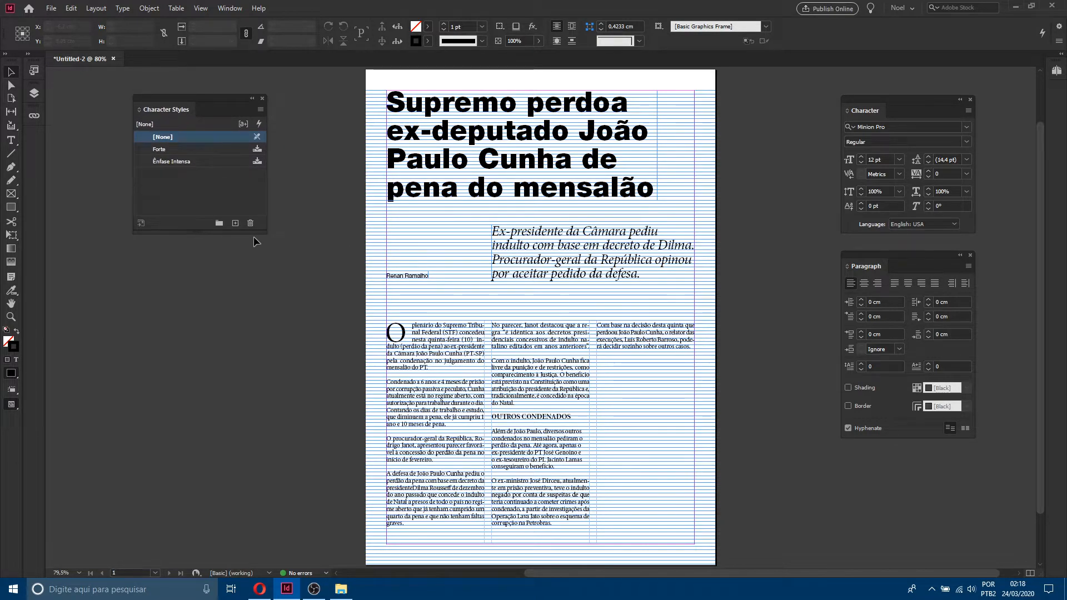
Step: Open the Paragraph Styles panel and dock it below the Character Styles panel
left_click(229, 7)
mouse_move(284, 277)
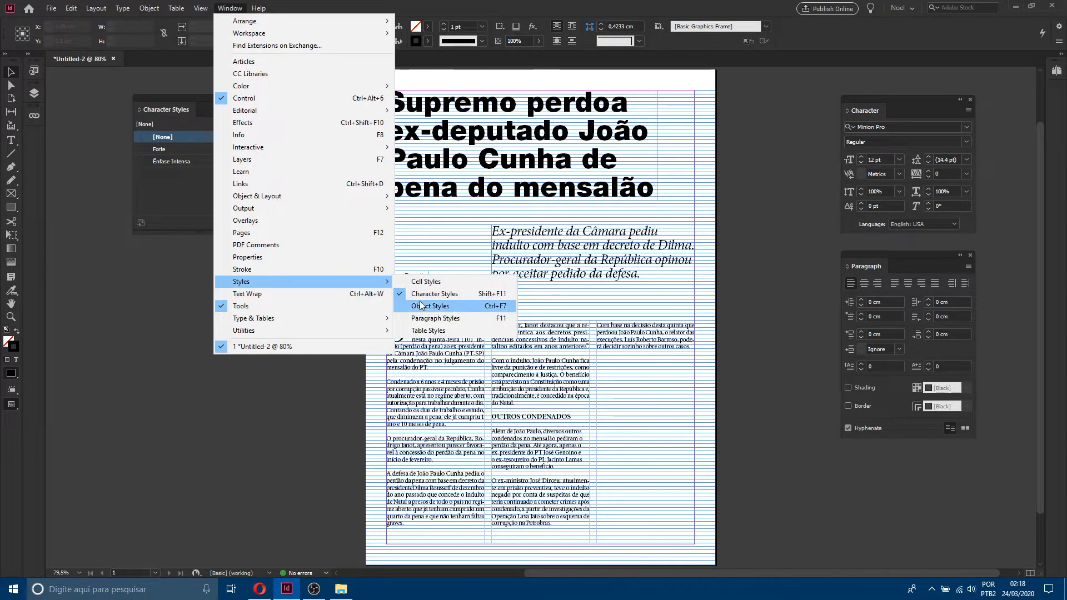
left_click(454, 320)
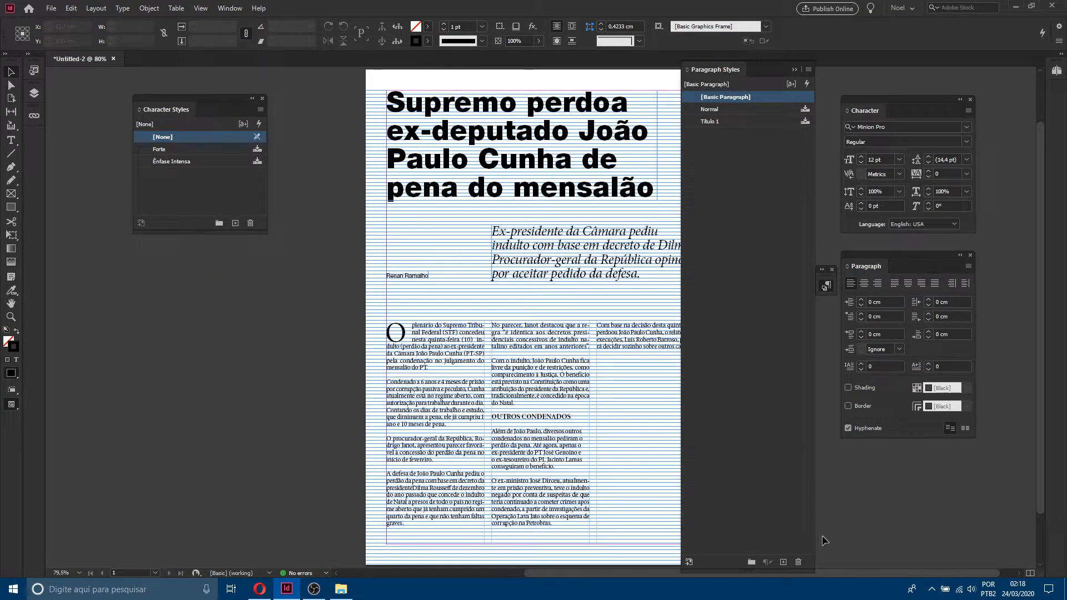
left_click_drag(814, 573, 180, 281)
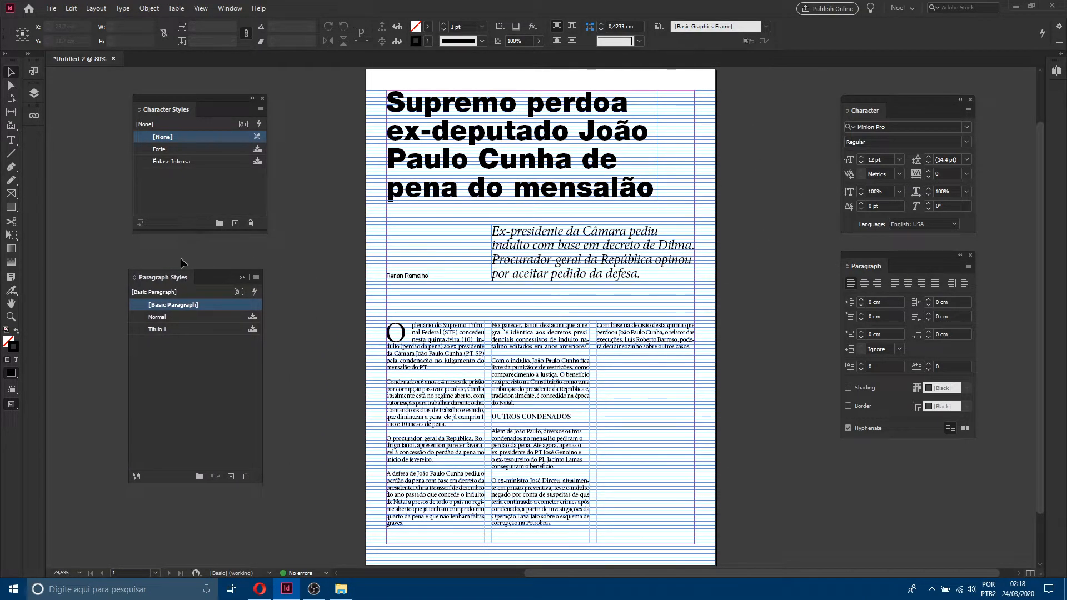
Step: Inspect the existing paragraph and character styles by selecting each one in turn
left_click(213, 319)
left_click(210, 330)
left_click(211, 317)
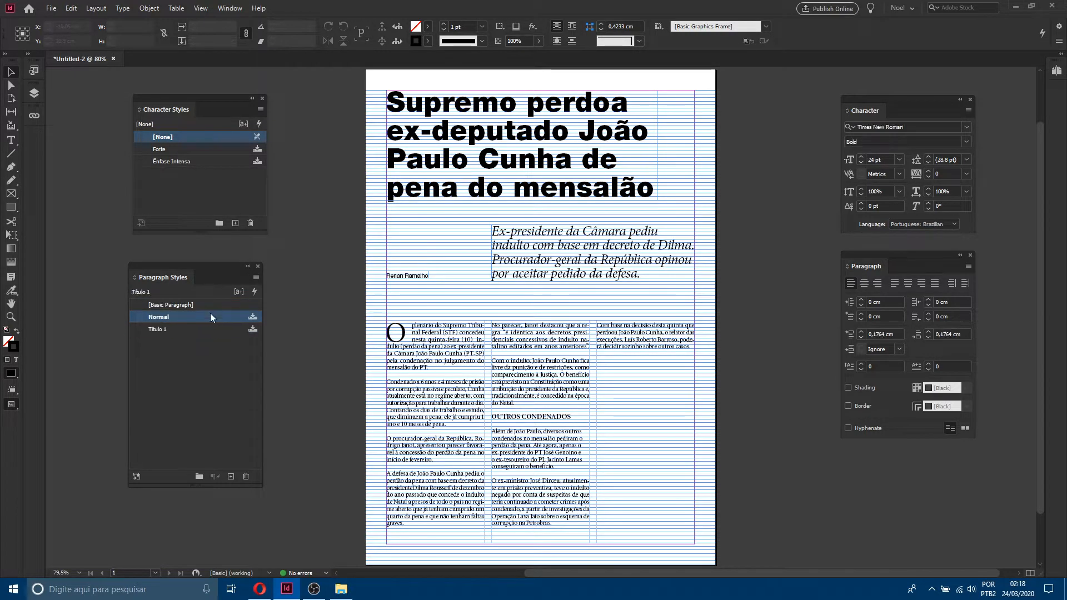
left_click(186, 161)
left_click(185, 149)
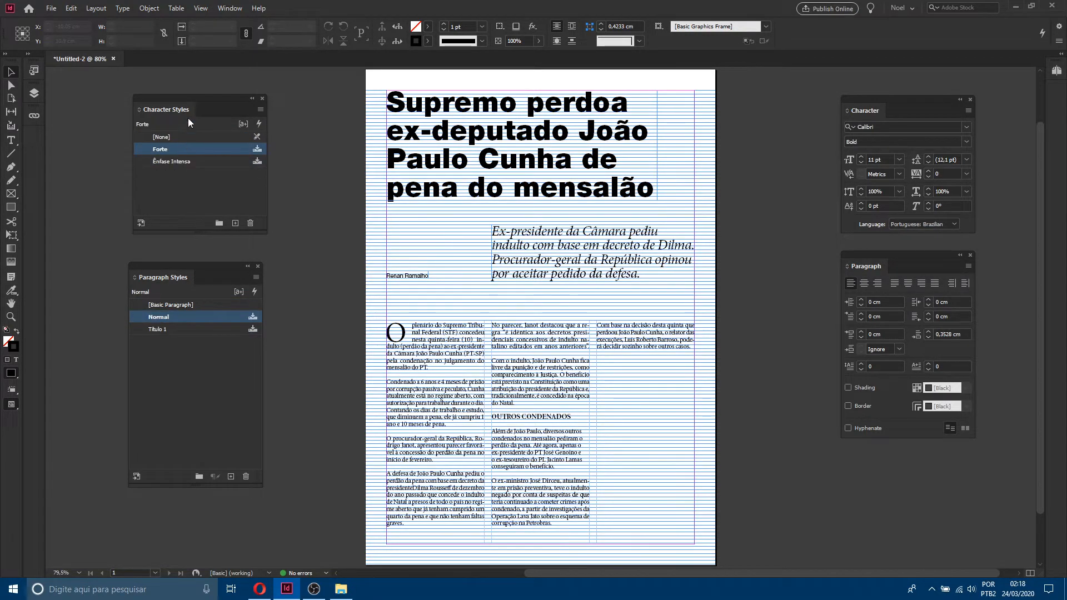
left_click(171, 161)
left_click(168, 151)
left_click(168, 163)
left_click(168, 151)
left_click(174, 165)
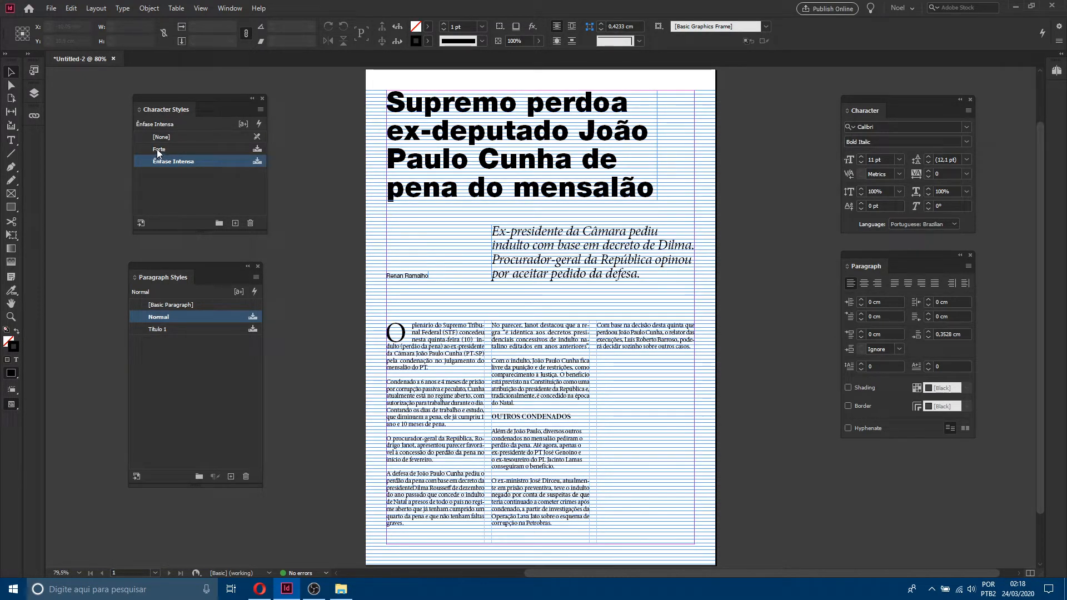
left_click(189, 152)
left_click(184, 160)
left_click(227, 150)
left_click(214, 162)
left_click(214, 151)
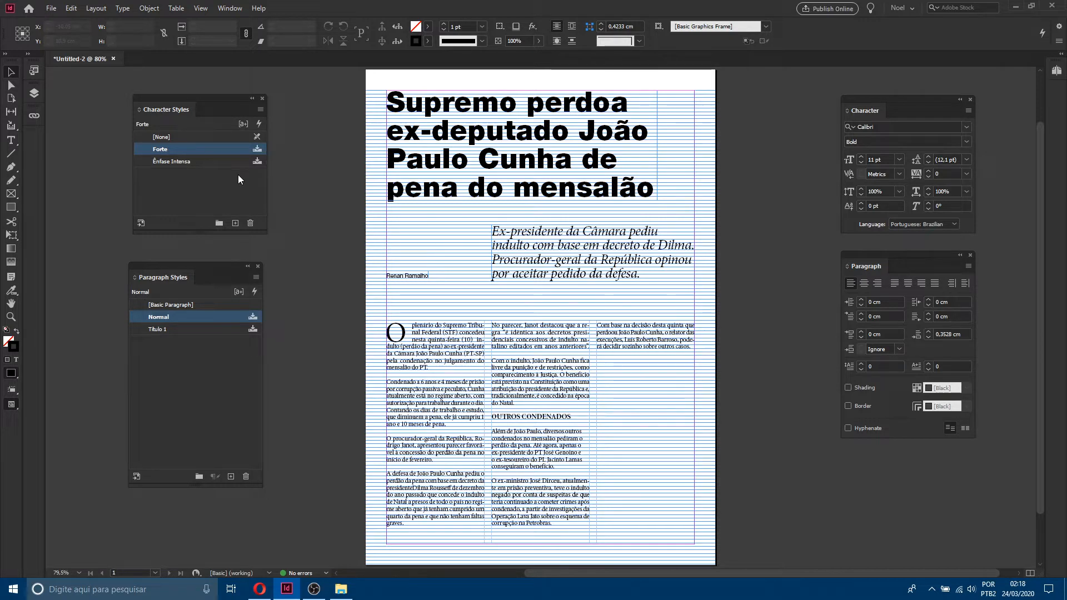
Step: Delete the Forte and Ênfase Intensa character styles, replacing them with [None] and applying to all
left_click(206, 162, "shift")
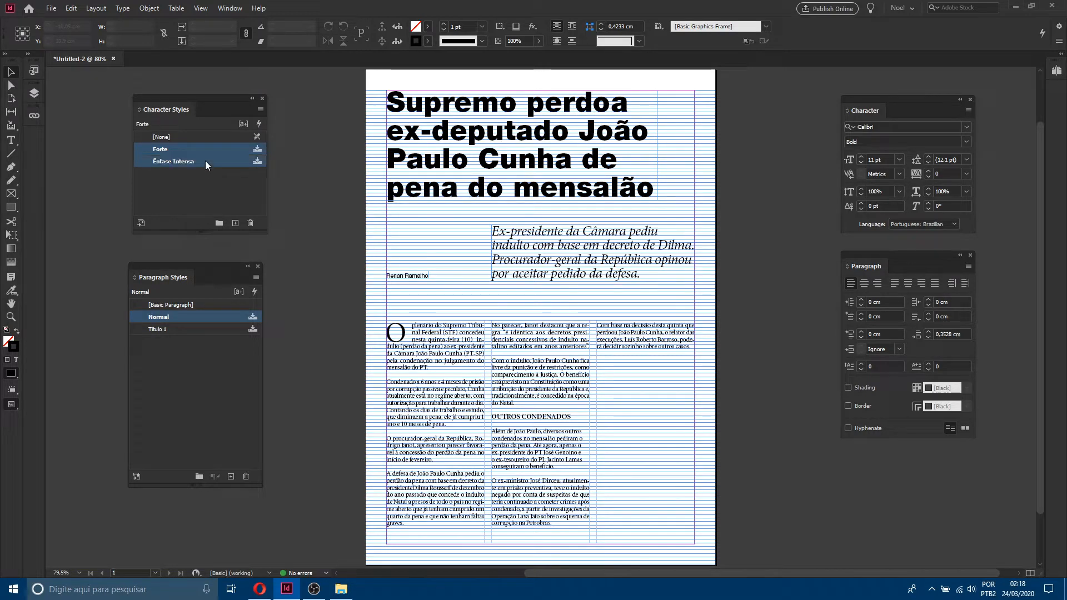
left_click(250, 224)
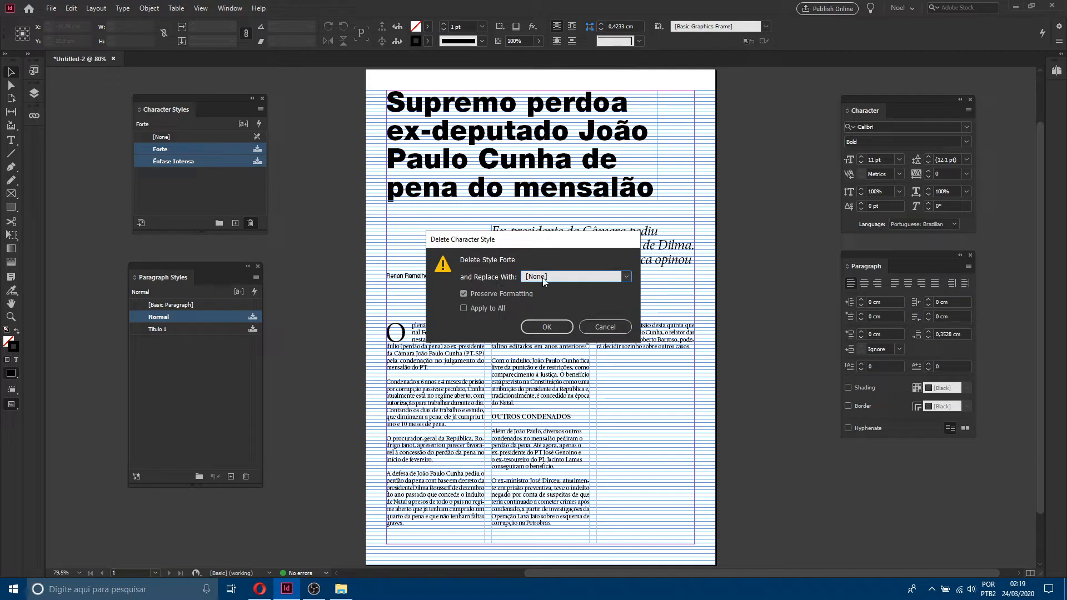
left_click_drag(558, 243, 553, 234)
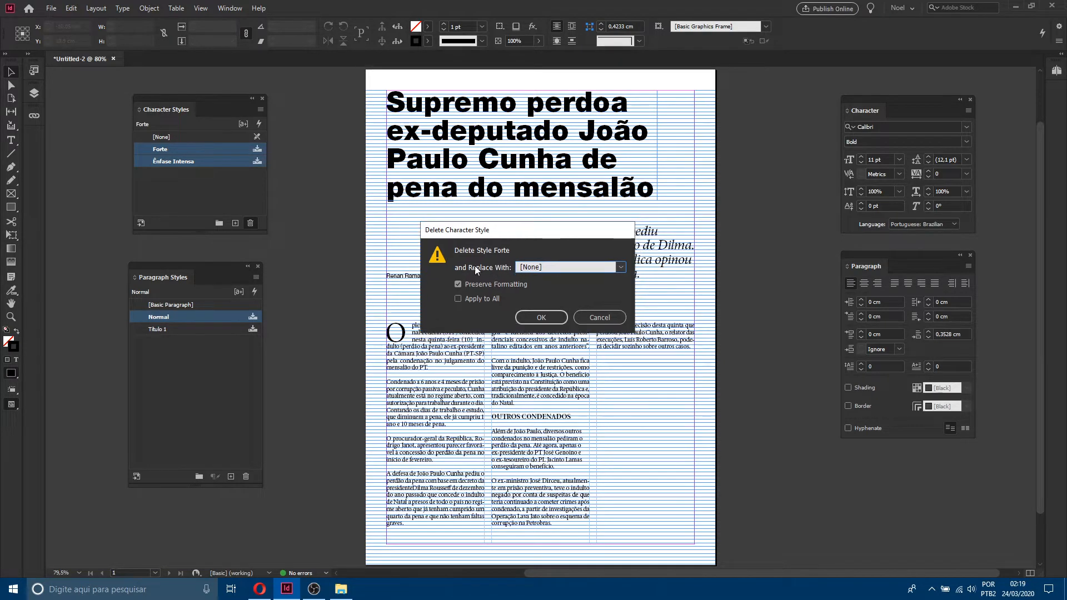
left_click(534, 272)
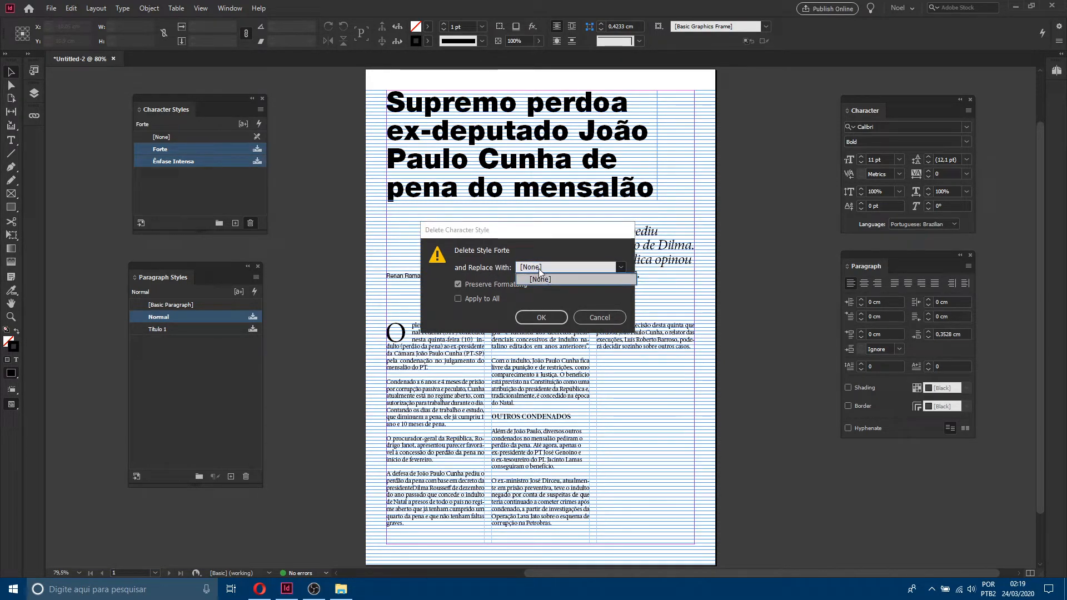
left_click(557, 269)
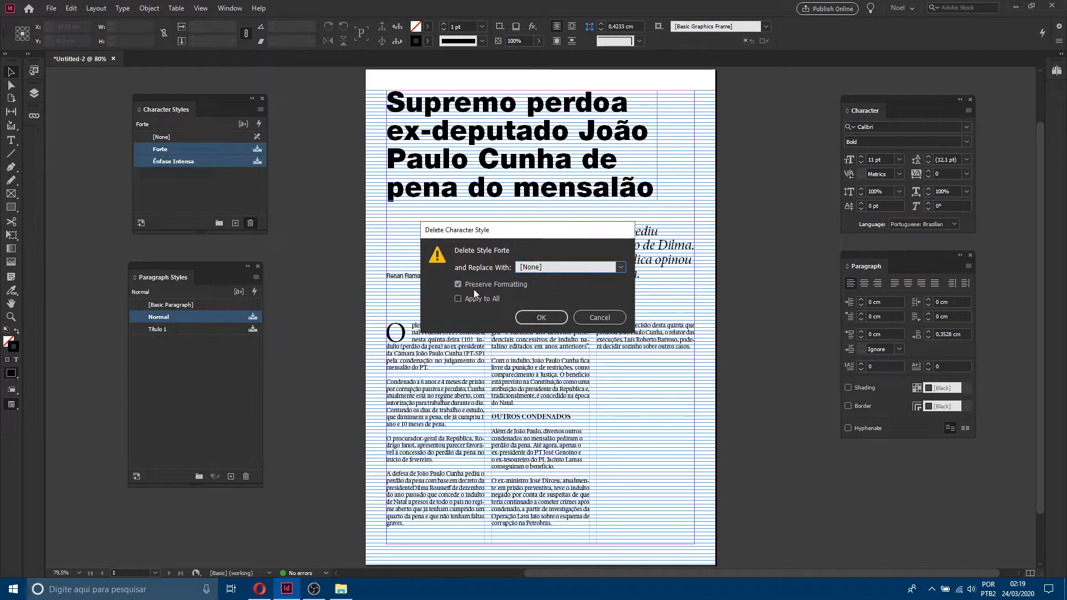
left_click(460, 299)
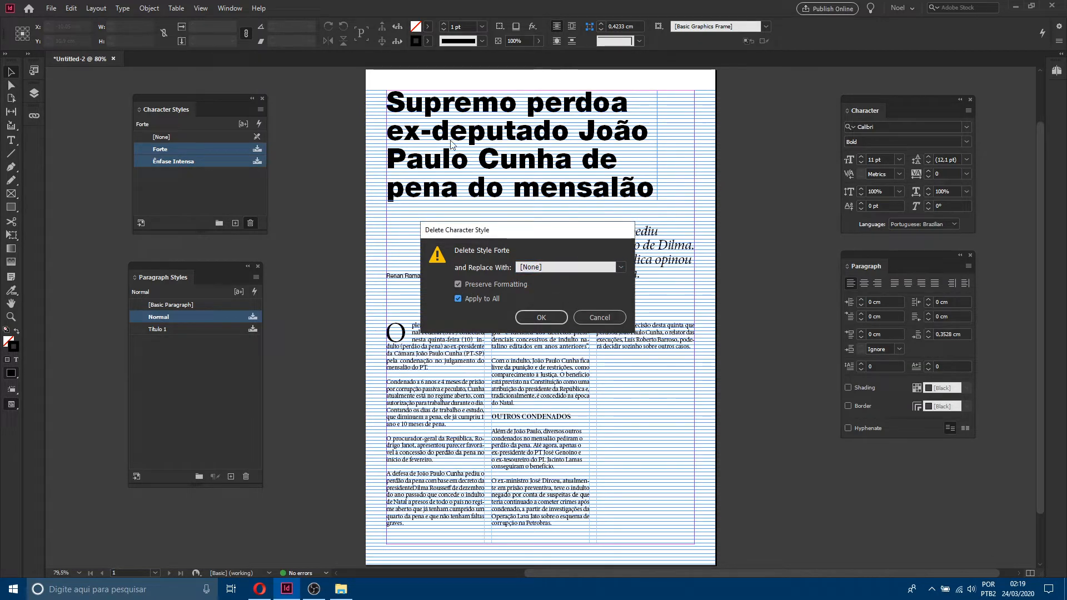
left_click(549, 316)
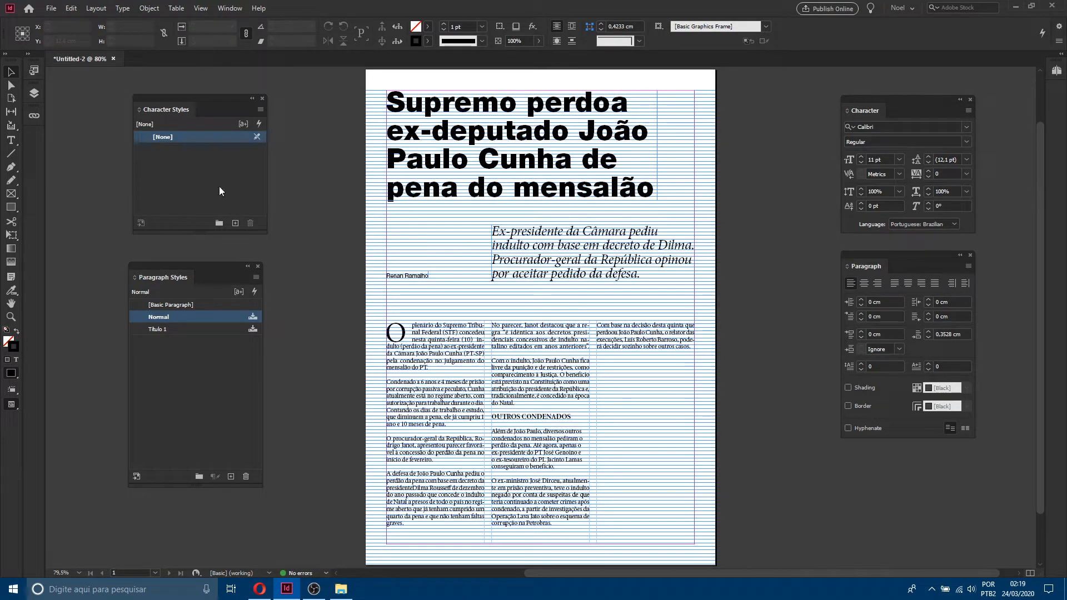
Step: Delete the Normal and Título 1 paragraph styles, replacing them with [No Paragraph Style] and applying to all
left_click(182, 331, "shift")
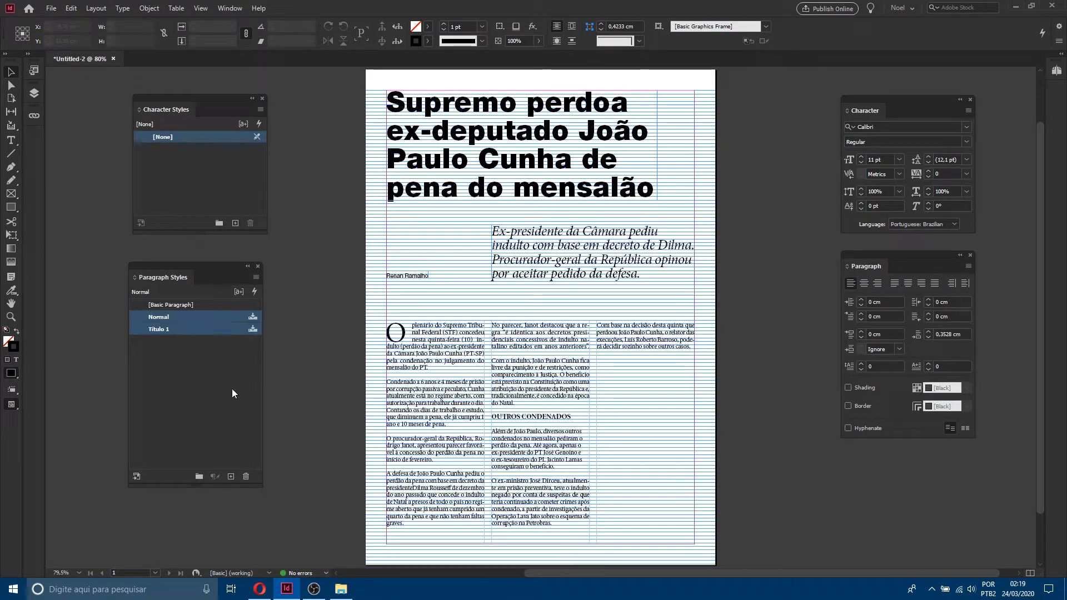
left_click(246, 476)
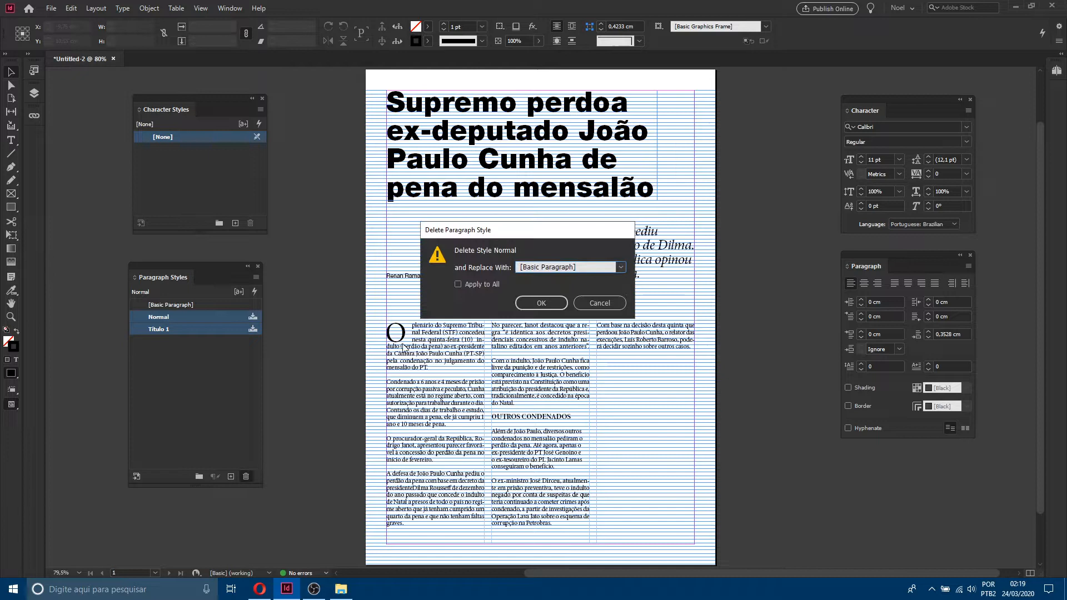
left_click(546, 267)
left_click(472, 266)
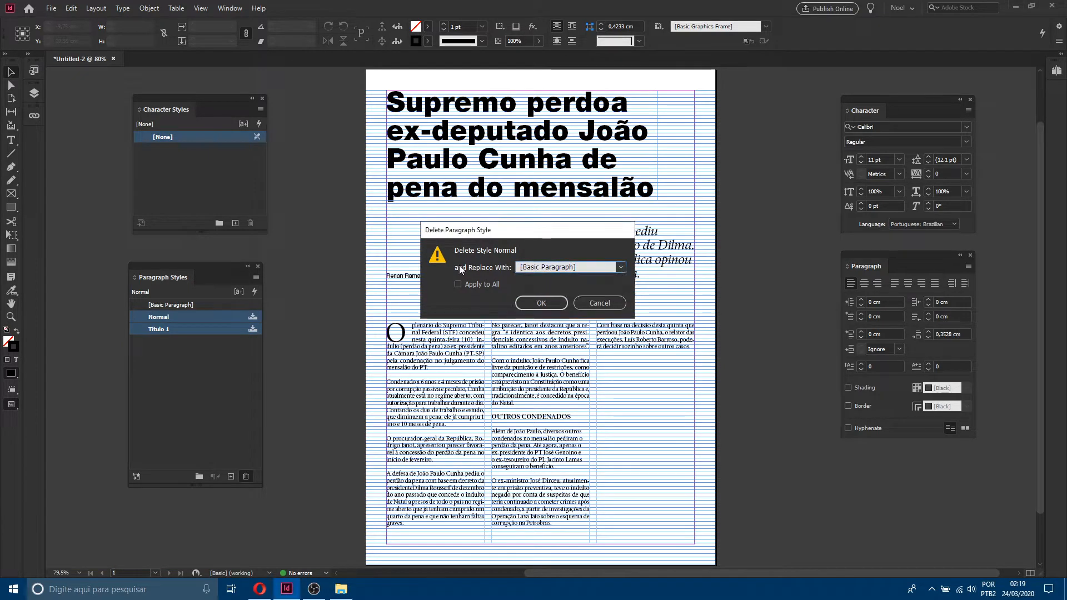
left_click(558, 267)
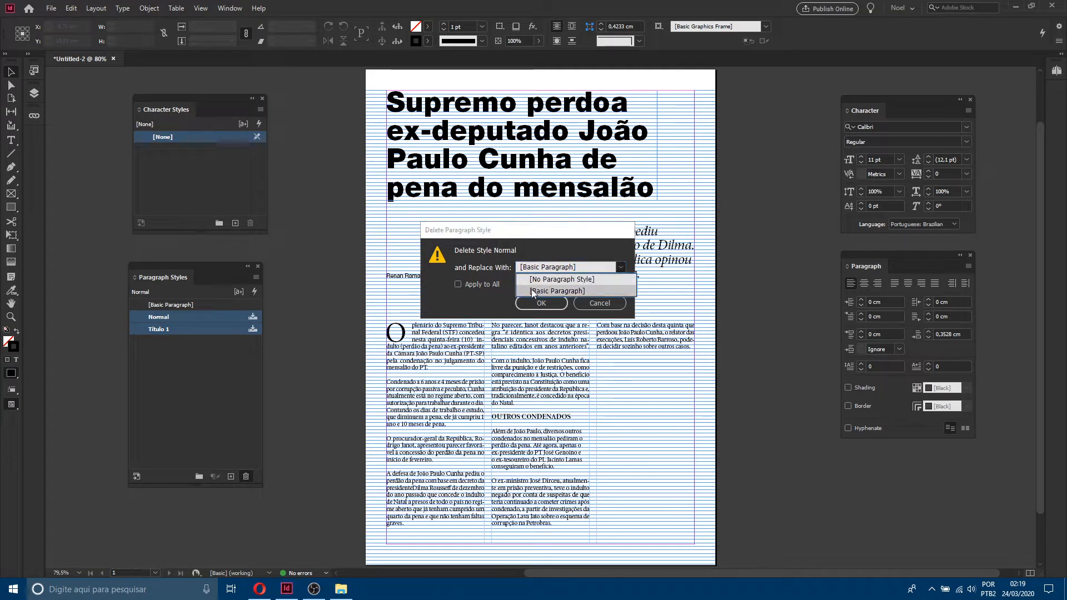
left_click(561, 280)
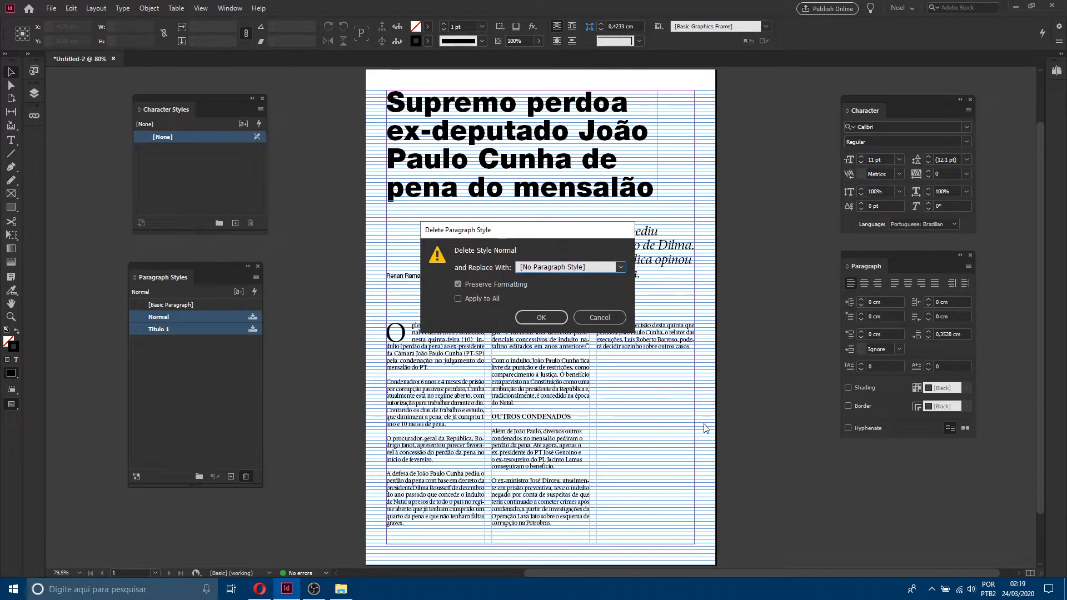
left_click(476, 300)
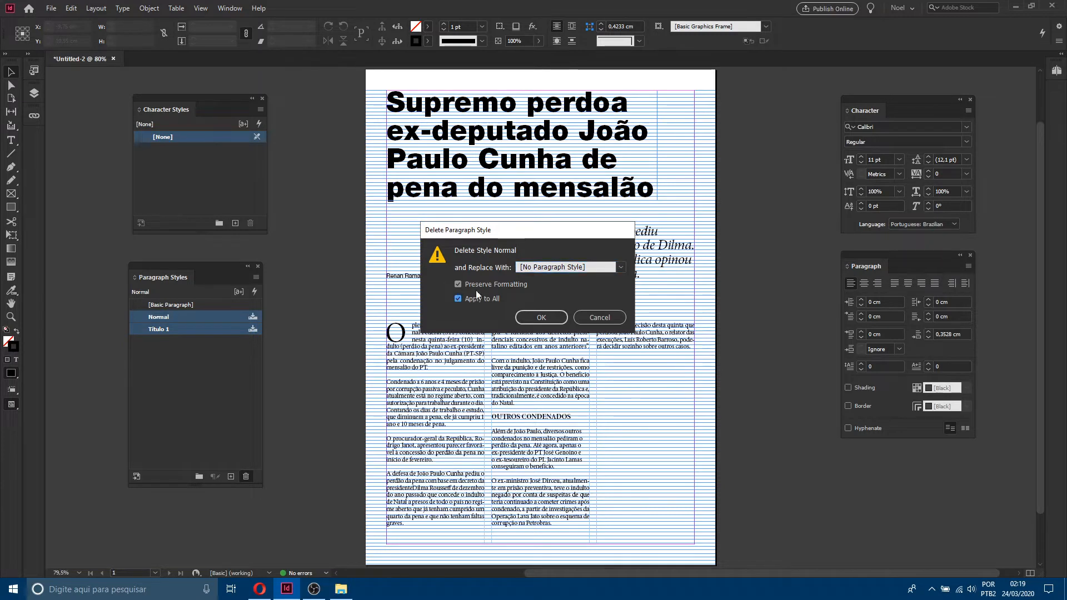
left_click(544, 318)
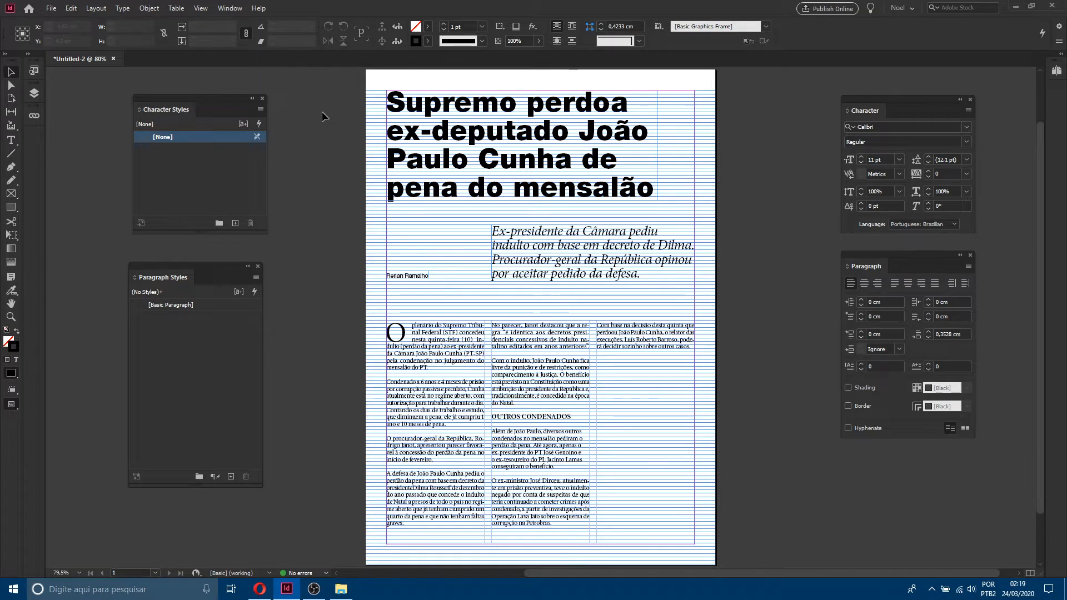
left_click_drag(750, 500, 778, 573)
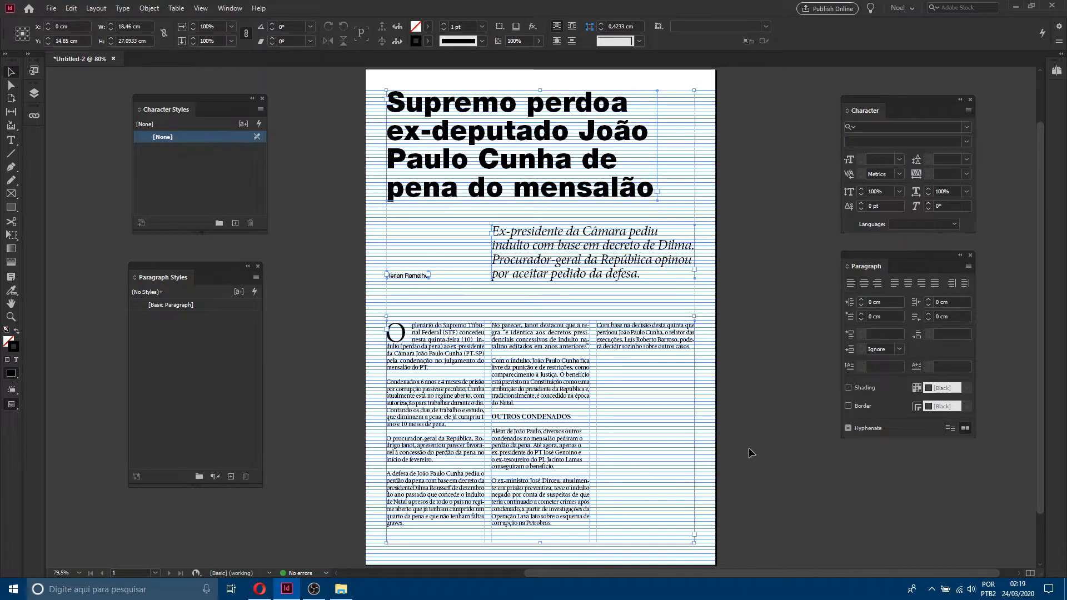
left_click(747, 296)
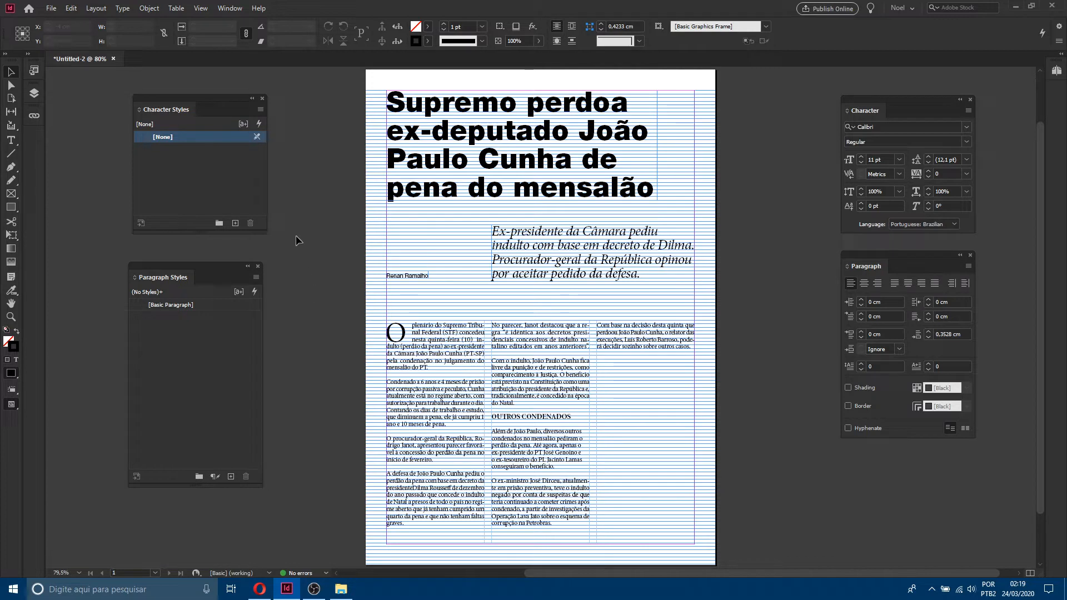
left_click_drag(221, 104, 216, 104)
left_click_drag(218, 265, 215, 268)
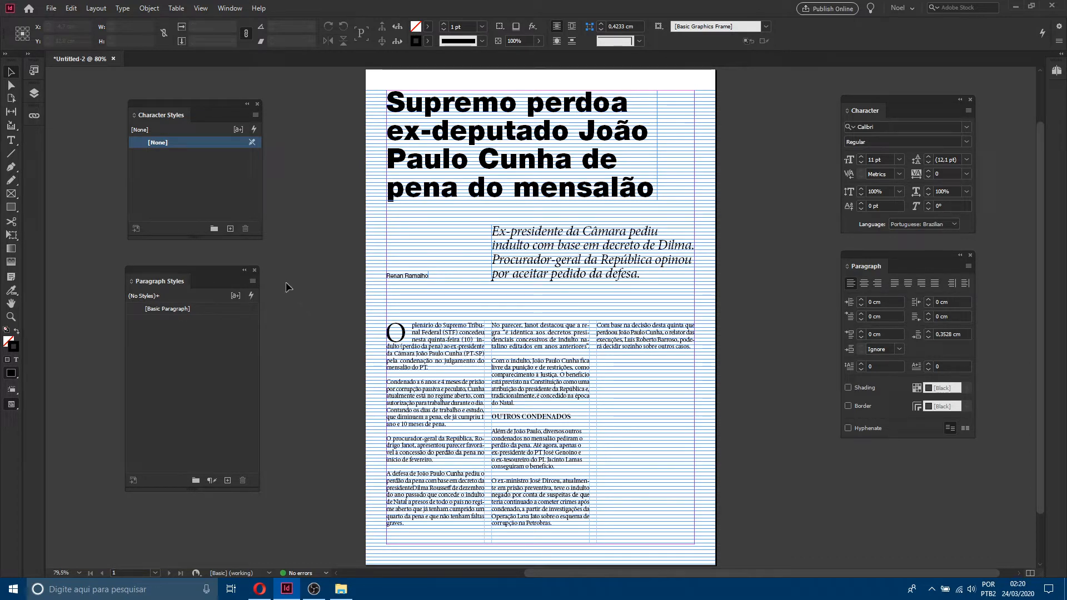
Step: Zoom into the first column and examine the drop cap and first paragraph's character formatting
key("z")
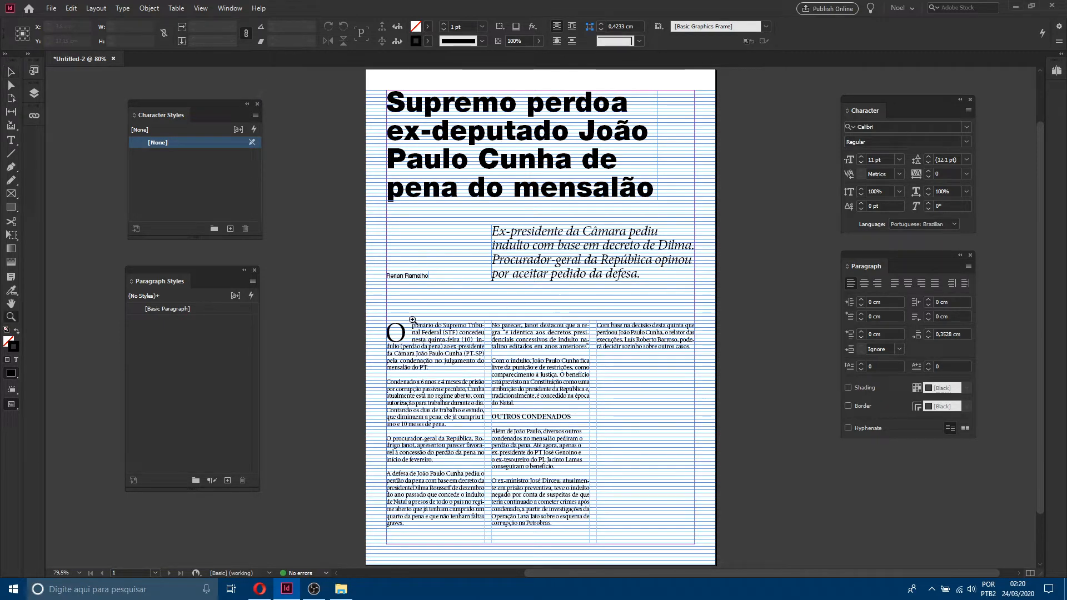
left_click_drag(365, 293, 639, 476)
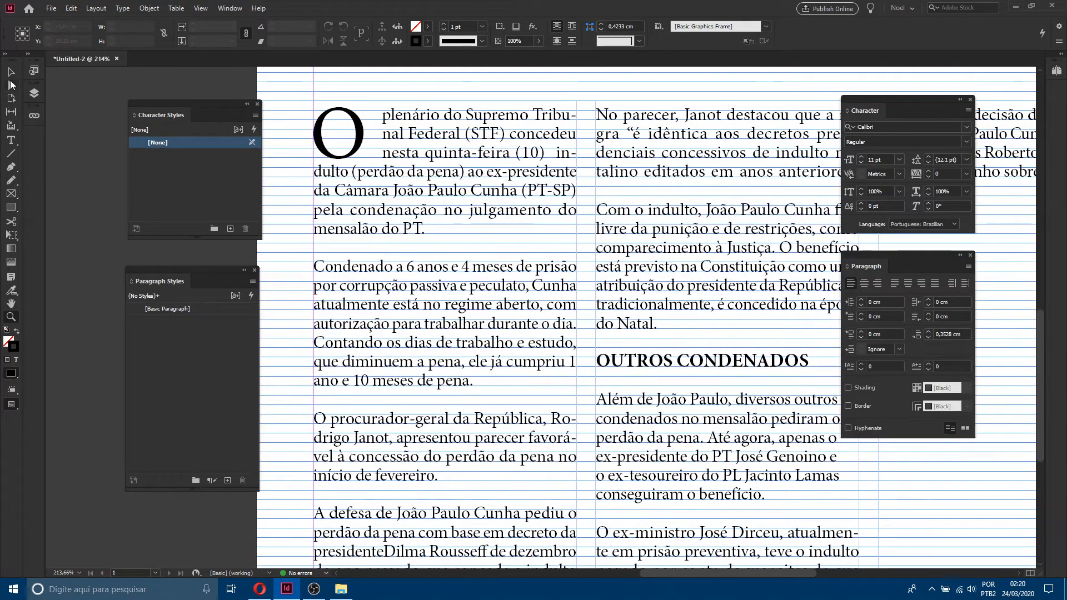
left_click(11, 72)
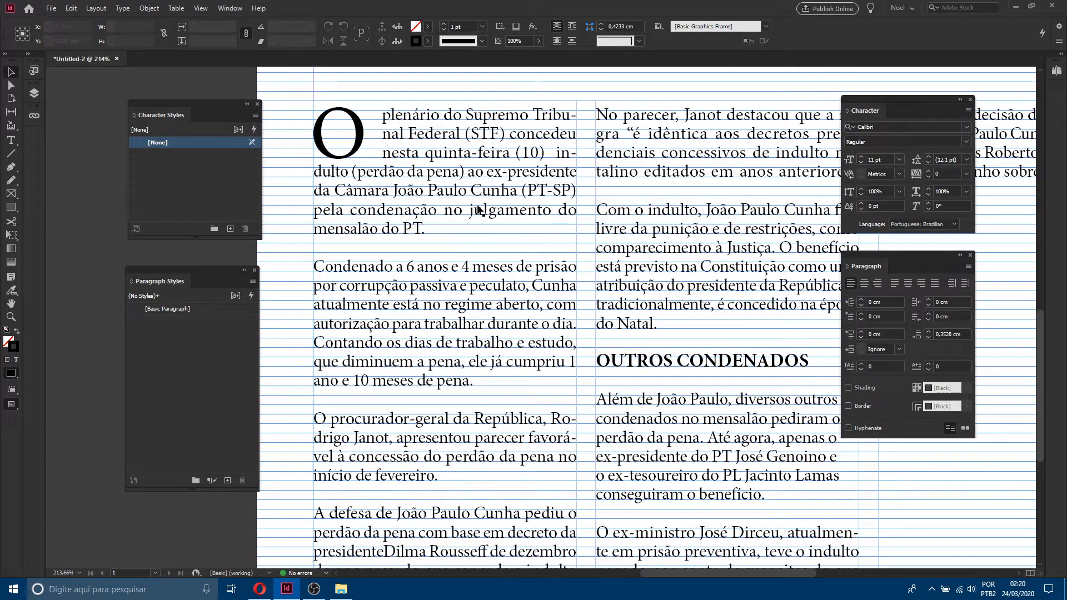
left_click(365, 141)
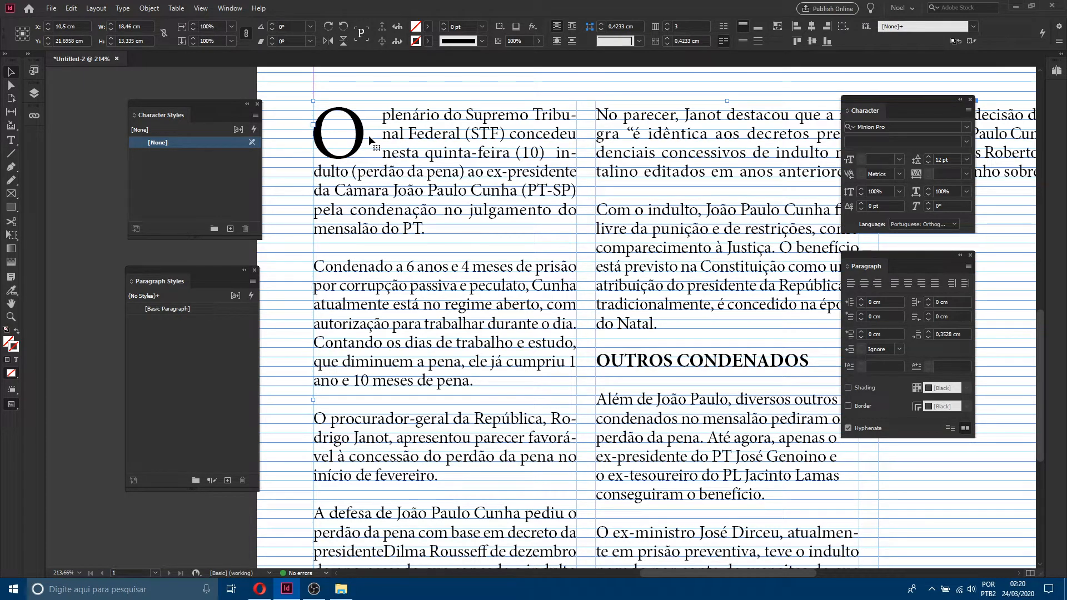
double_click(368, 134)
left_click_drag(453, 228, 322, 111)
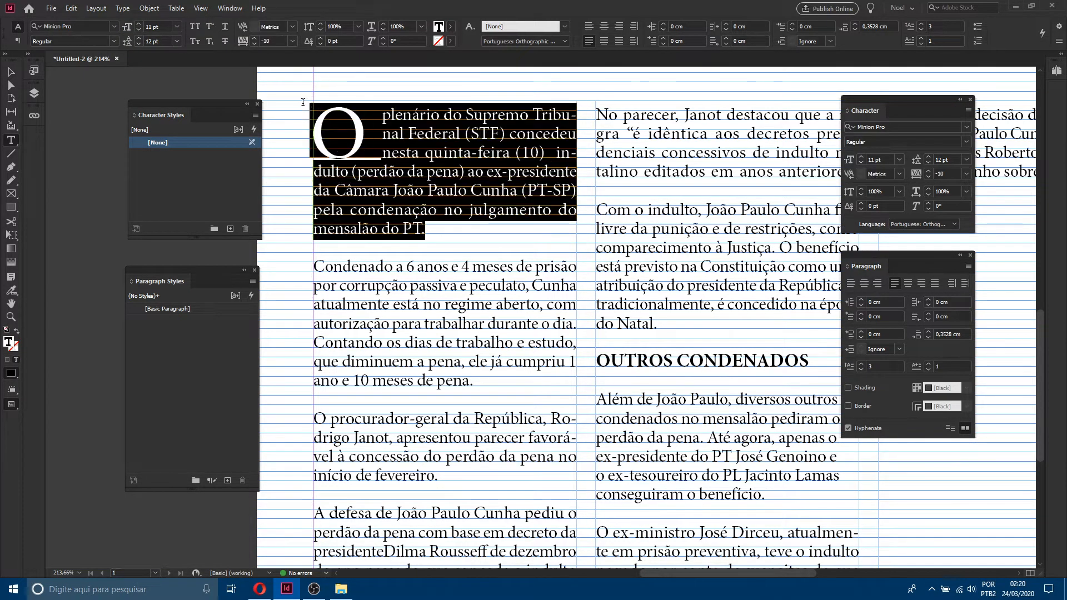
left_click_drag(442, 235, 664, 331)
left_click(510, 172)
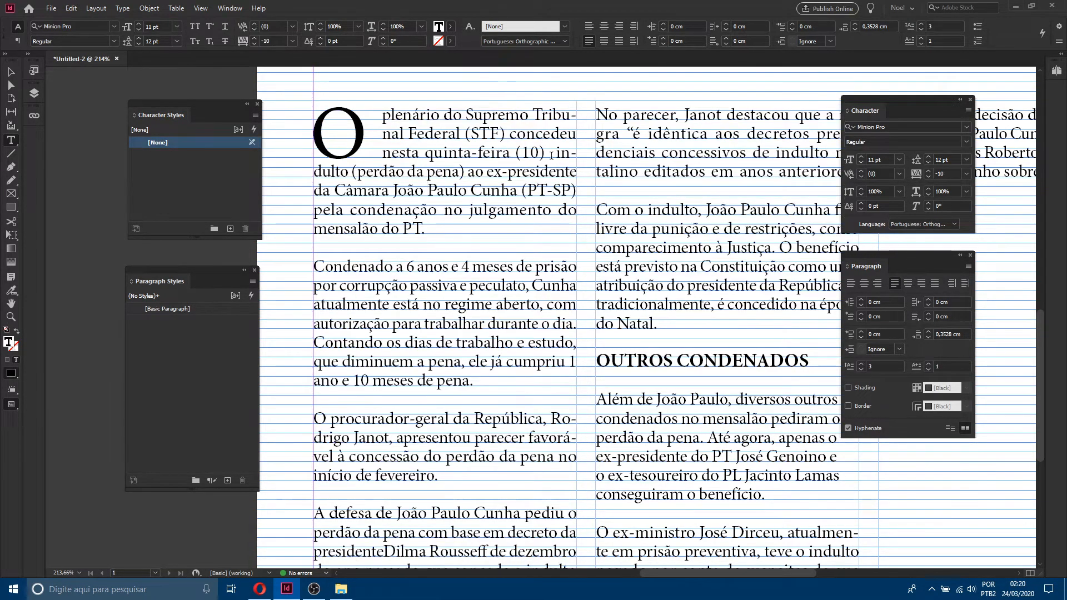
left_click_drag(384, 121, 312, 127)
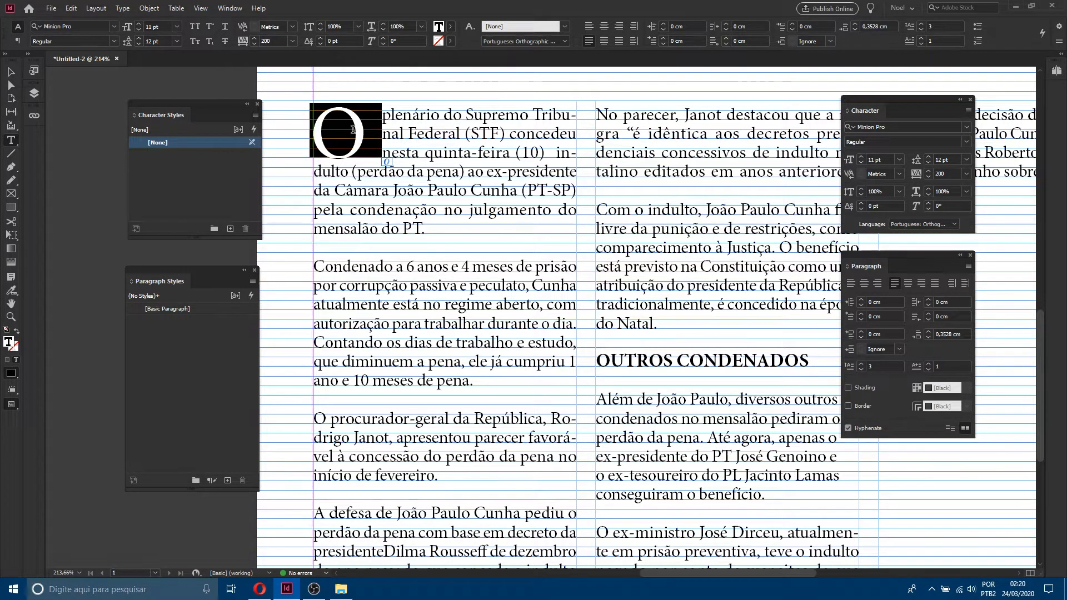
left_click(369, 137)
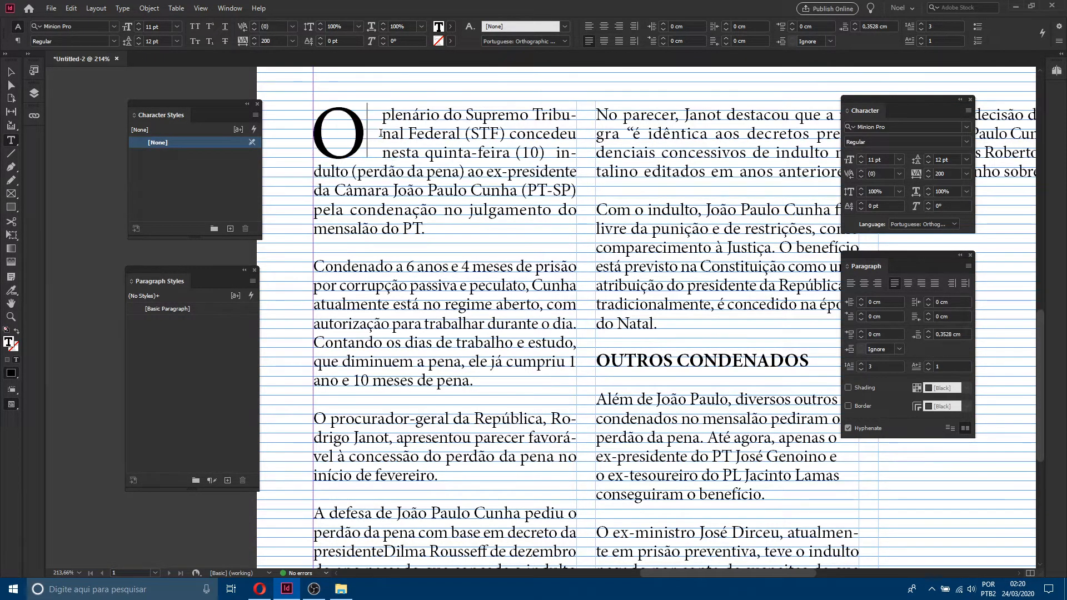
mouse_move(369, 137)
left_mouse_down()
mouse_move(311, 136)
mouse_move(572, 156)
mouse_move(526, 272)
mouse_move(336, 239)
left_mouse_up()
left_click_drag(192, 104, 151, 91)
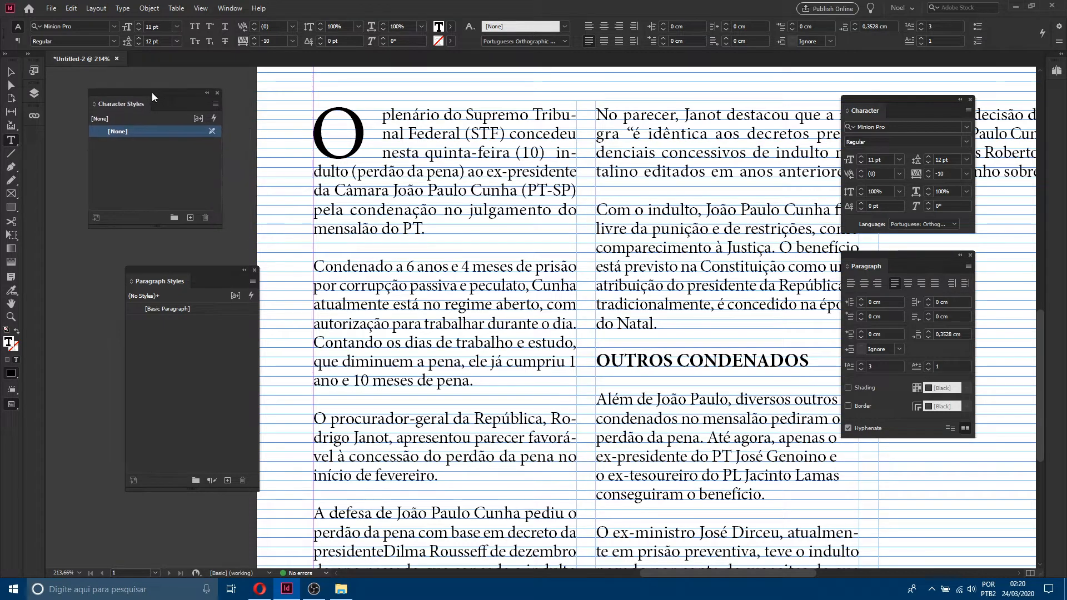
left_click_drag(179, 271, 142, 266)
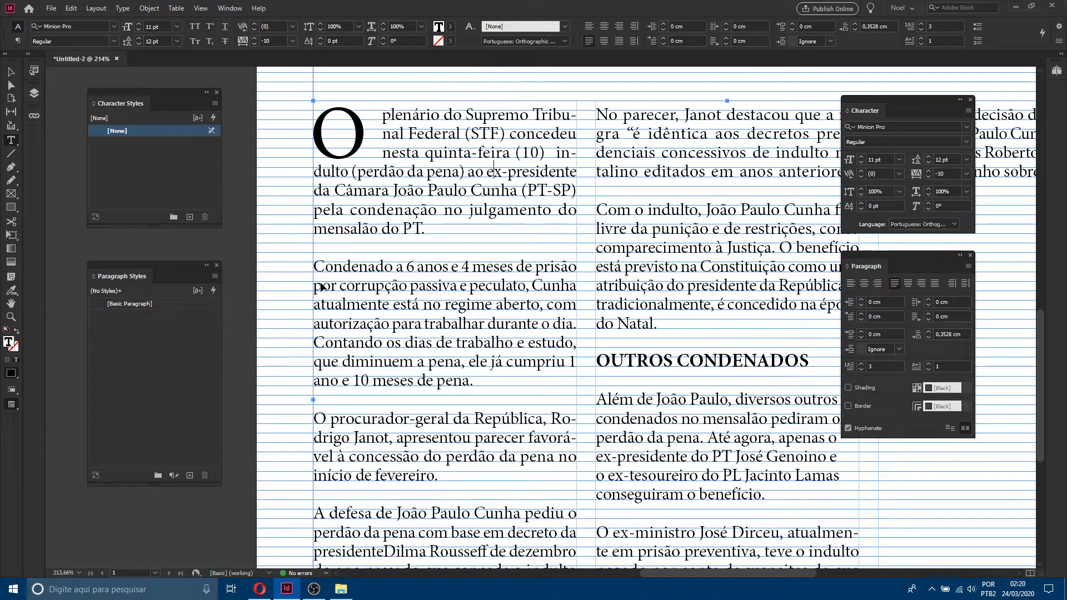
key("ctrl+0")
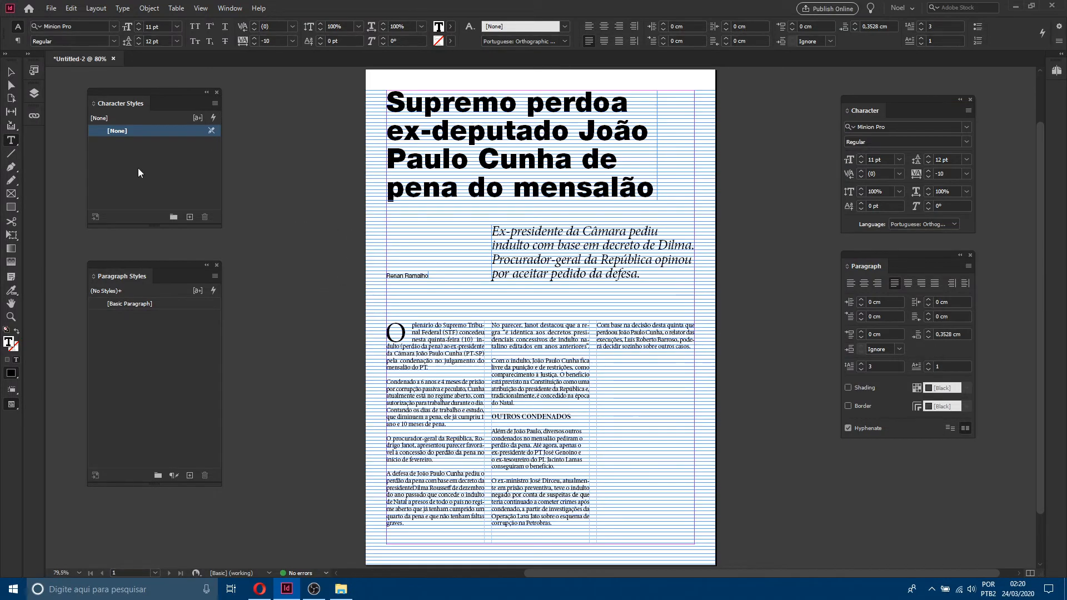
Step: Create a paragraph style named Titulo from the headline's formatting and apply it to the headline
left_click(11, 72)
left_click(346, 219)
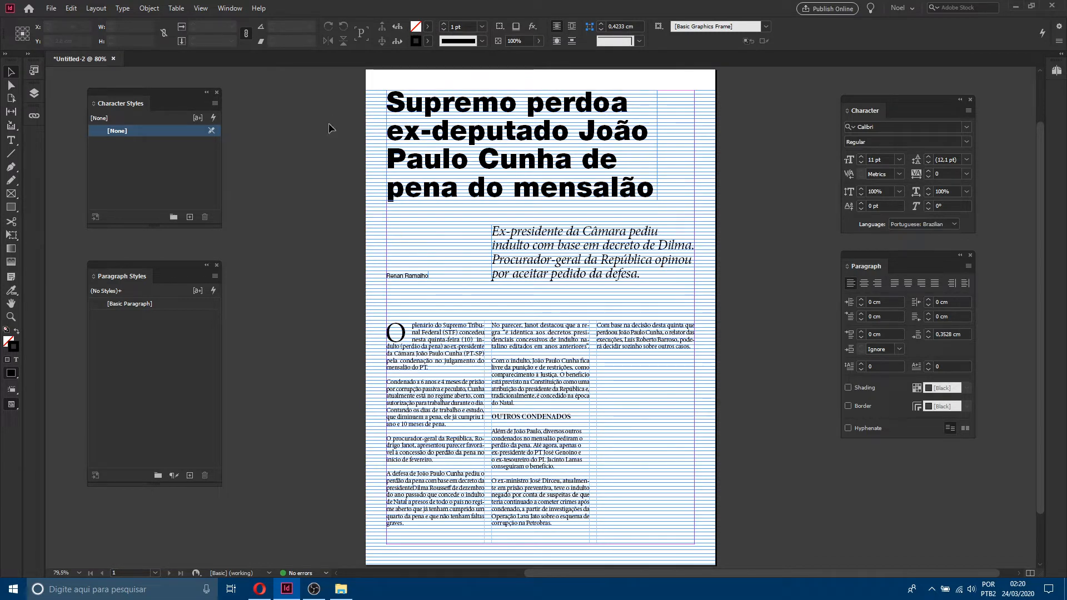
left_click_drag(304, 99, 674, 179)
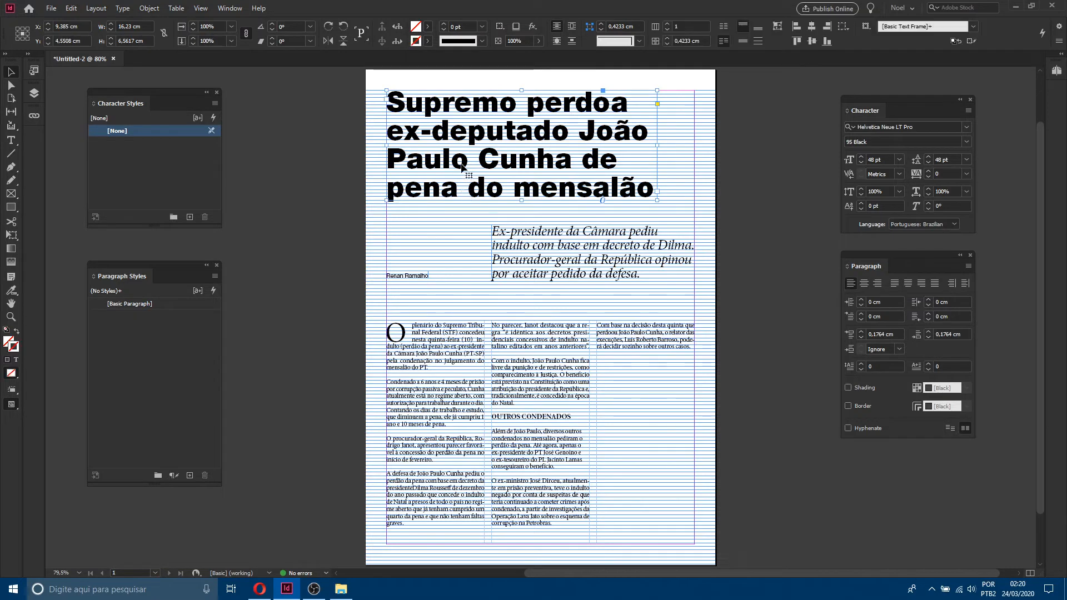
left_click(11, 140)
left_click(512, 131)
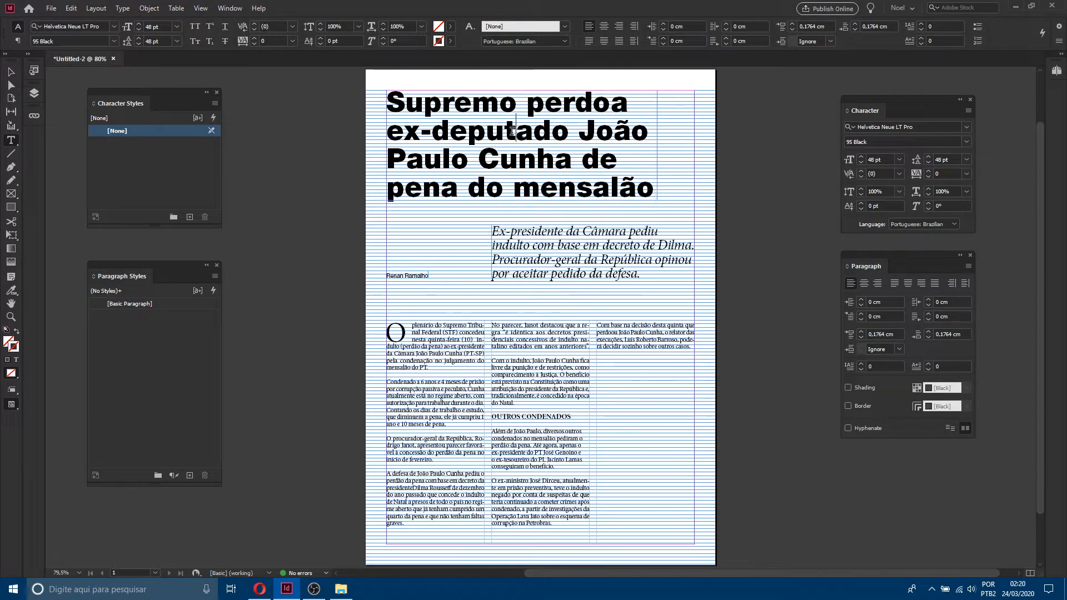
left_click(215, 276)
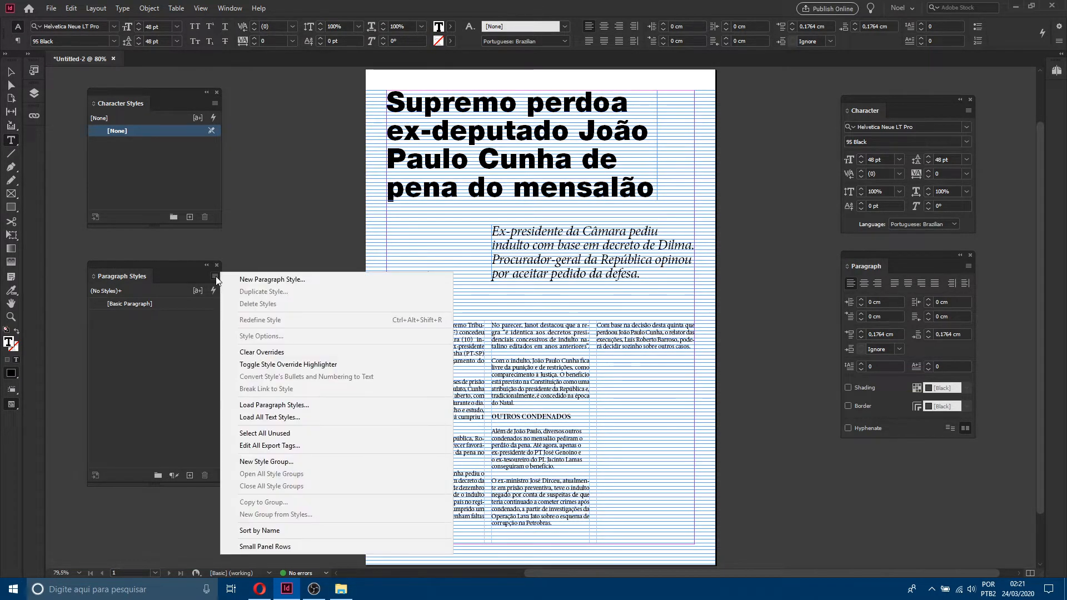
left_click(257, 280)
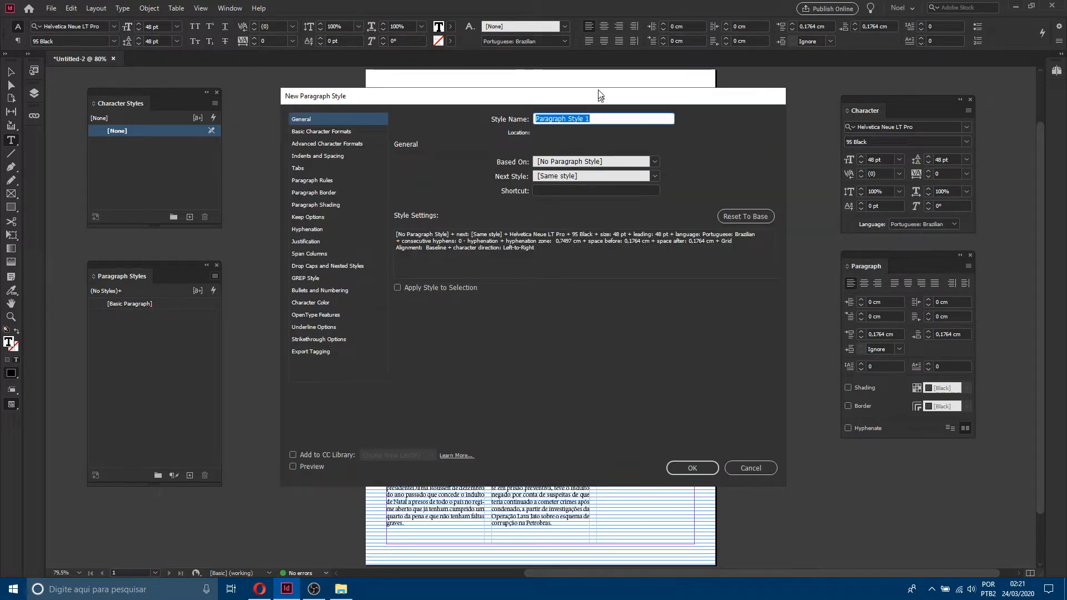
left_click_drag(600, 98, 601, 68)
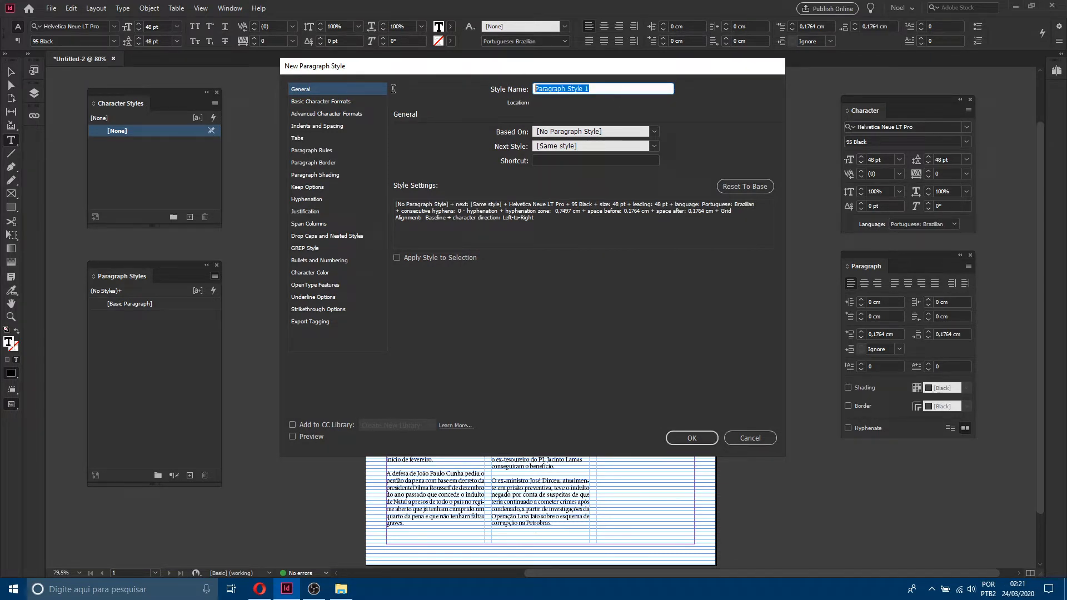
type("Titulo")
left_click_drag(504, 72, 527, 186)
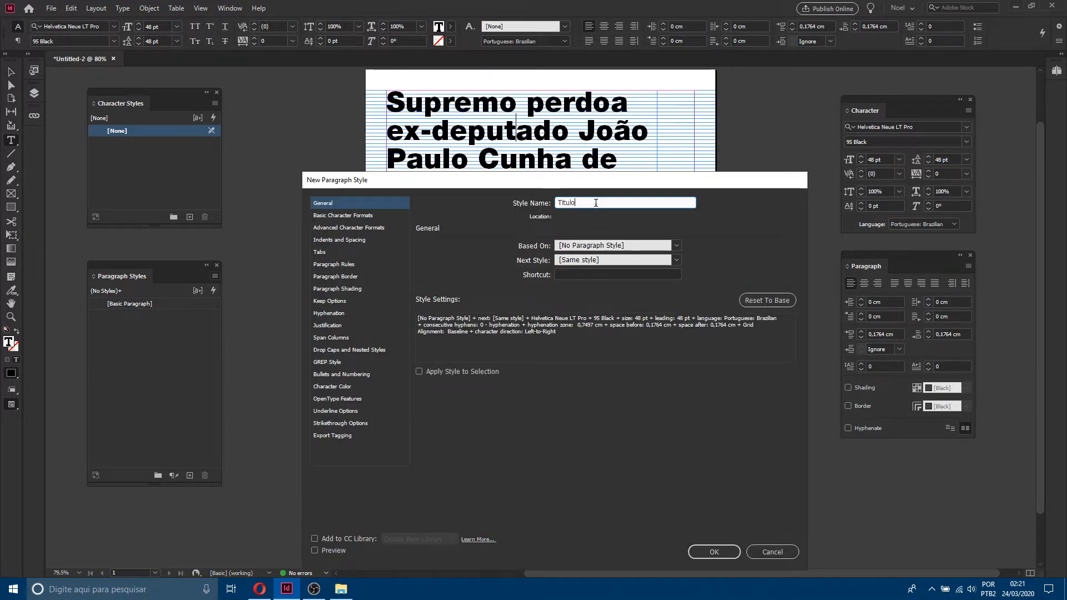
left_click_drag(595, 203, 498, 206)
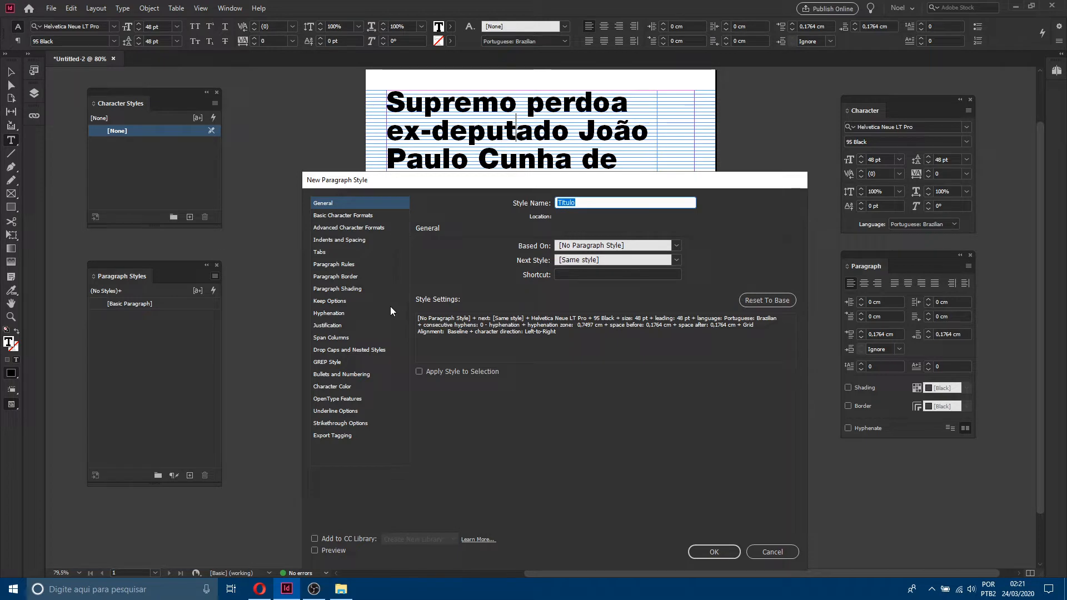
left_click(569, 275)
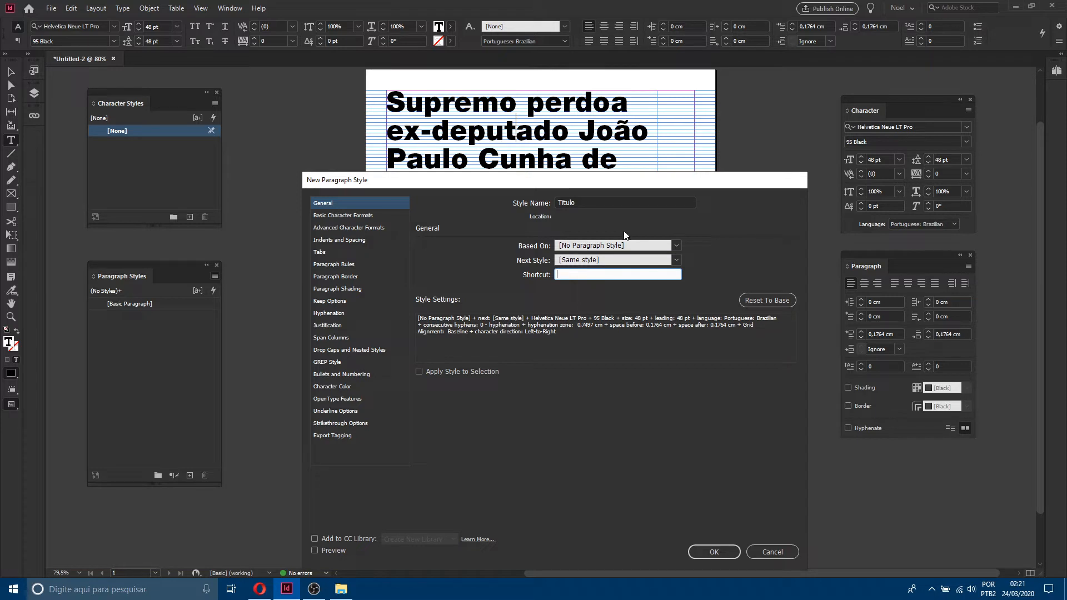
left_click_drag(613, 176, 633, 171)
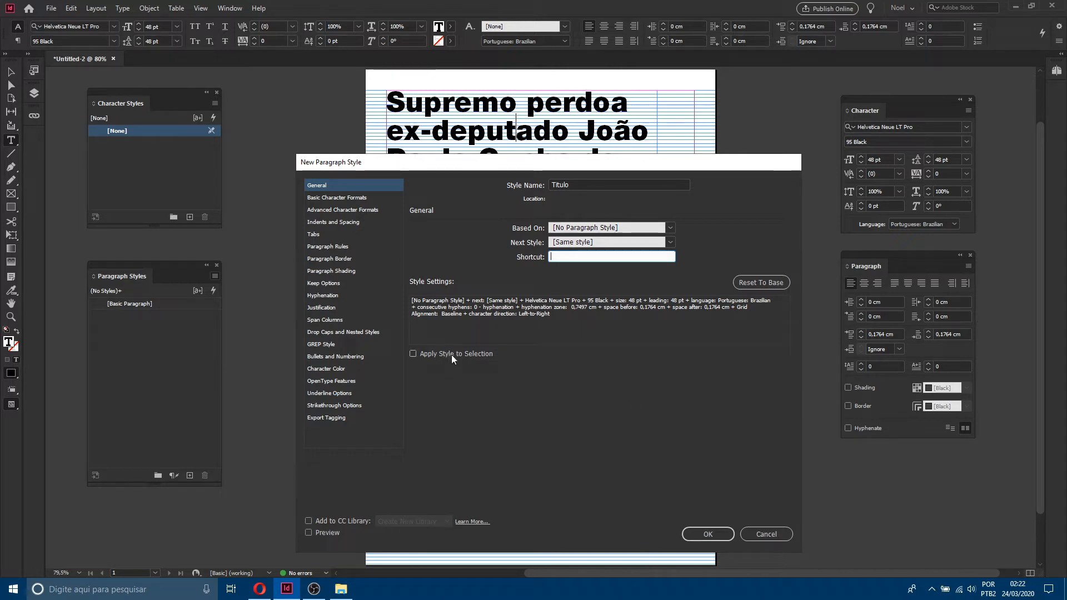
left_click(420, 352)
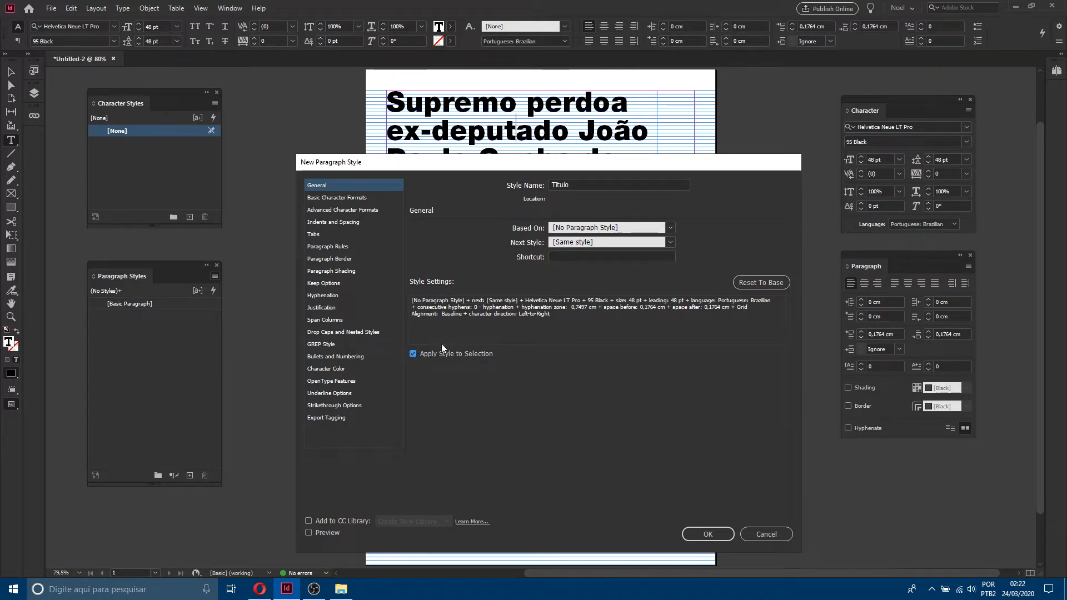
double_click(584, 185)
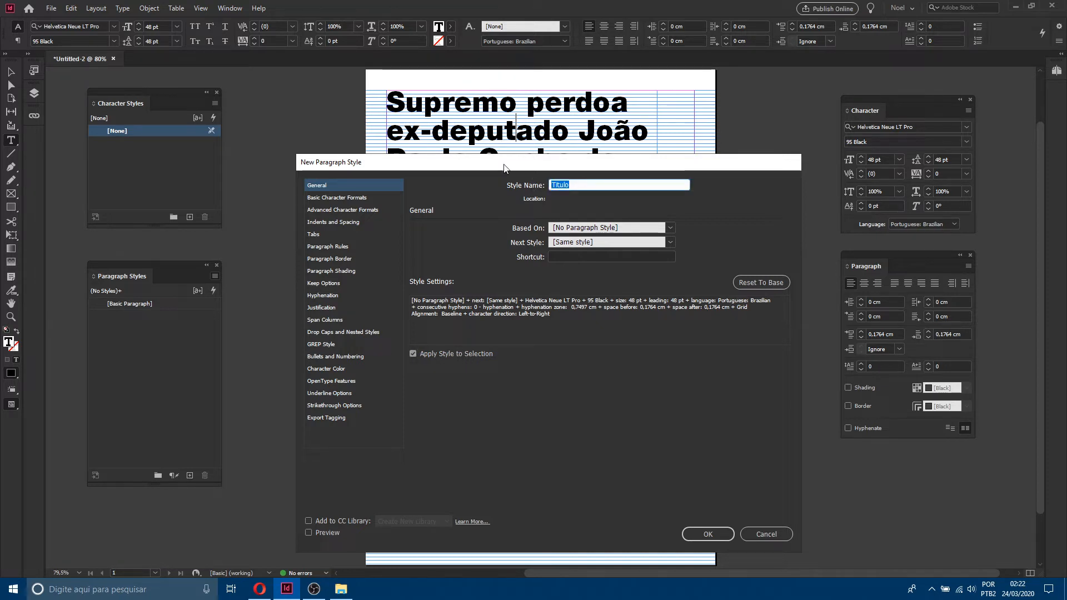
left_click(707, 534)
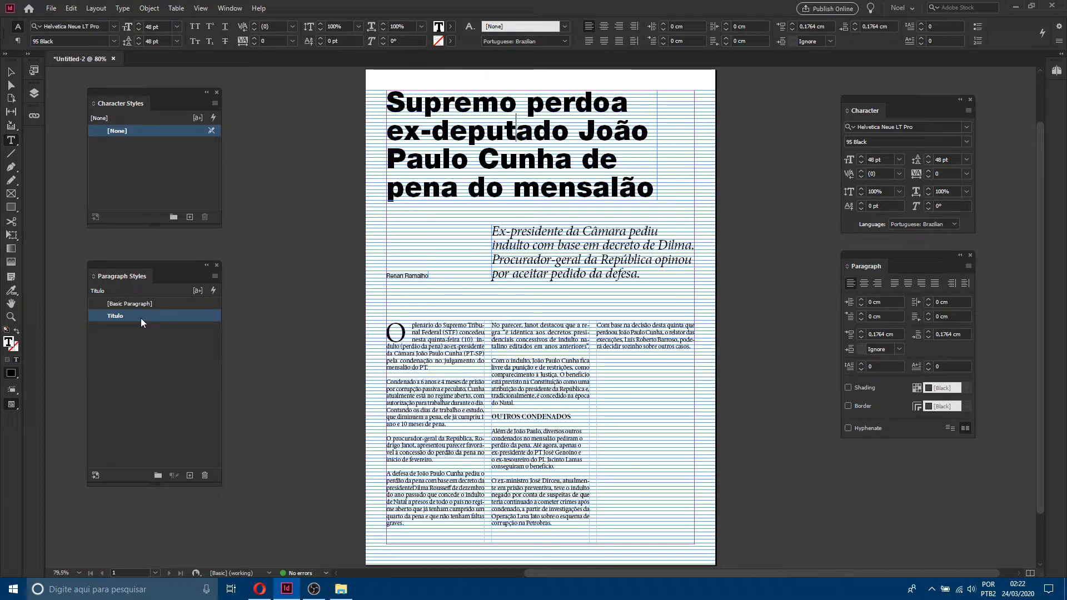
Step: Create a paragraph style named Subtitulo from the italic deck text and apply it to that paragraph
left_click(9, 75)
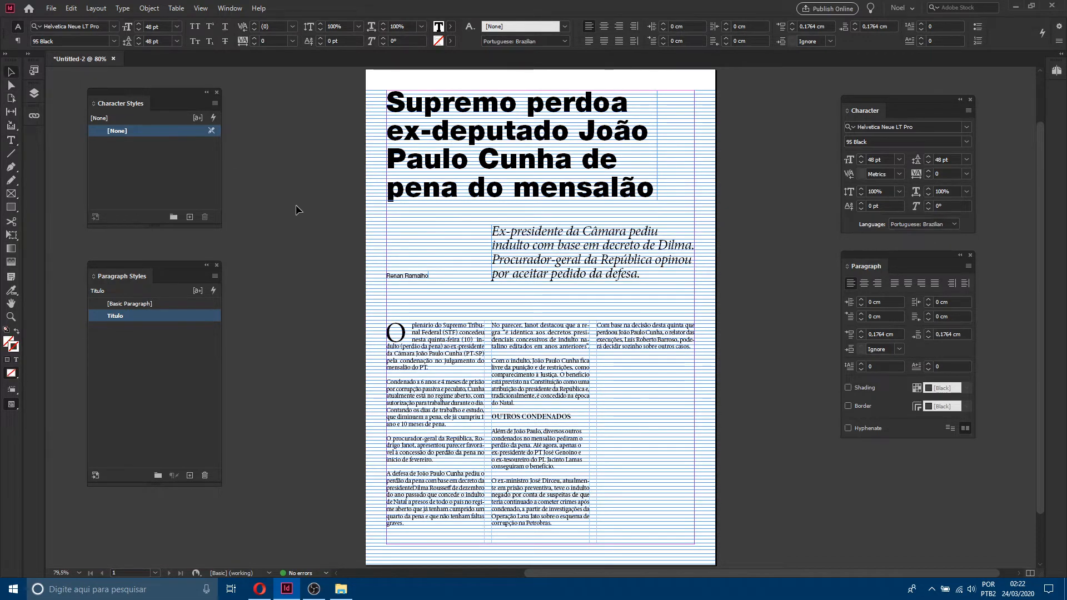
left_click(556, 281)
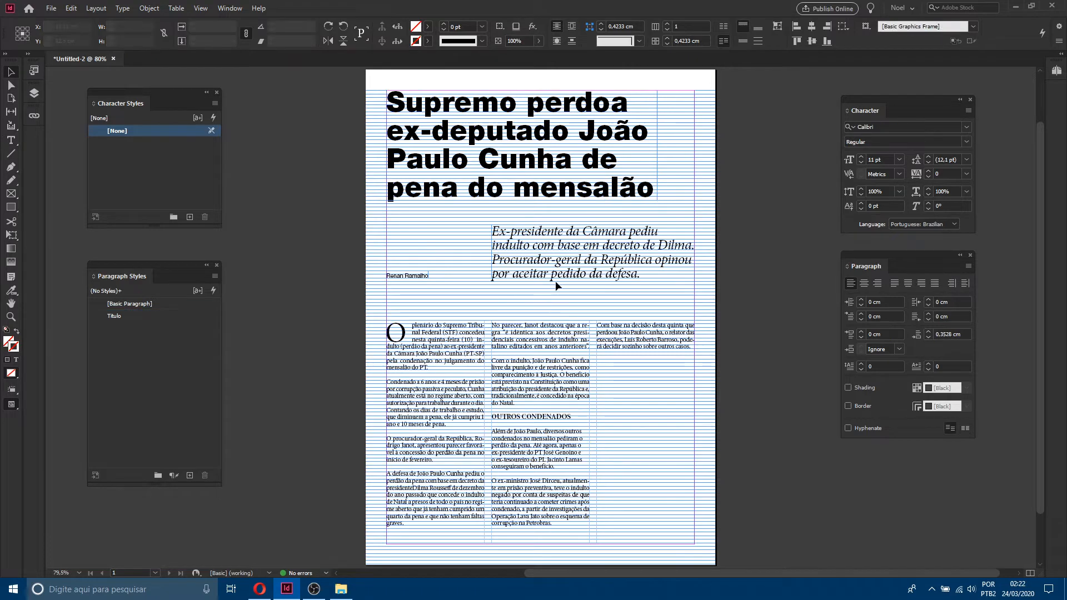
double_click(558, 245)
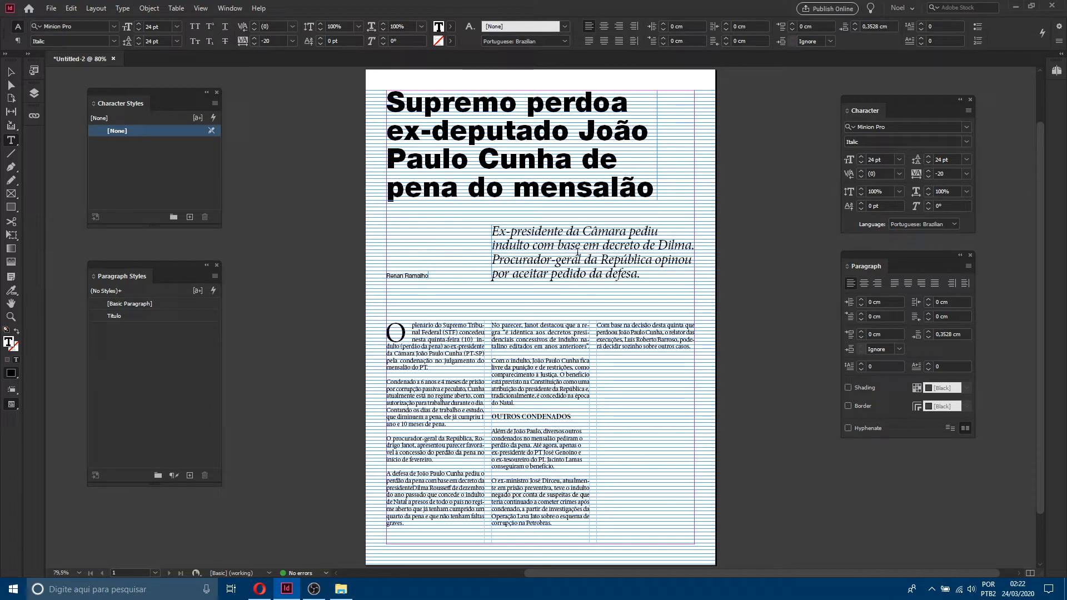
left_click(215, 277)
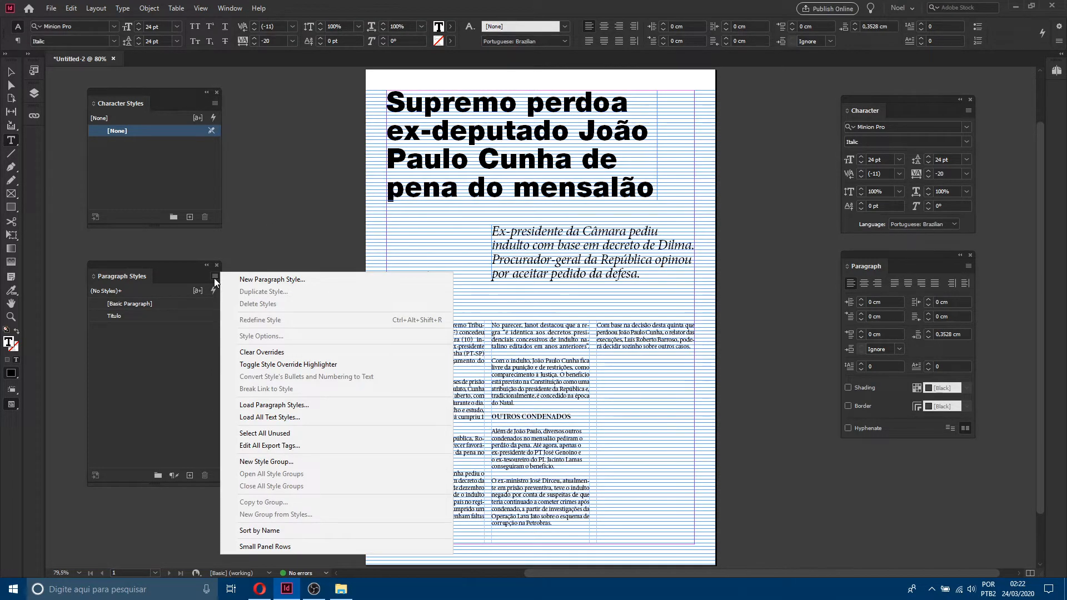
left_click(279, 278)
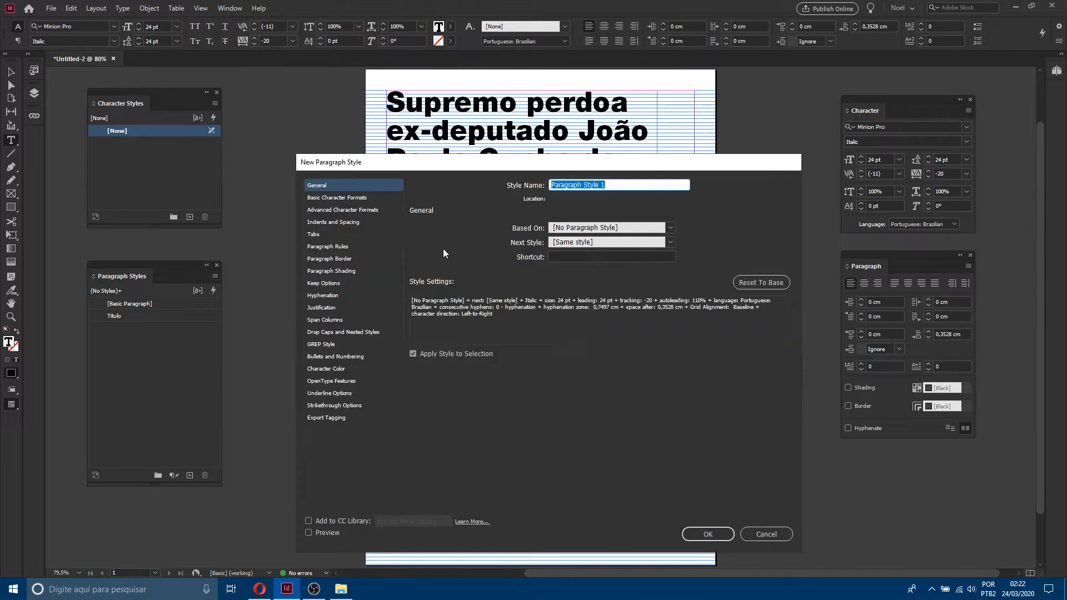
type("Su")
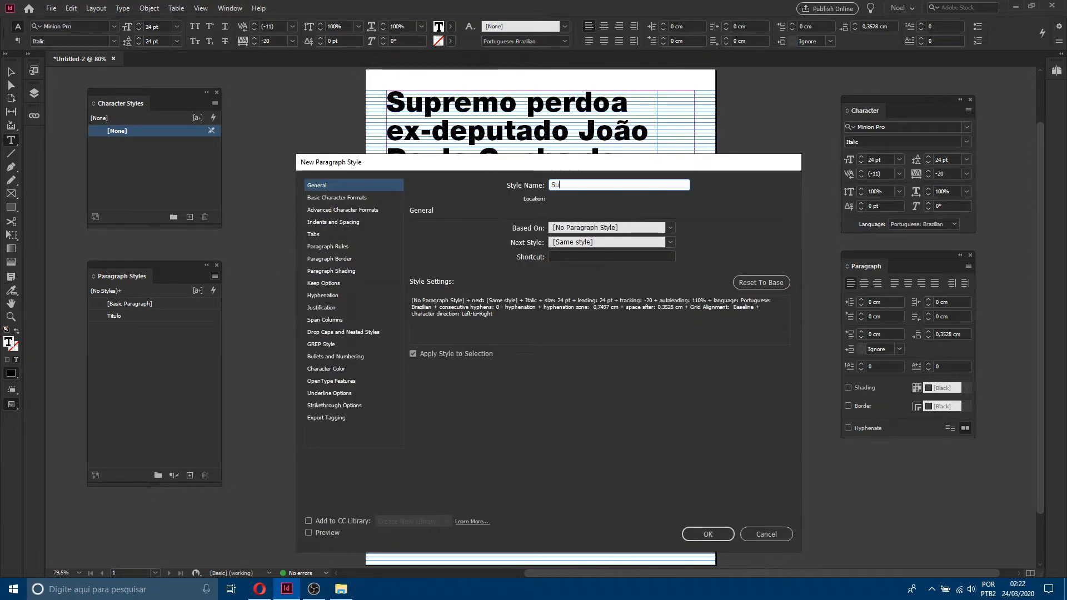
type("btitulo")
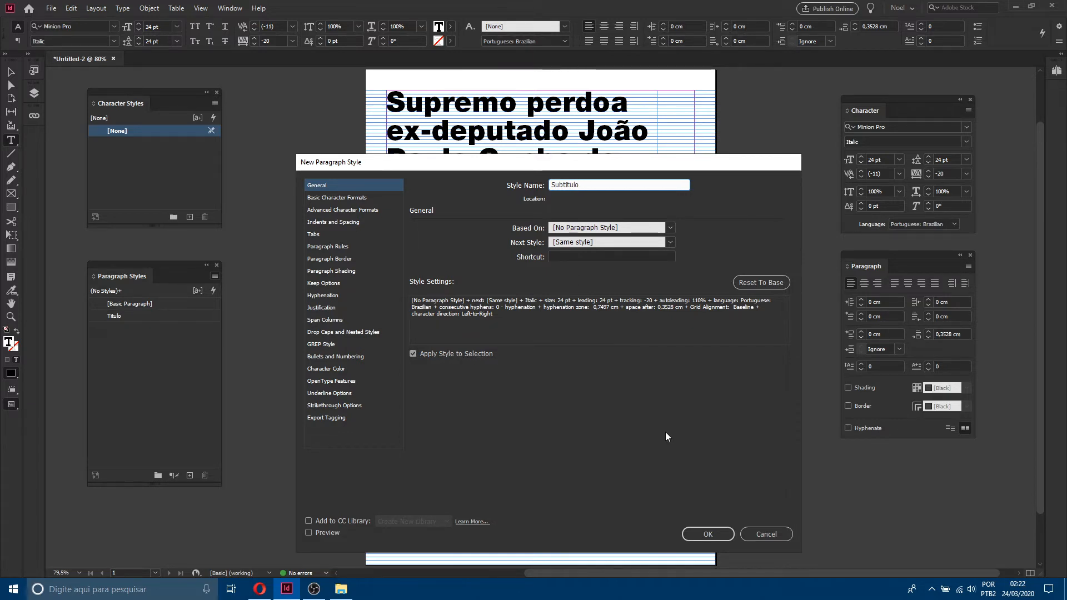
left_click(708, 534)
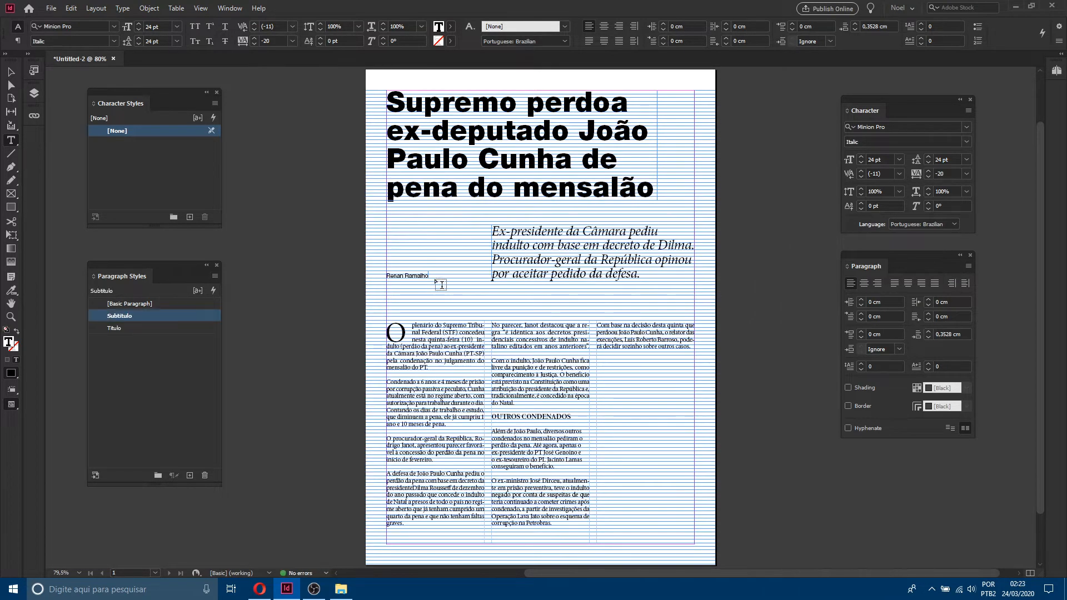
Step: Create a paragraph style named Autor from the author byline and apply it to the byline
left_click(404, 276)
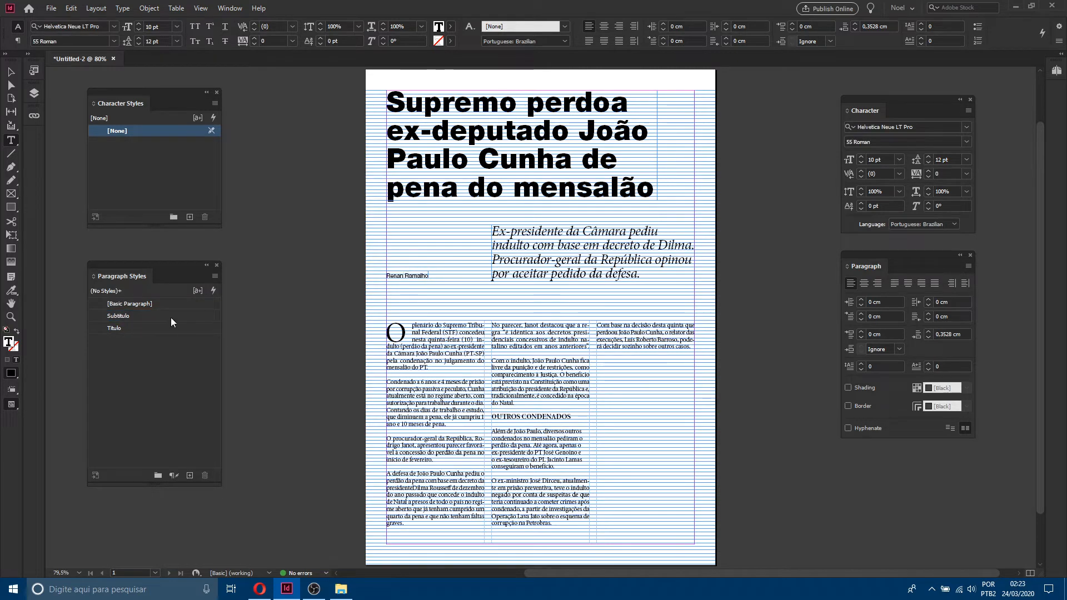
left_click(215, 276)
left_click(270, 283)
type("Autor")
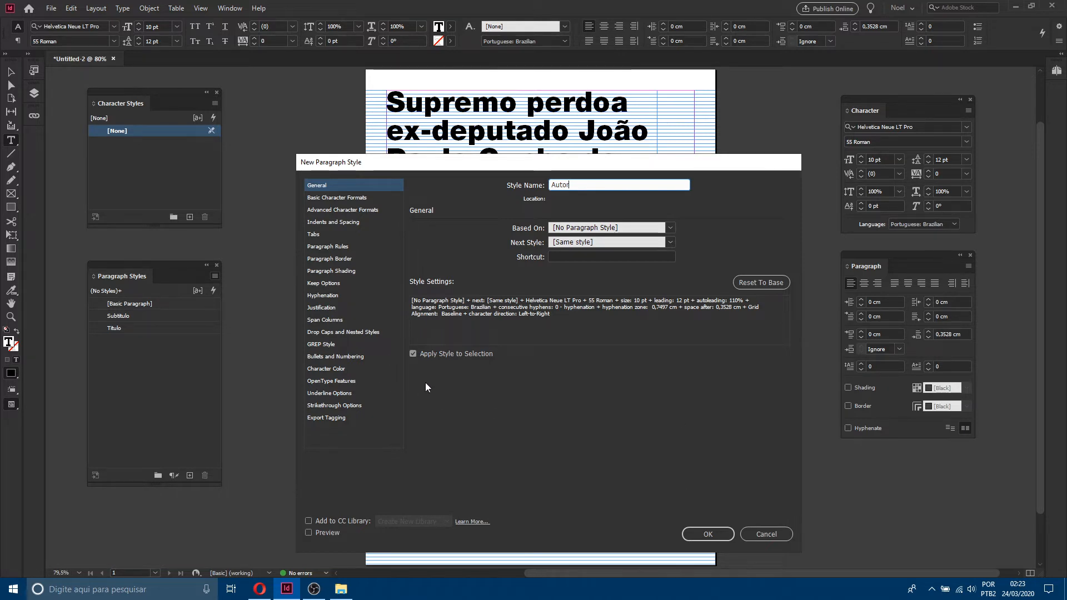
left_click(723, 536)
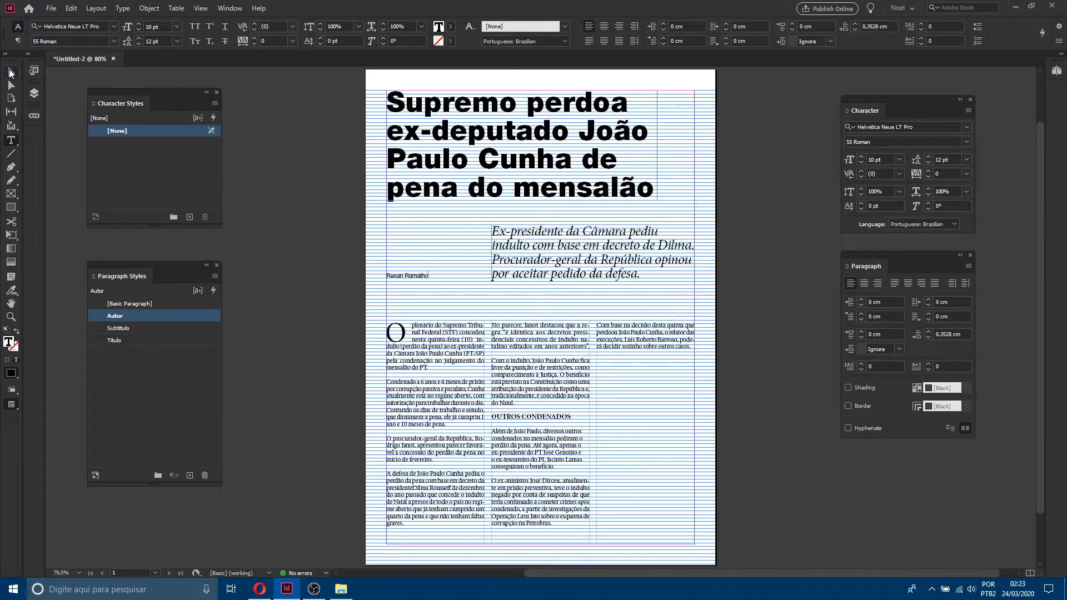
Step: Zoom into the body columns and select passages of body text to examine their formatting
left_click(10, 72)
left_click(10, 316)
left_click_drag(359, 311, 709, 547)
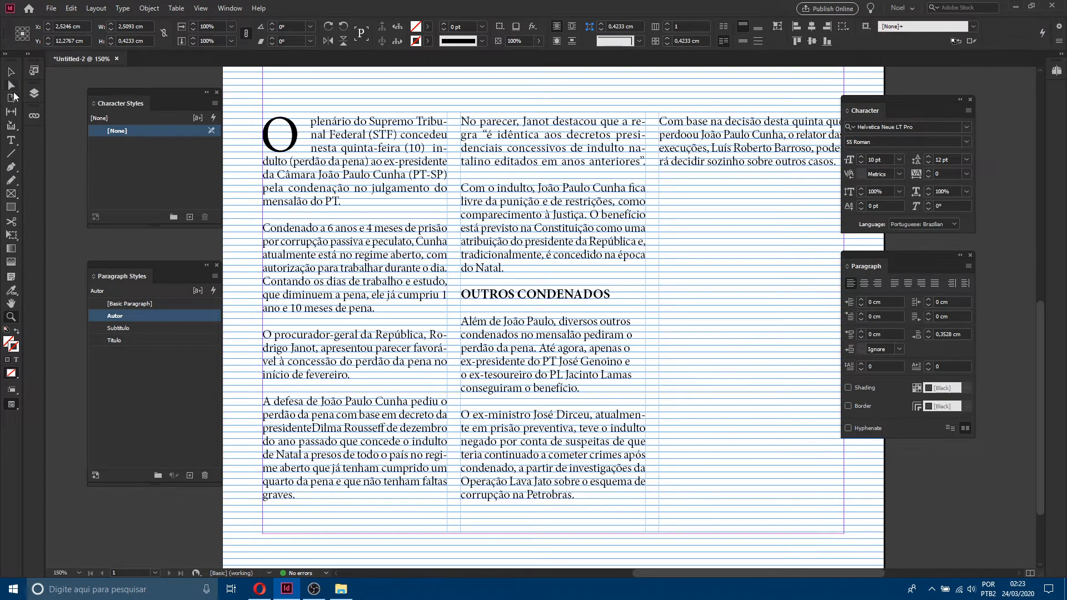
left_click(11, 145)
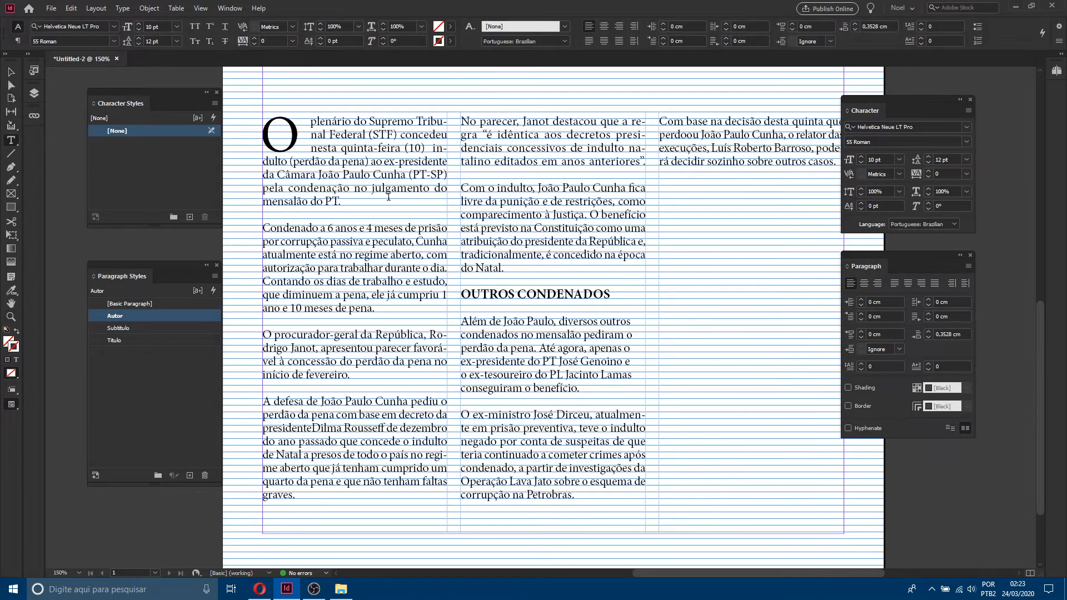
left_click_drag(388, 147, 391, 234)
left_click_drag(294, 199, 533, 228)
left_click_drag(318, 196, 562, 226)
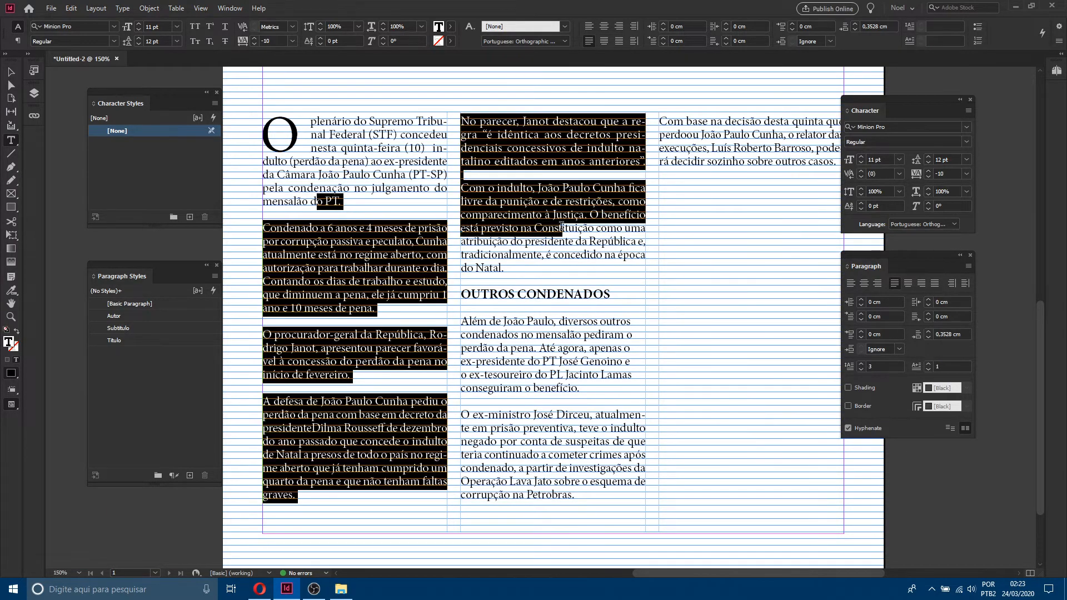
left_click_drag(373, 175, 376, 280)
left_click(497, 254)
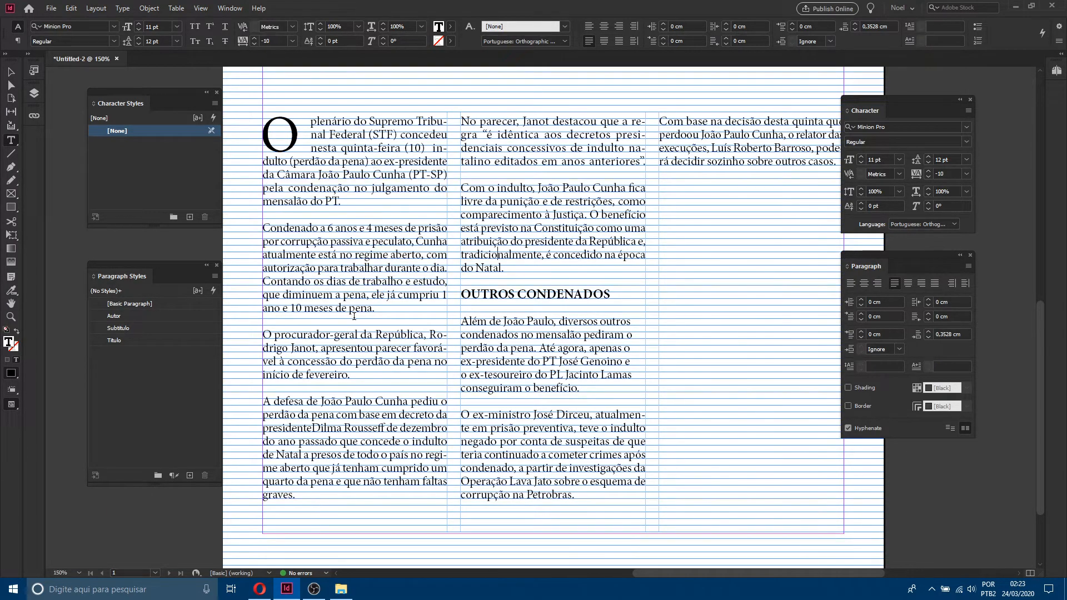
left_click_drag(366, 179, 372, 309)
left_click_drag(346, 349, 348, 376)
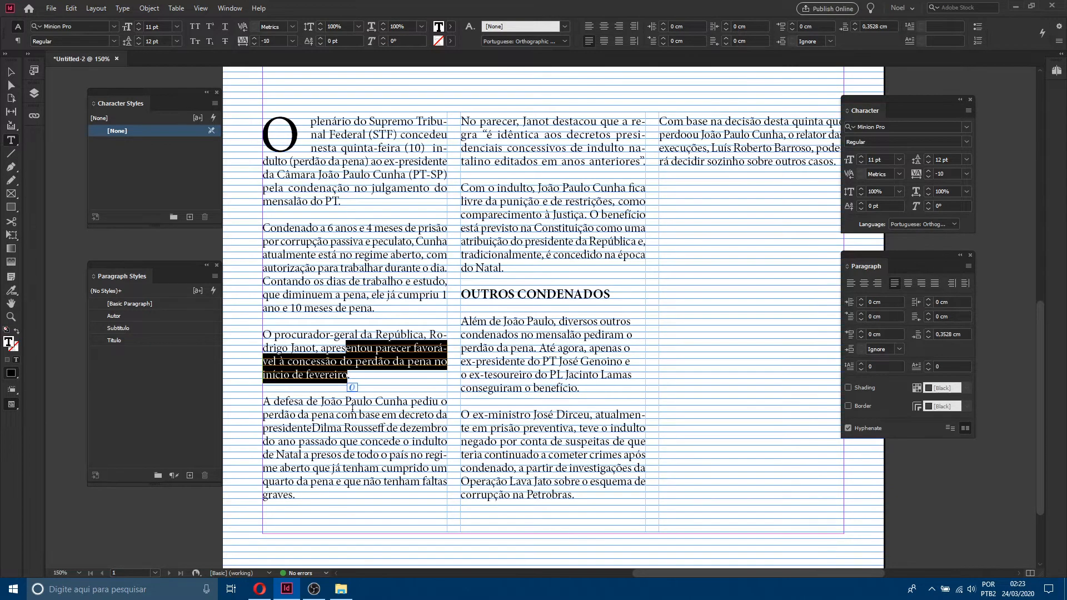
left_click(353, 409)
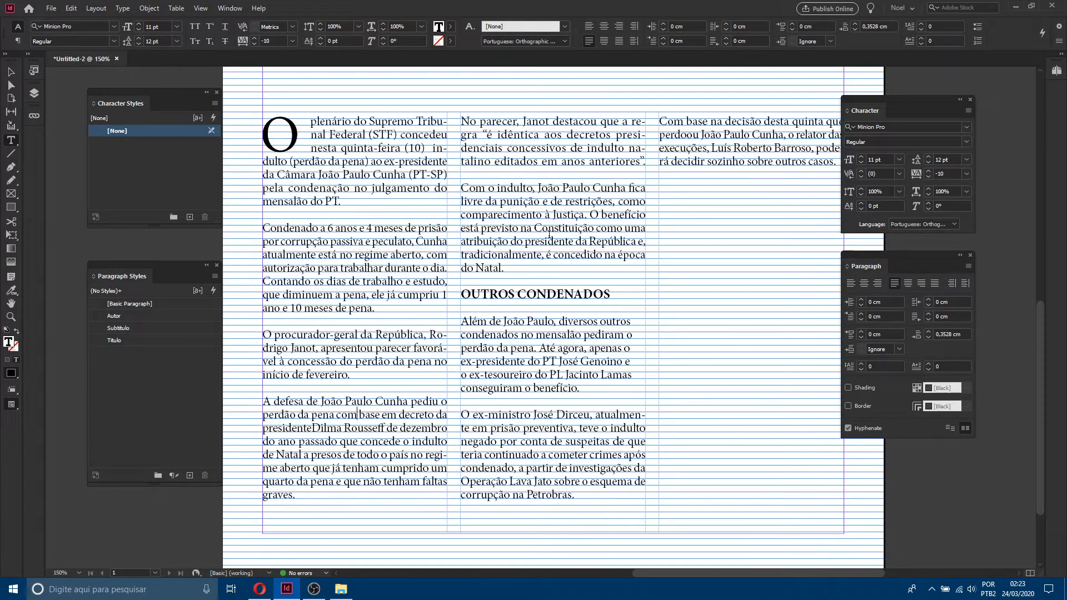
Step: Create a new paragraph style for the body text from the second paragraph of the first column
left_click(289, 253)
left_click(215, 278)
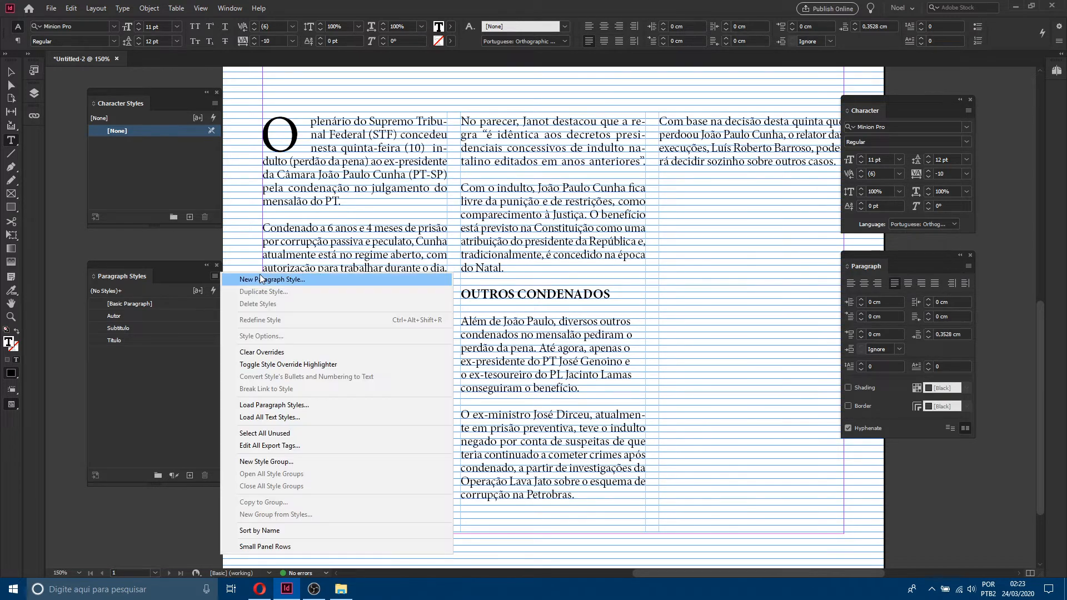
left_click(271, 281)
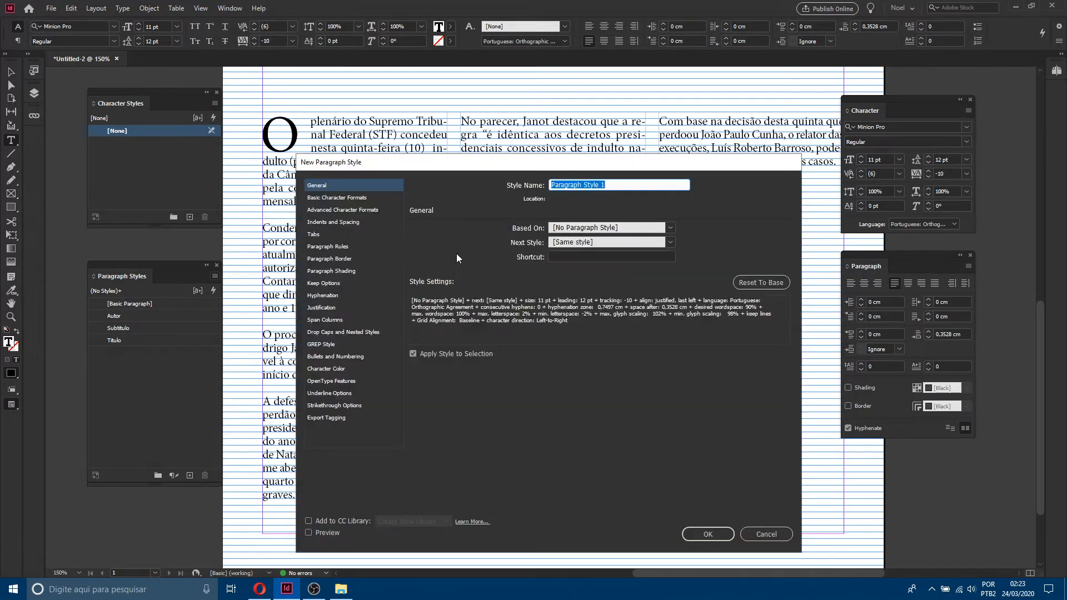
type("Texto")
left_click(719, 532)
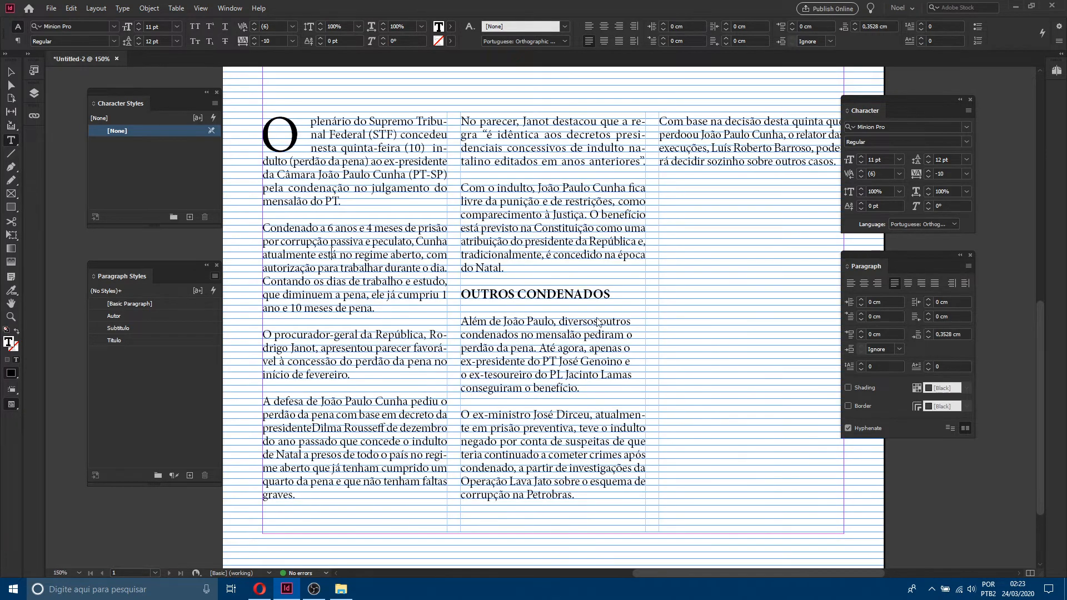
Step: Create a paragraph style named Entretitulo from the OUTROS CONDENADOS subheading and apply it to that paragraph
left_click_drag(616, 293, 460, 294)
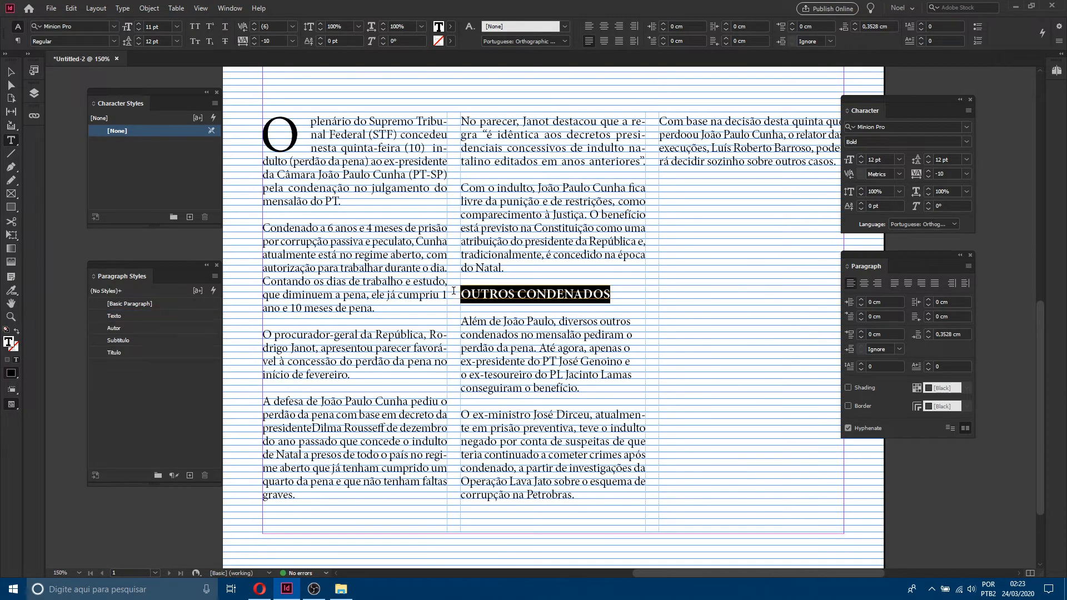
left_click(548, 322)
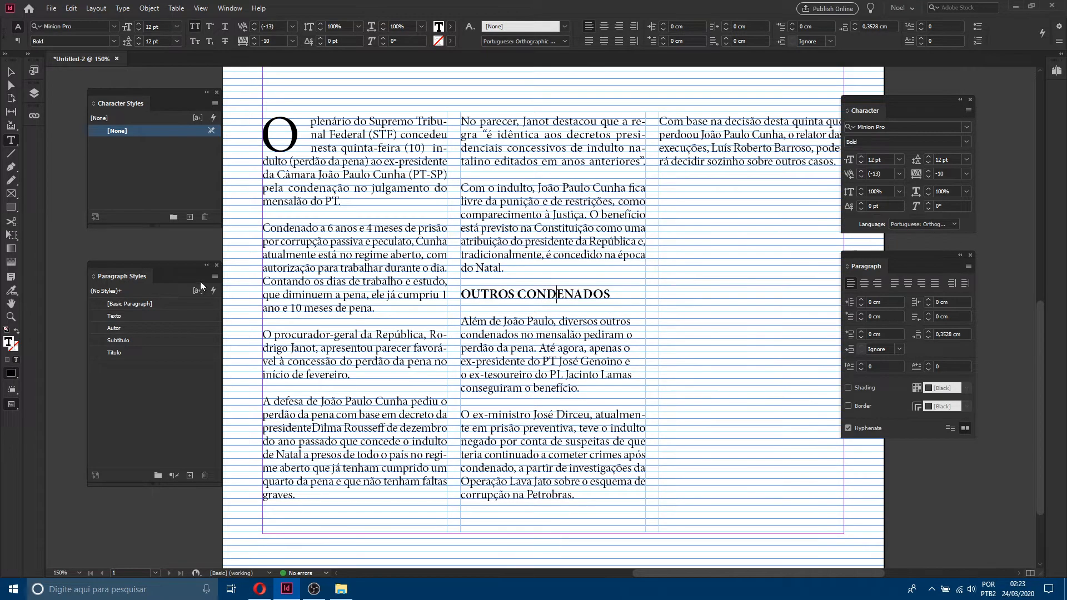
left_click(216, 276)
left_click(273, 285)
type("Entre")
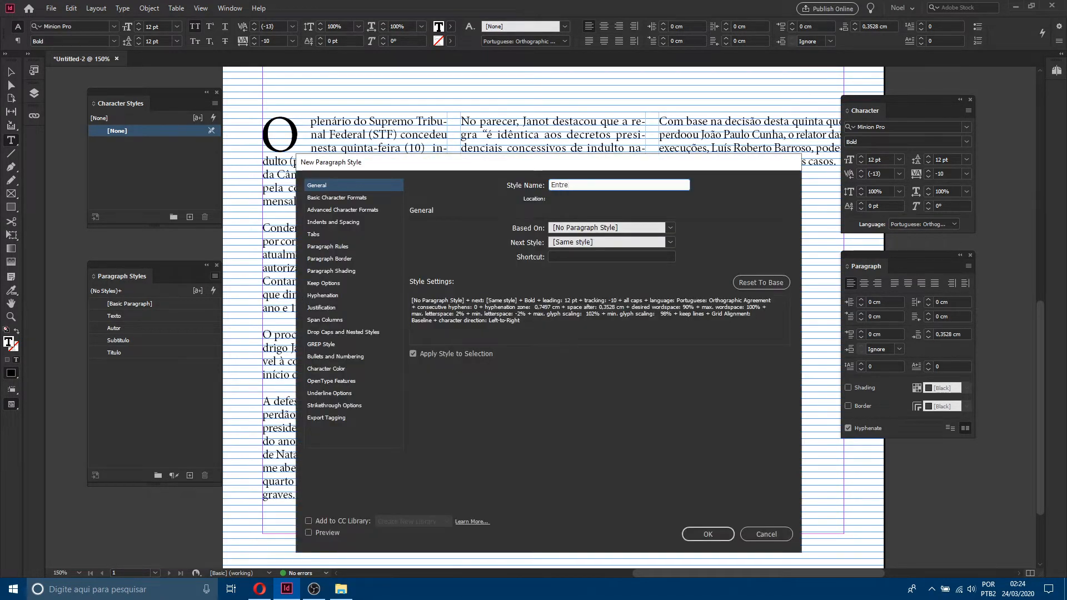
type("titulo")
left_click(714, 534)
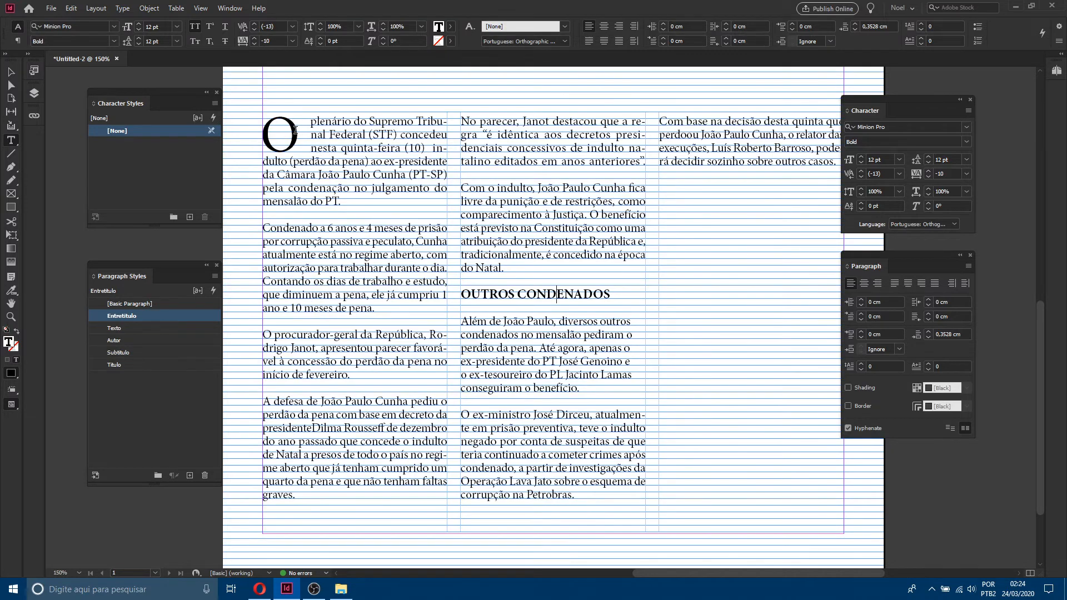
Step: Select the drop cap O at the start of the article and fill it with the cyan swatch C=100 M=0 Y=0 K=0
left_click_drag(298, 131, 235, 134)
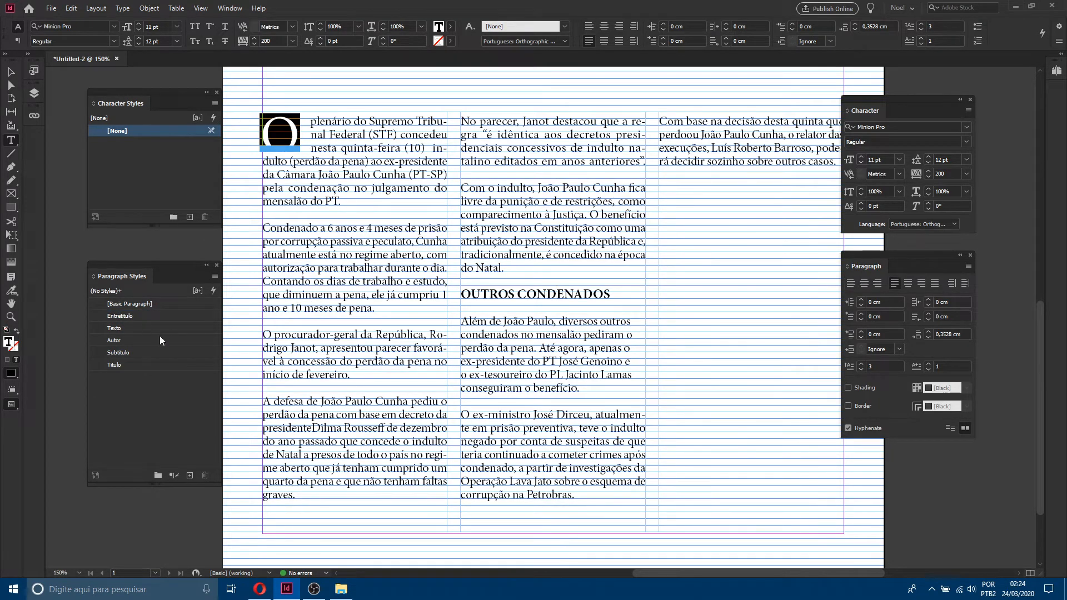
left_click(301, 136)
left_click_drag(299, 135, 261, 127)
left_click(298, 132)
left_click(291, 130)
left_click(294, 129)
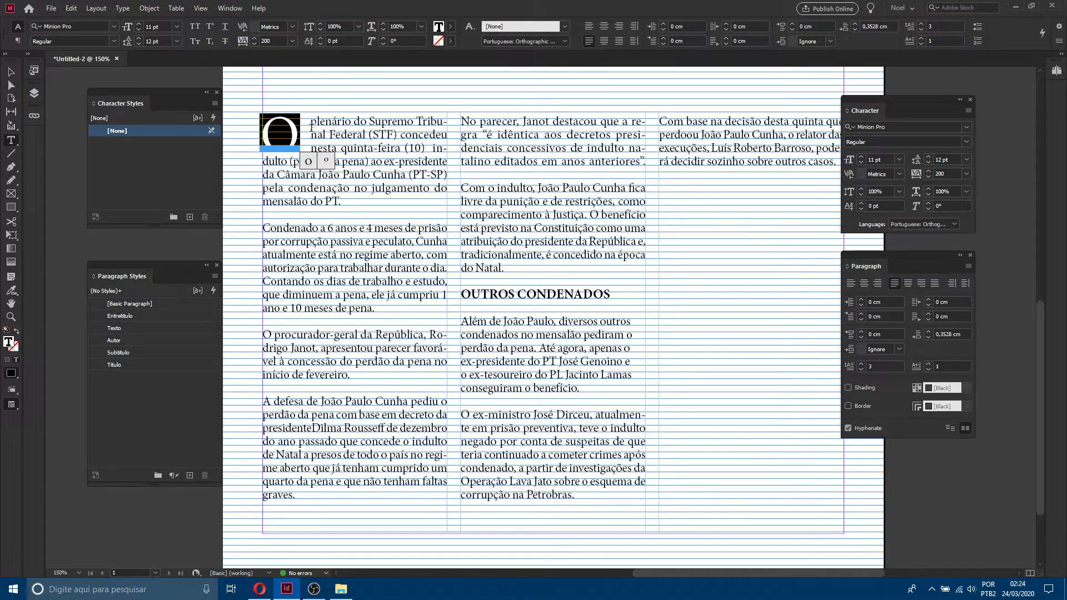
left_click_drag(310, 126, 278, 131)
left_click(452, 26)
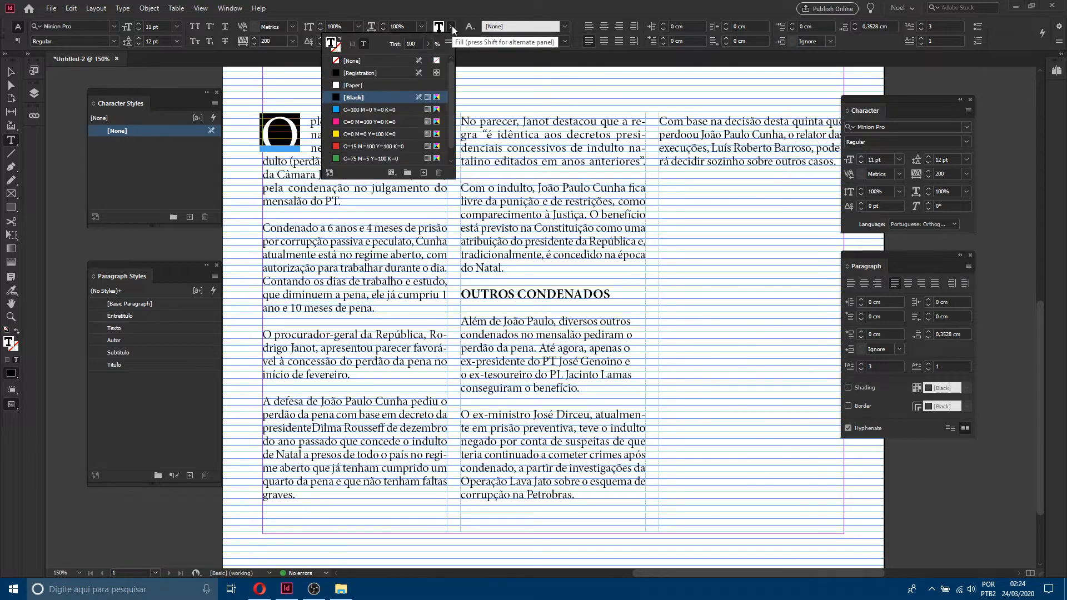
left_click(358, 109)
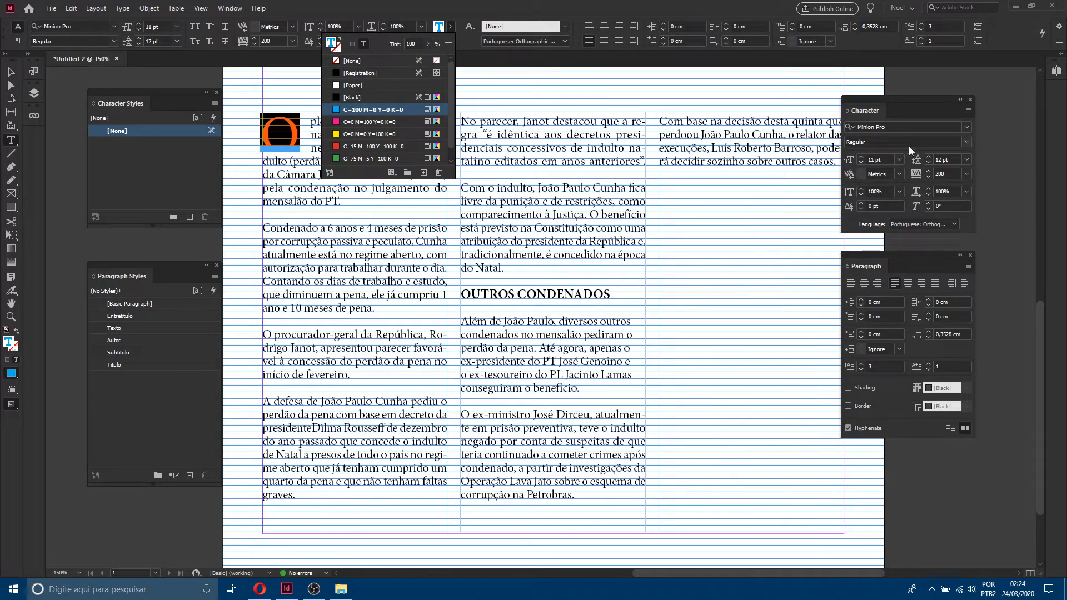
Step: Change the drop cap's font to Gotham (OTF) Ultra
left_click(966, 141)
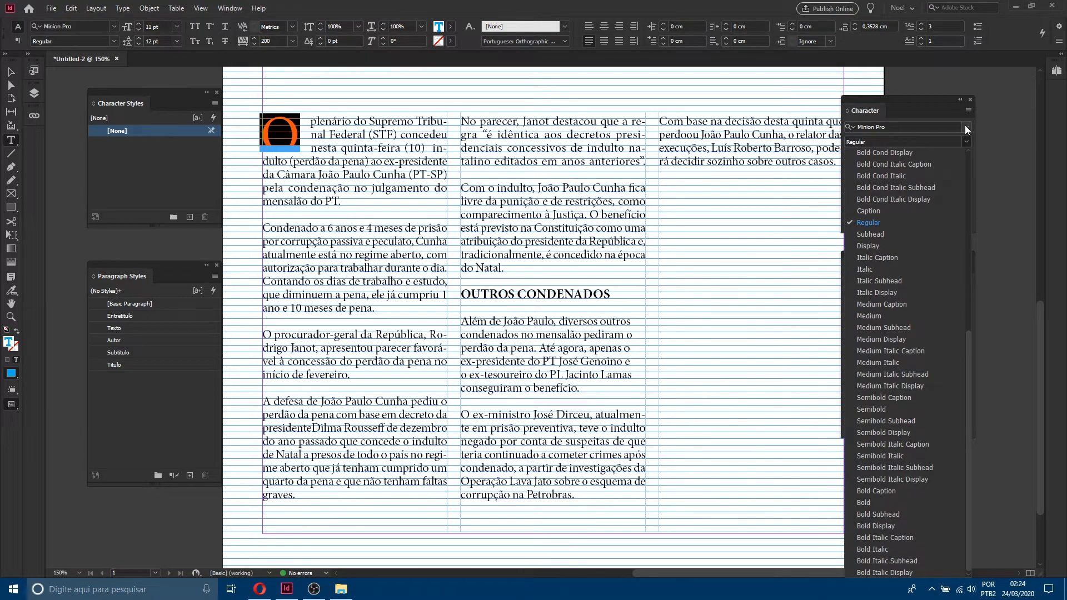
left_click(965, 128)
left_click(965, 128)
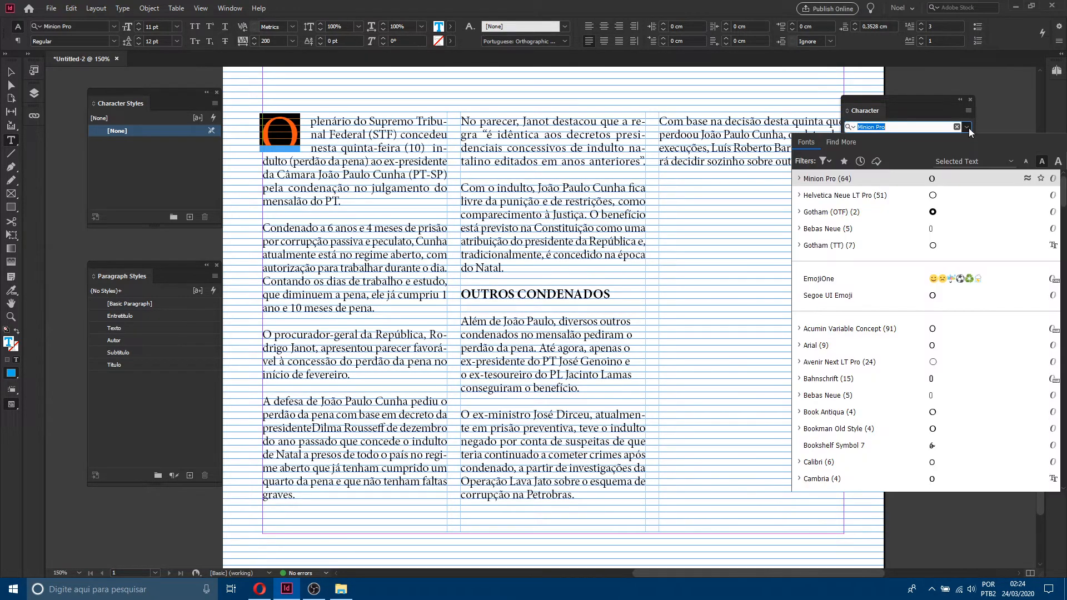
left_click(825, 215)
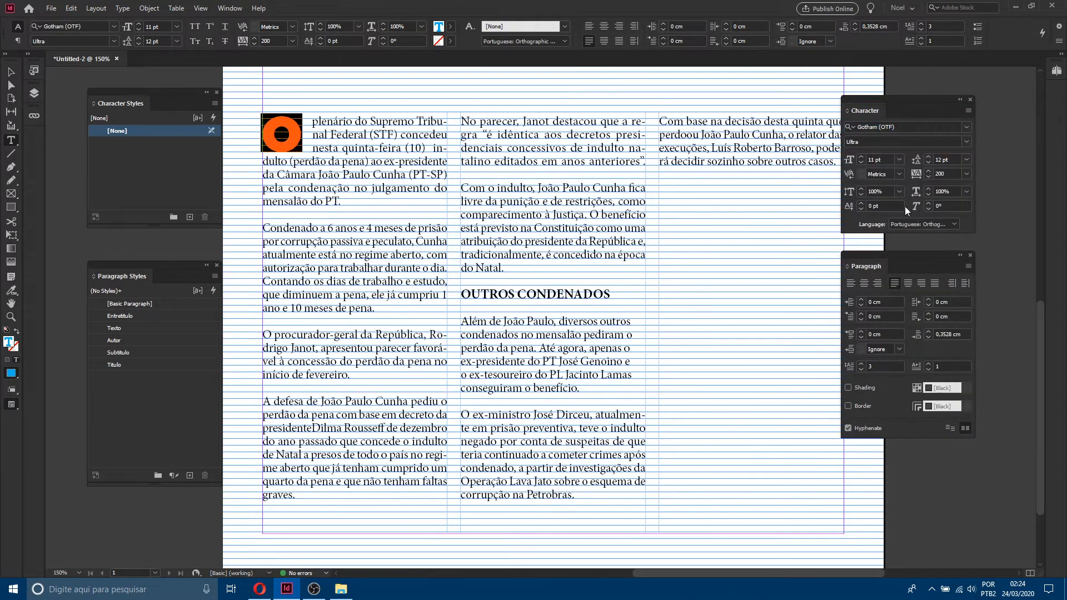
left_click(435, 162)
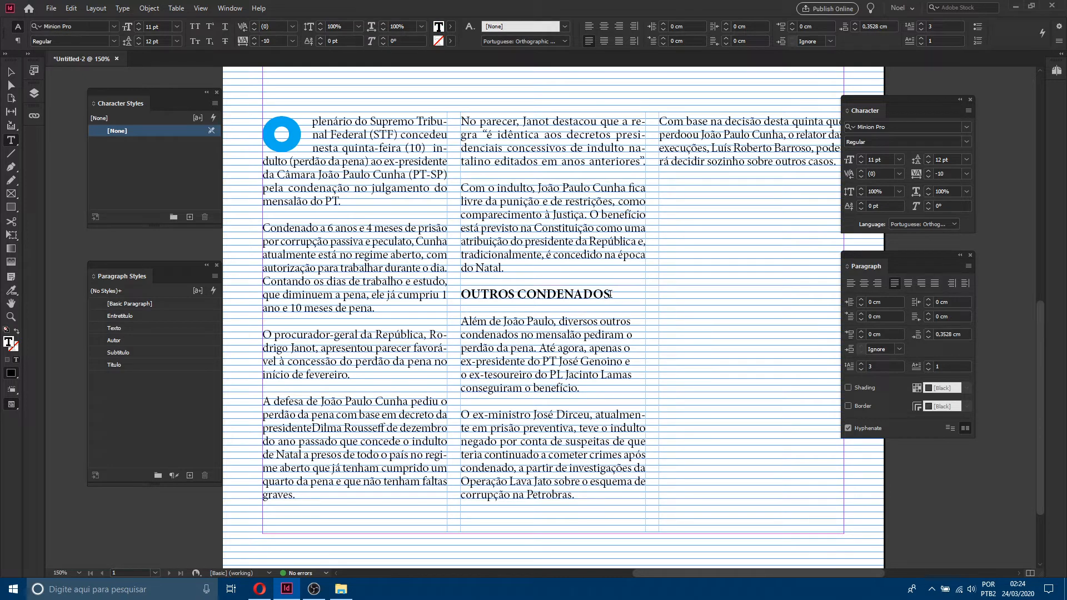
left_click(610, 294)
left_click(11, 72)
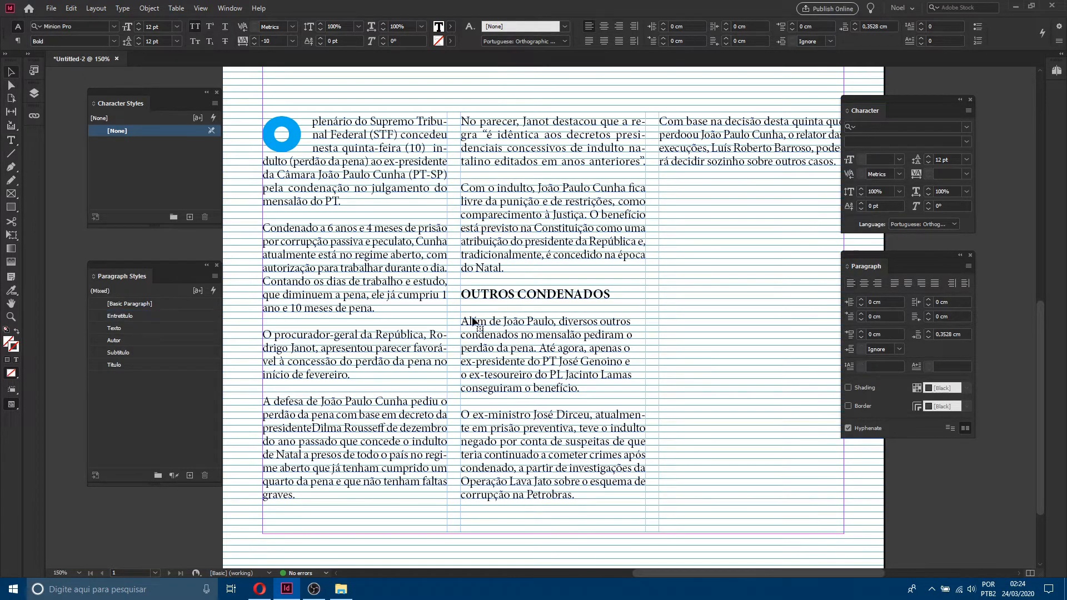
Step: Select the drop cap and start a new character style named Capitular, applied to the selection
double_click(298, 129)
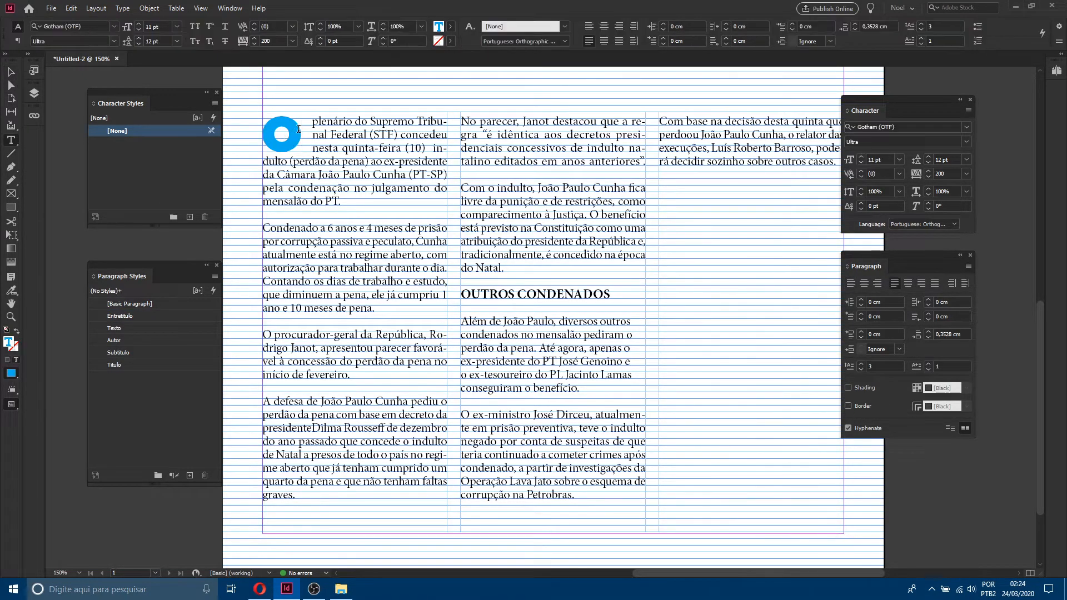
left_click_drag(299, 129, 234, 149)
left_click(216, 105)
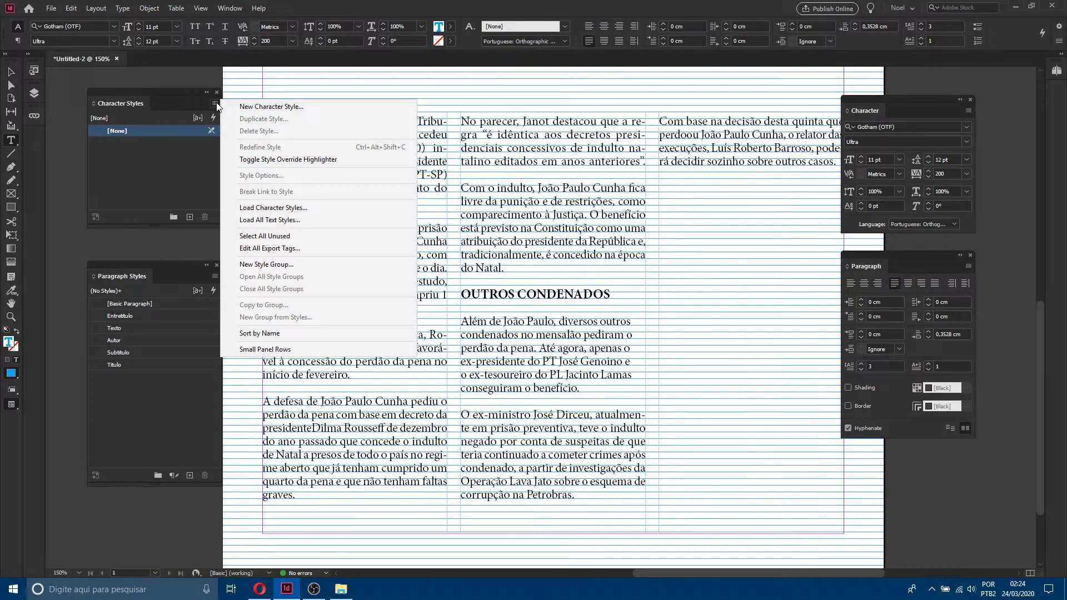
left_click(278, 109)
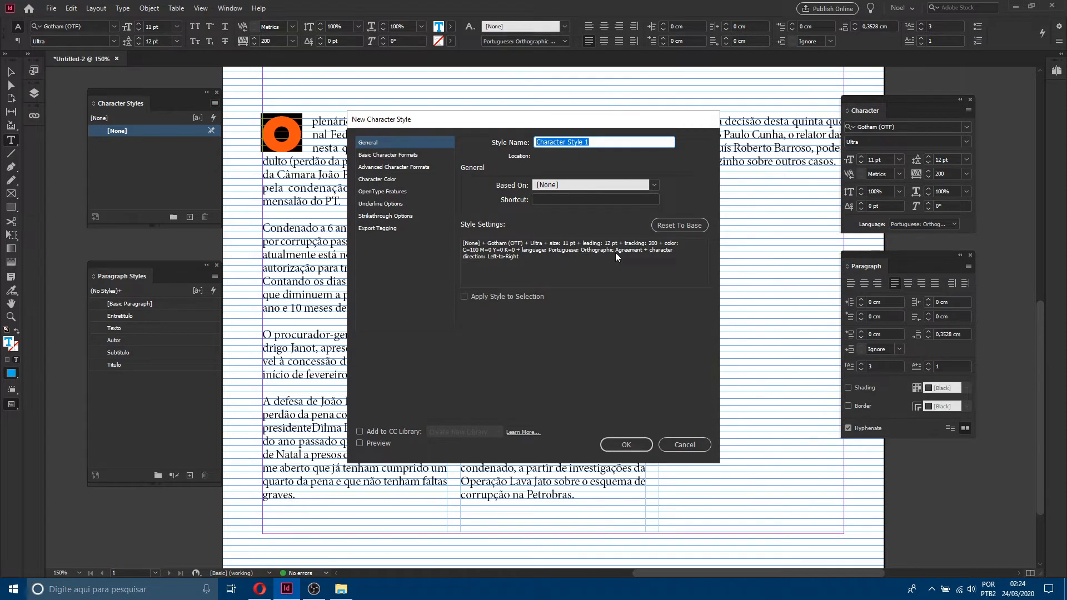
type("Capitular")
left_click(529, 297)
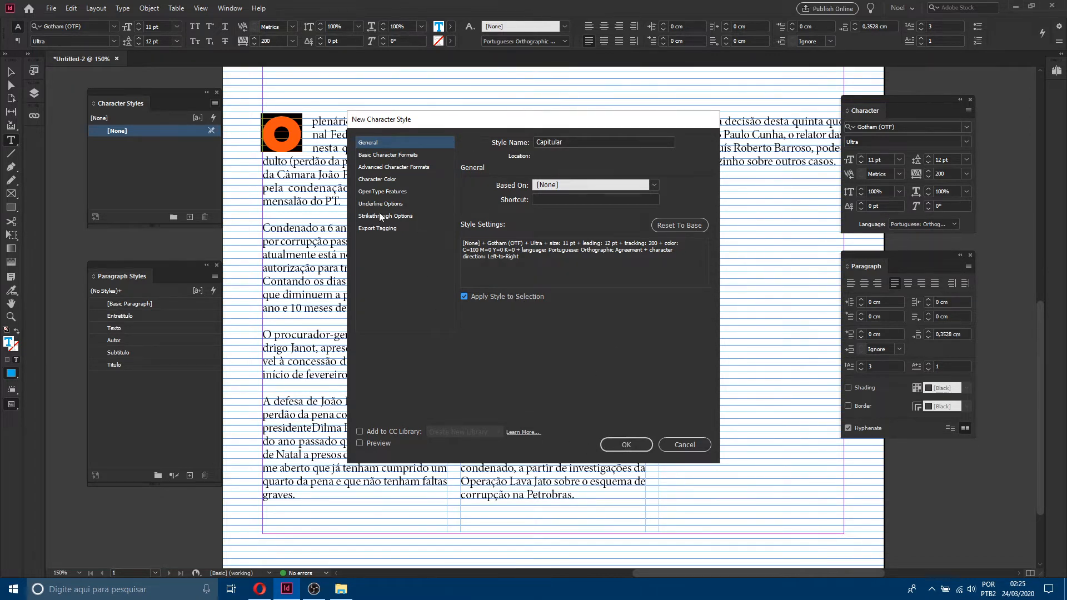
Step: Set the Capitular style's kerning to Metrics, case to Normal and position to Normal
left_click(400, 155)
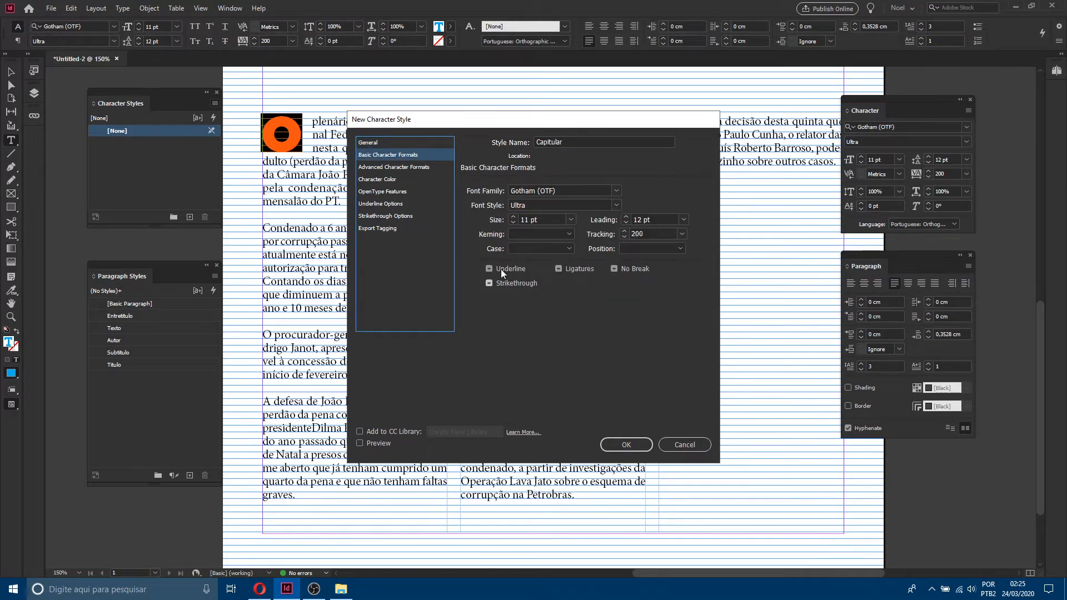
left_click(409, 167)
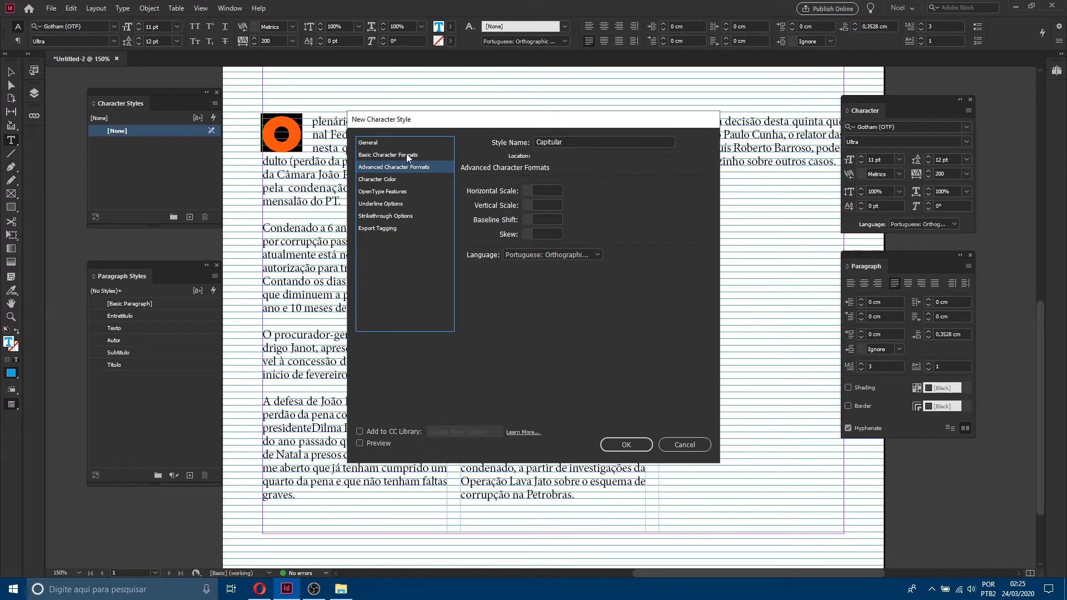
left_click(406, 154)
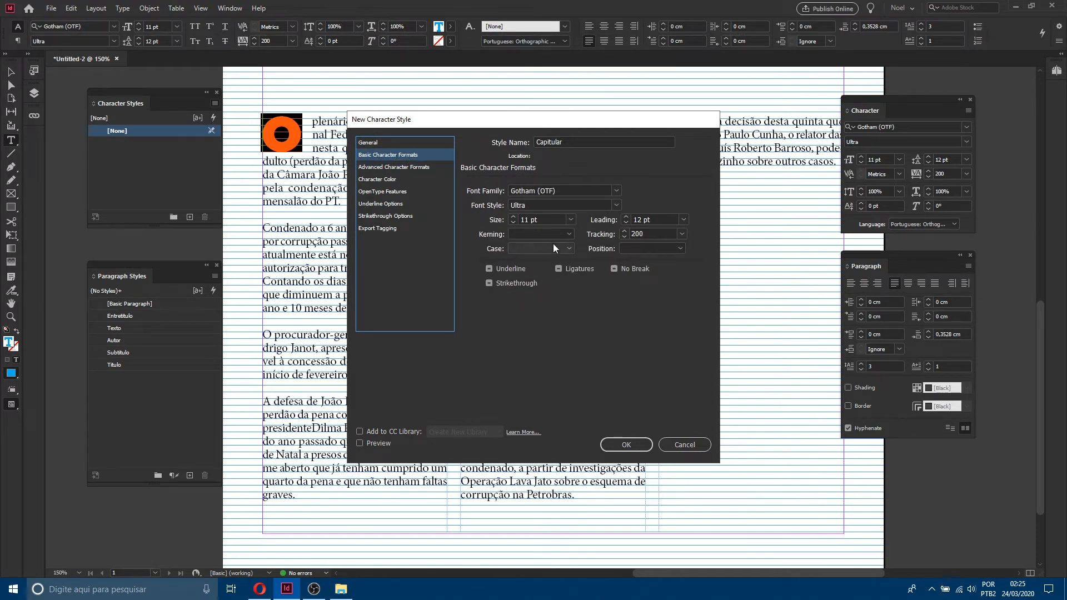
left_click(569, 234)
left_click(539, 256)
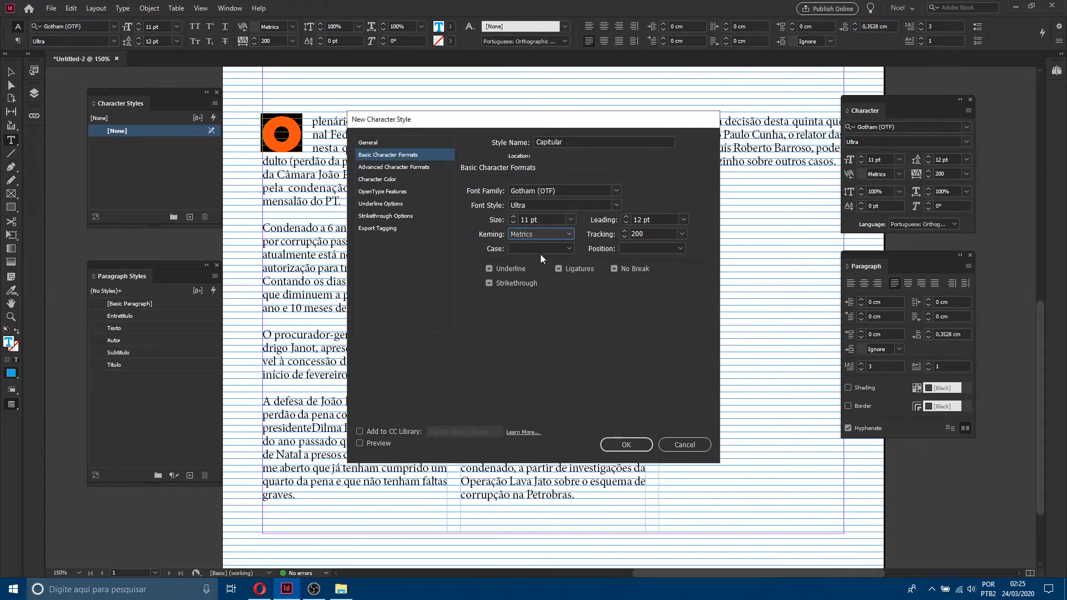
left_click(540, 252)
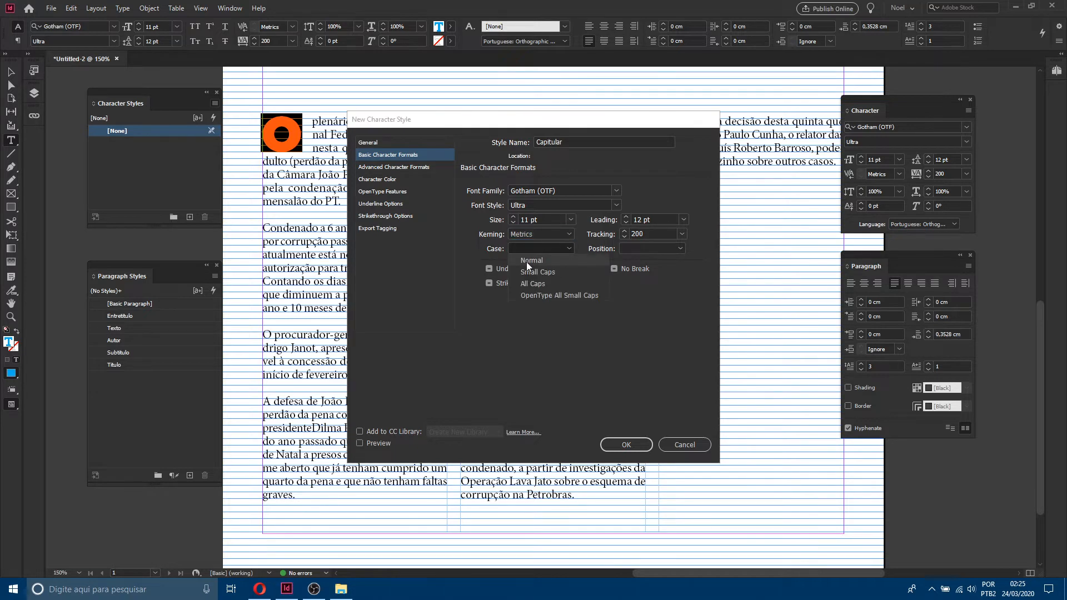
left_click(526, 262)
left_click(679, 248)
left_click(639, 259)
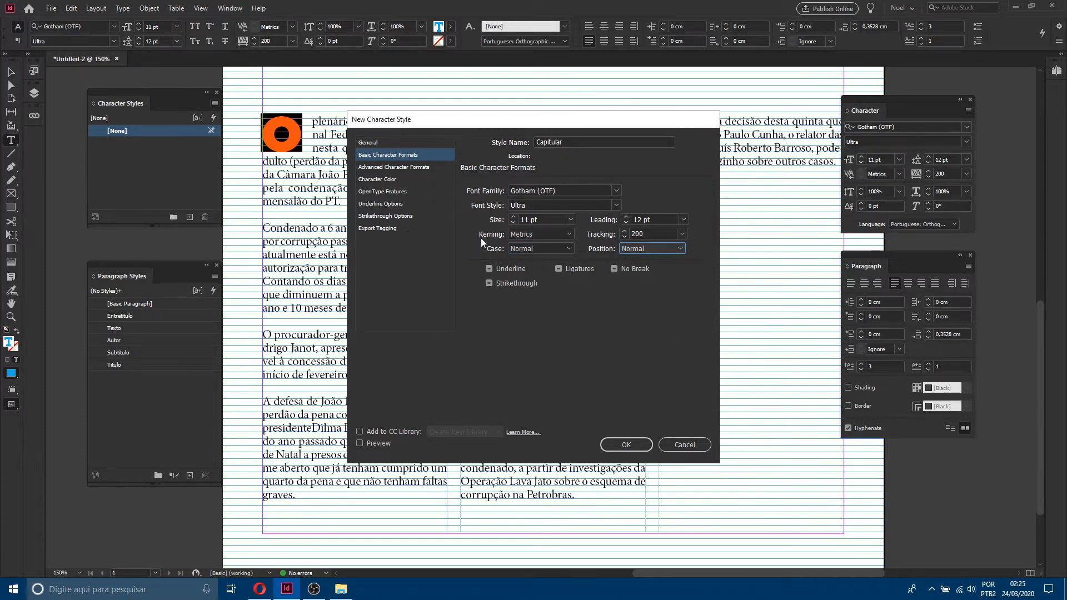
Step: Set the style's horizontal and vertical scale to 100%, baseline shift to 0 and skew to 0
left_click(406, 167)
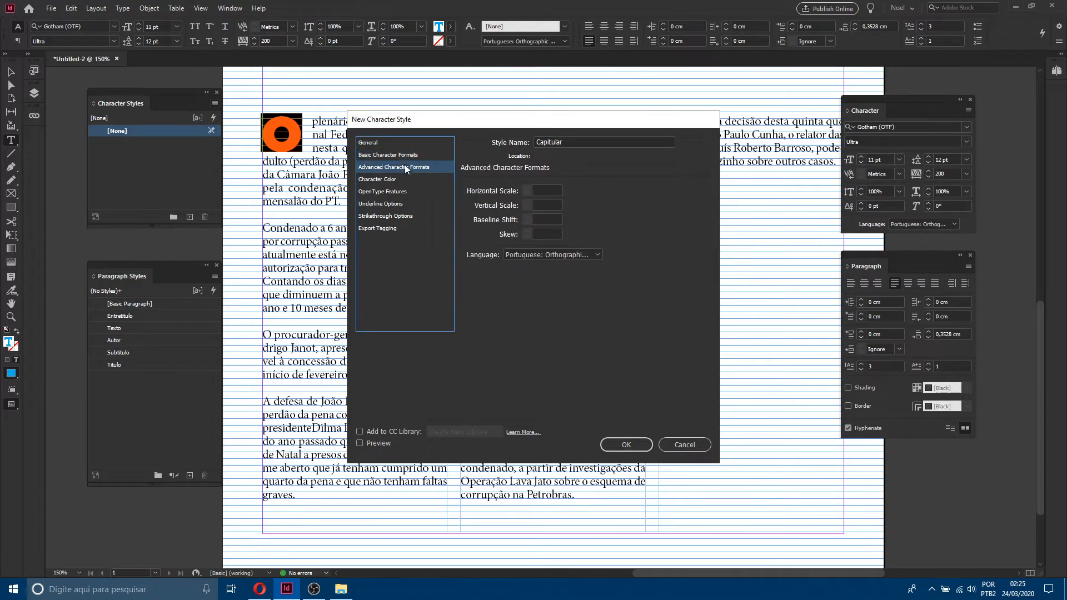
left_click(561, 193)
type("100")
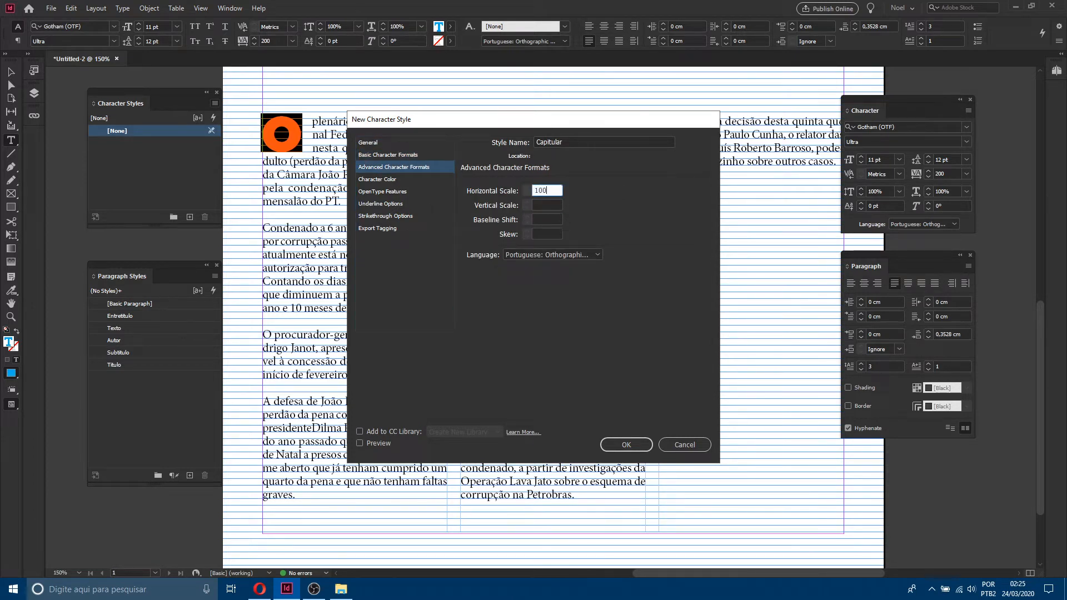
key("Tab")
type("100")
key("Tab")
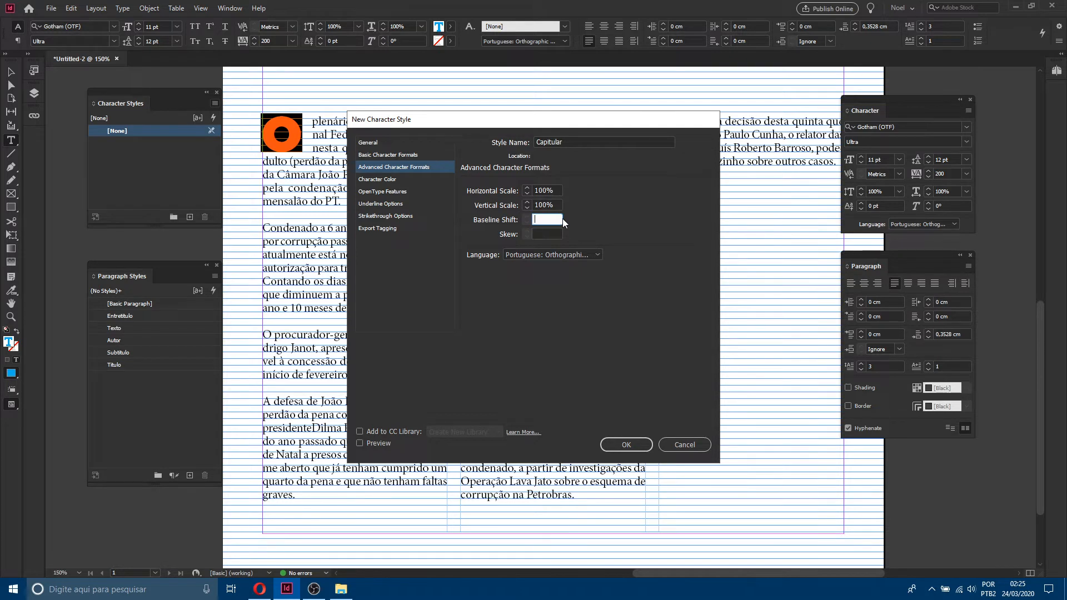
type("0")
key("Tab")
type("0")
key("Tab")
Step: Set the style's character stroke color to None and the fill tint to 100%
left_click(381, 181)
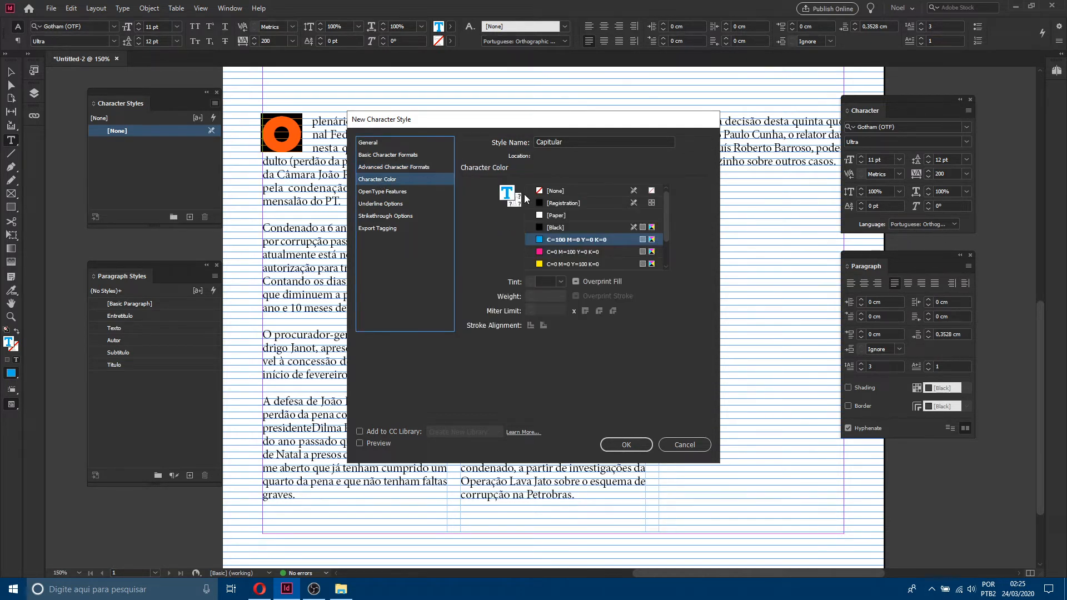
left_click(518, 202)
left_click(542, 189)
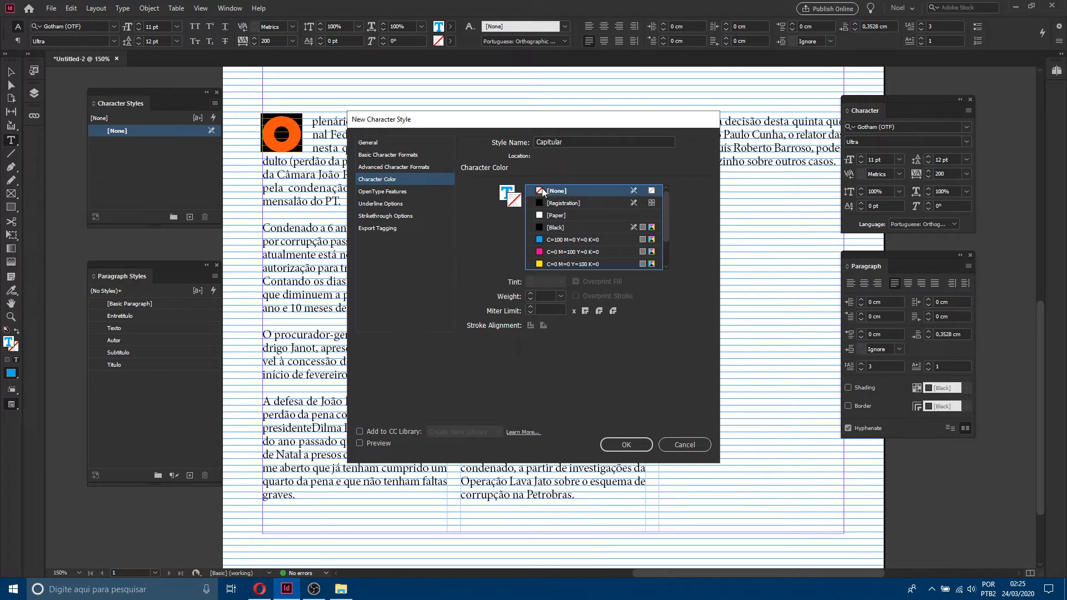
left_click(508, 193)
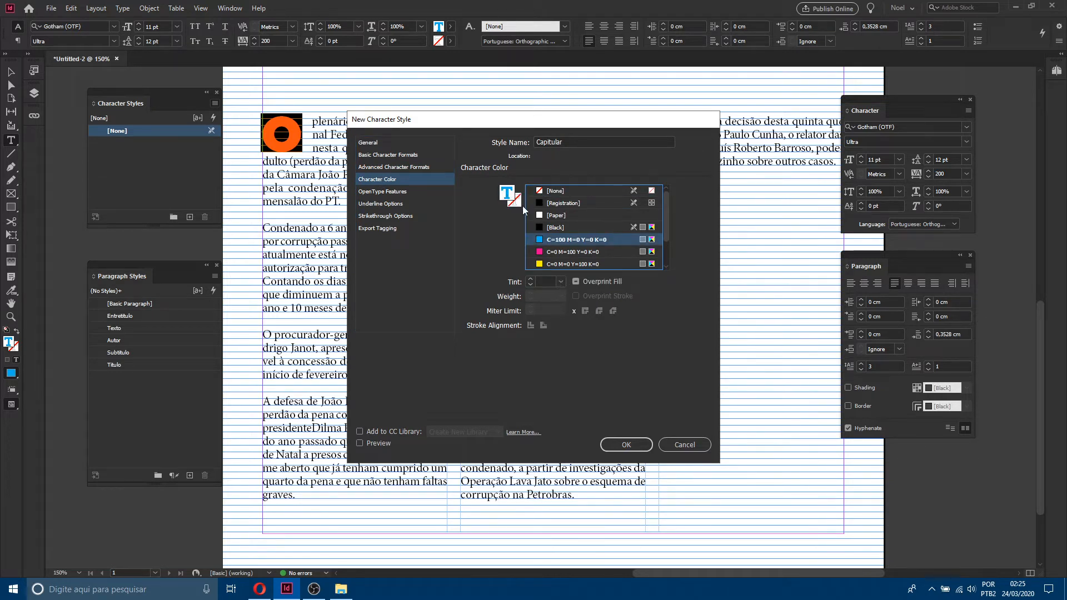
left_click(562, 282)
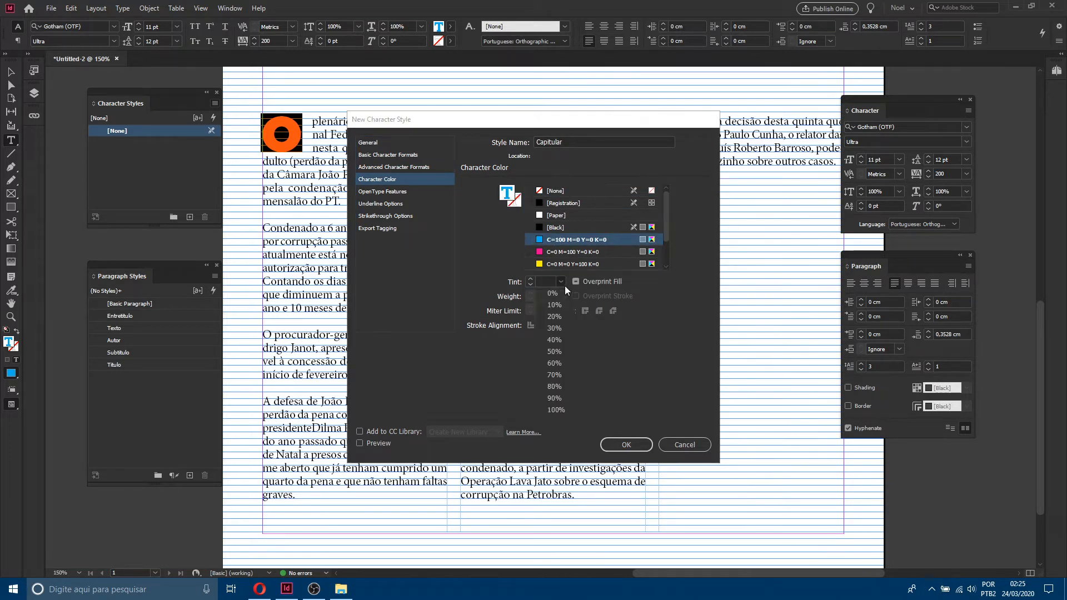
left_click(566, 409)
Step: Review the remaining style option sections and confirm the Capitular character style
left_click(392, 192)
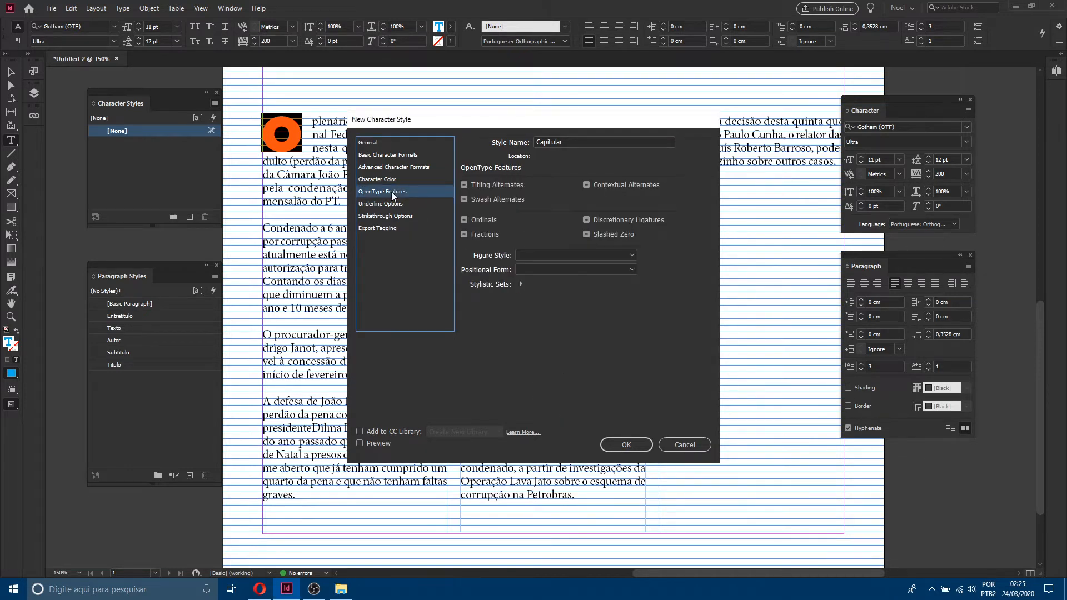
left_click(392, 204)
left_click(398, 215)
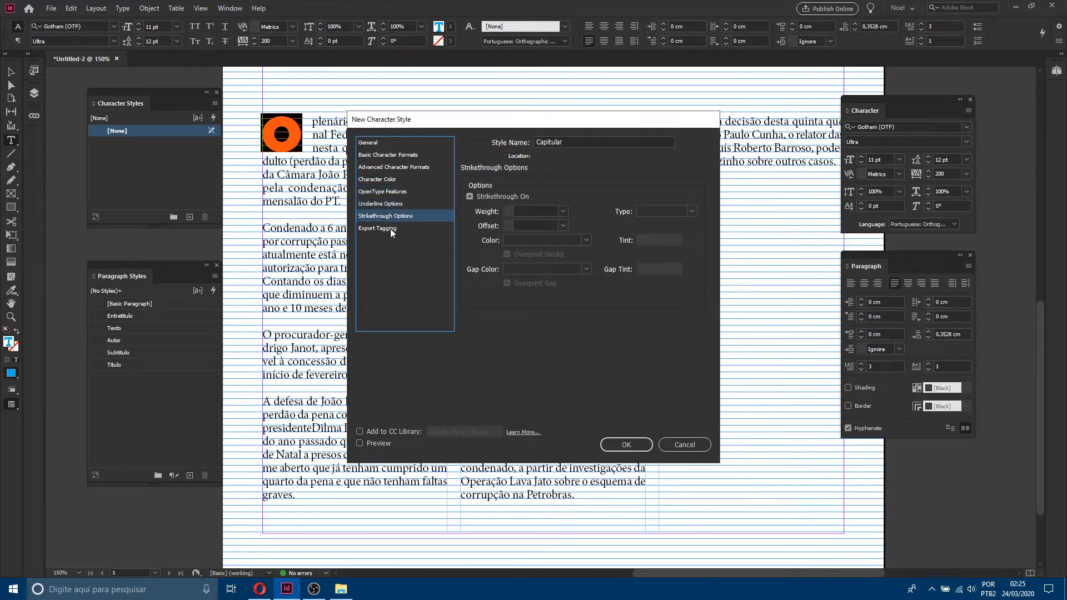
left_click(391, 228)
left_click(396, 216)
left_click(400, 203)
left_click(395, 190)
left_click(392, 179)
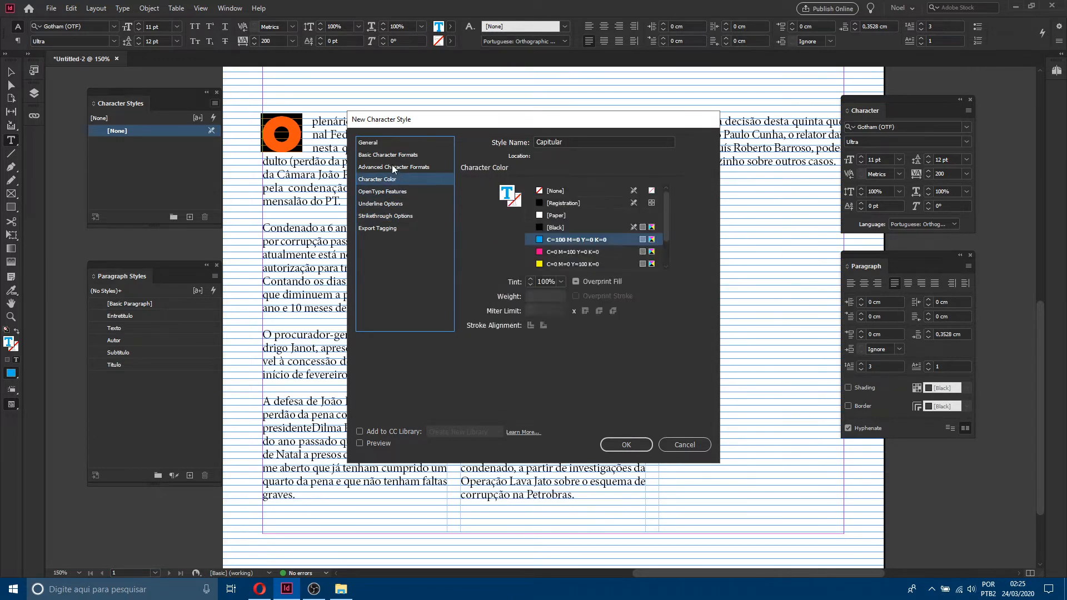
left_click(392, 167)
left_click(392, 155)
left_click(392, 143)
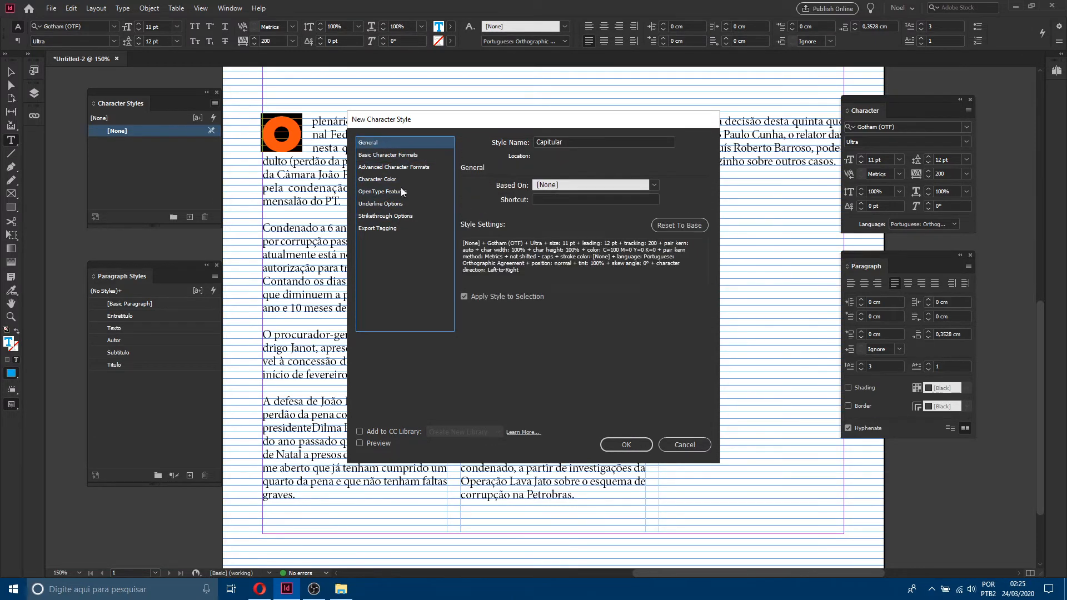
left_click(632, 441)
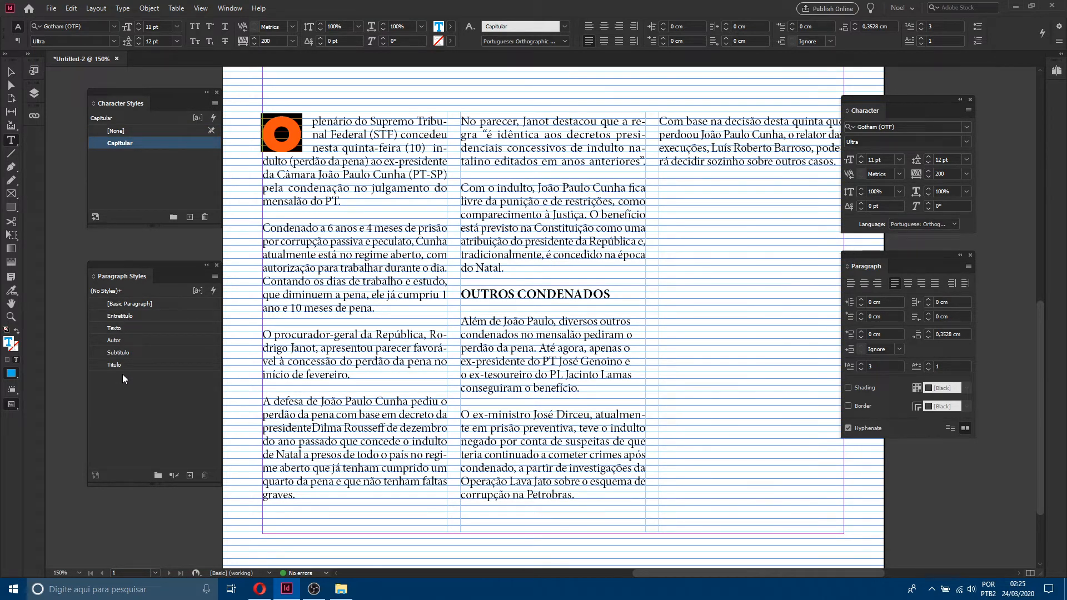
Step: Reorder the paragraph styles to Título, Subtítulo, Autor, Texto, Entretítulo and reposition both styles panels
key("Escape")
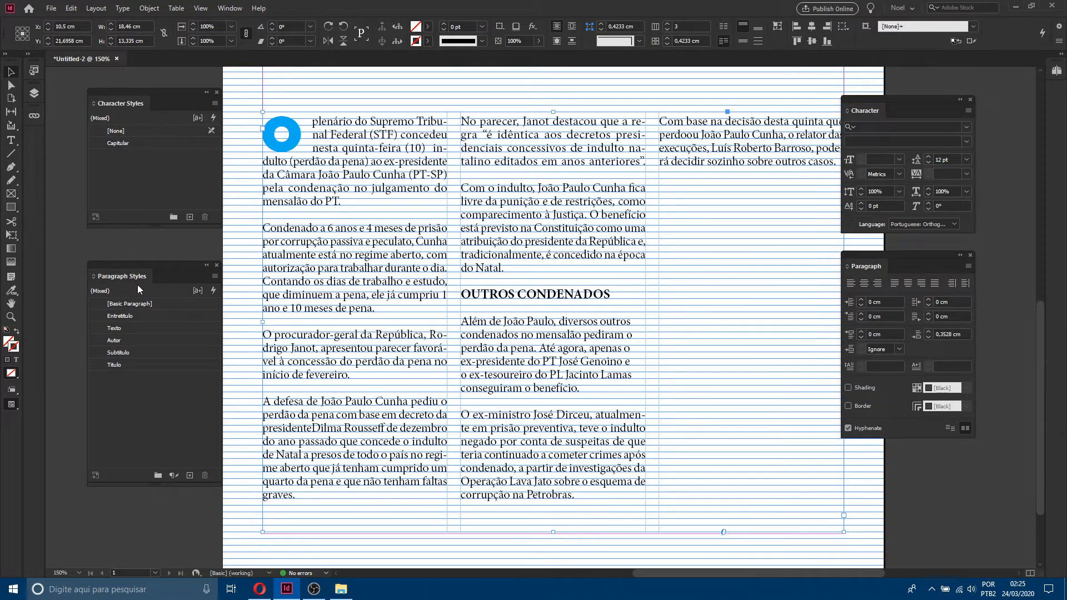
left_click_drag(150, 365, 153, 315)
left_click_drag(133, 364, 137, 328)
mouse_move(137, 364)
left_mouse_down()
mouse_move(137, 336)
mouse_move(137, 353)
left_mouse_up()
left_click_drag(140, 272, 128, 265)
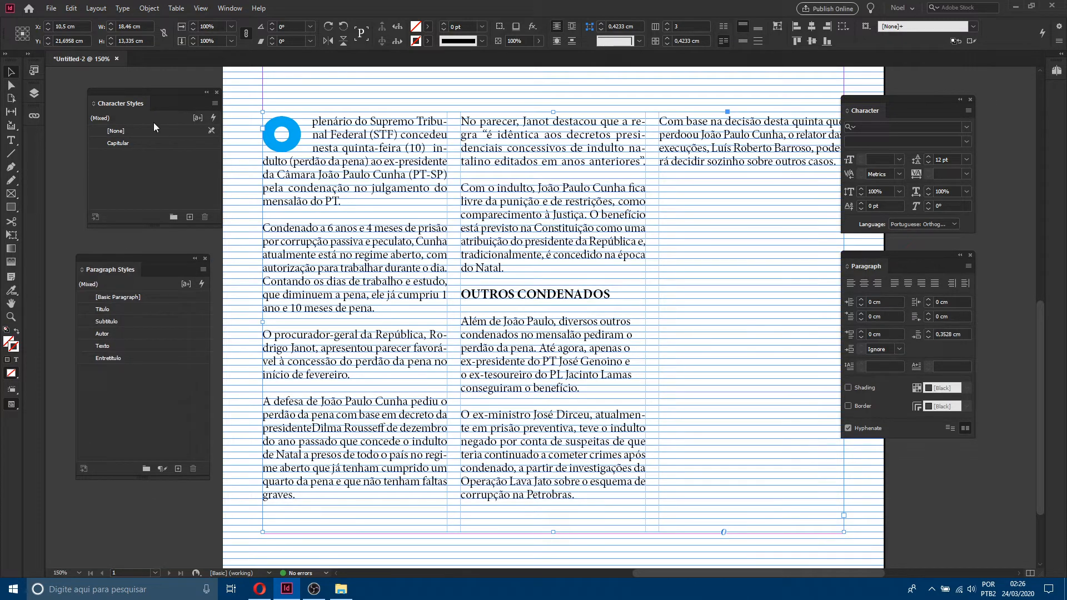
left_click_drag(147, 98, 136, 101)
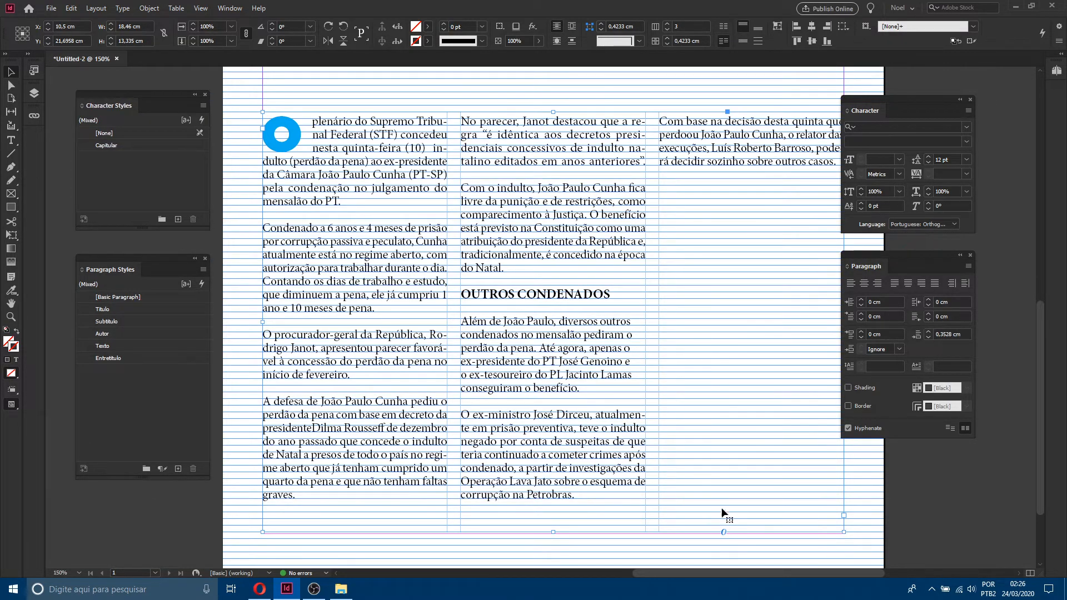
Step: Fit the page in the window, hide the baseline grid and switch to preview mode
left_click(709, 550)
key("ctrl+0")
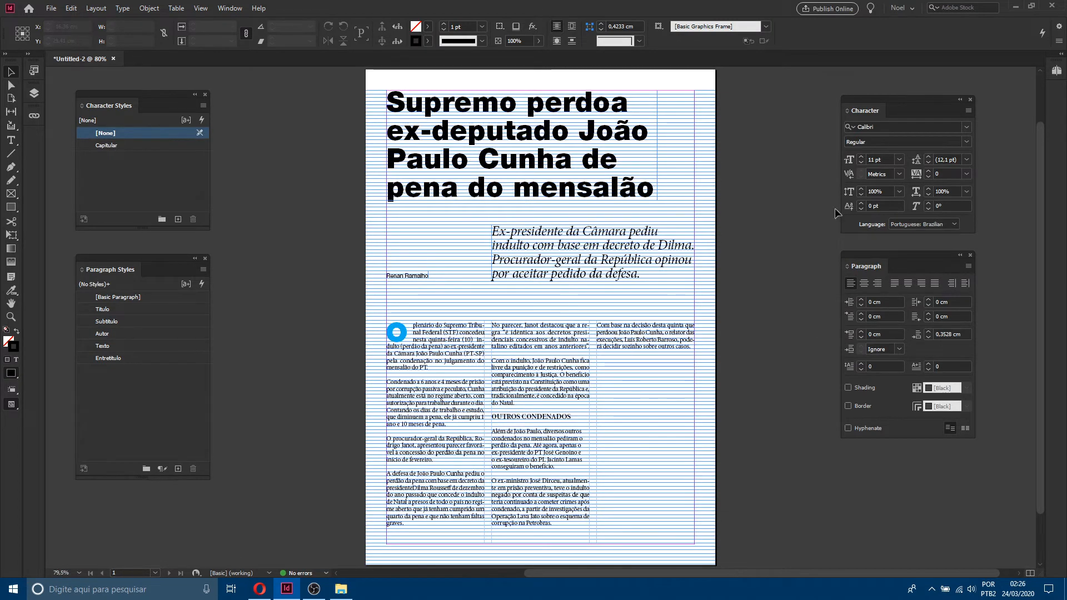
right_click(682, 200)
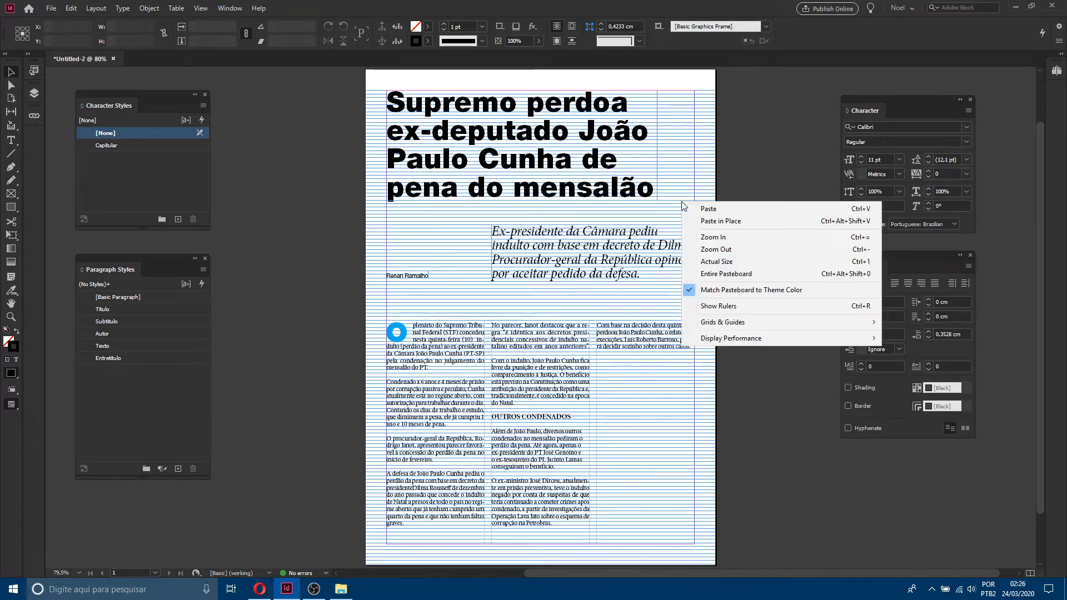
mouse_move(747, 328)
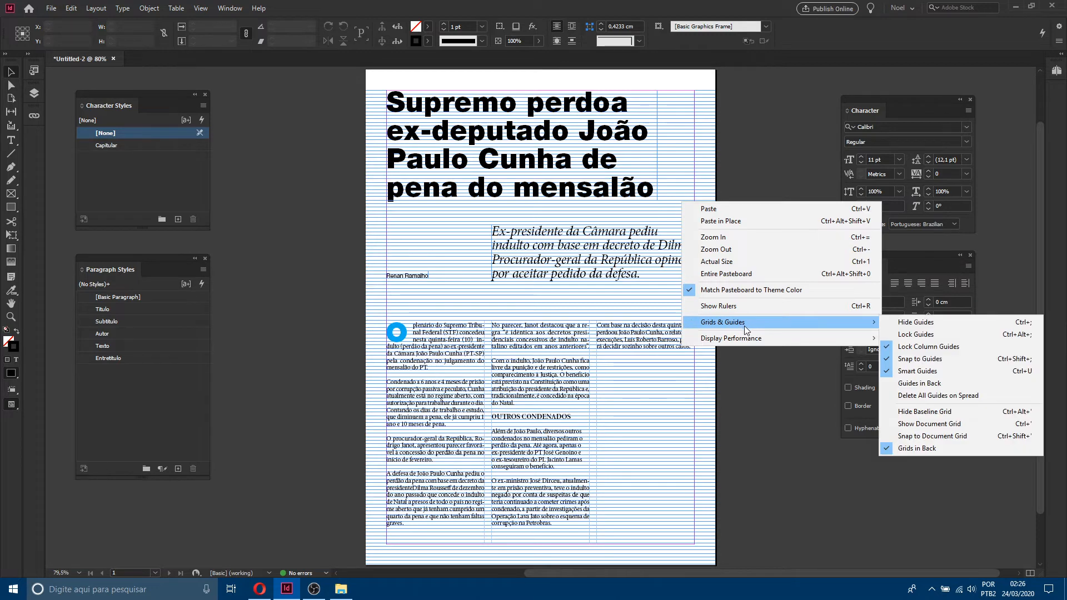
left_click(923, 412)
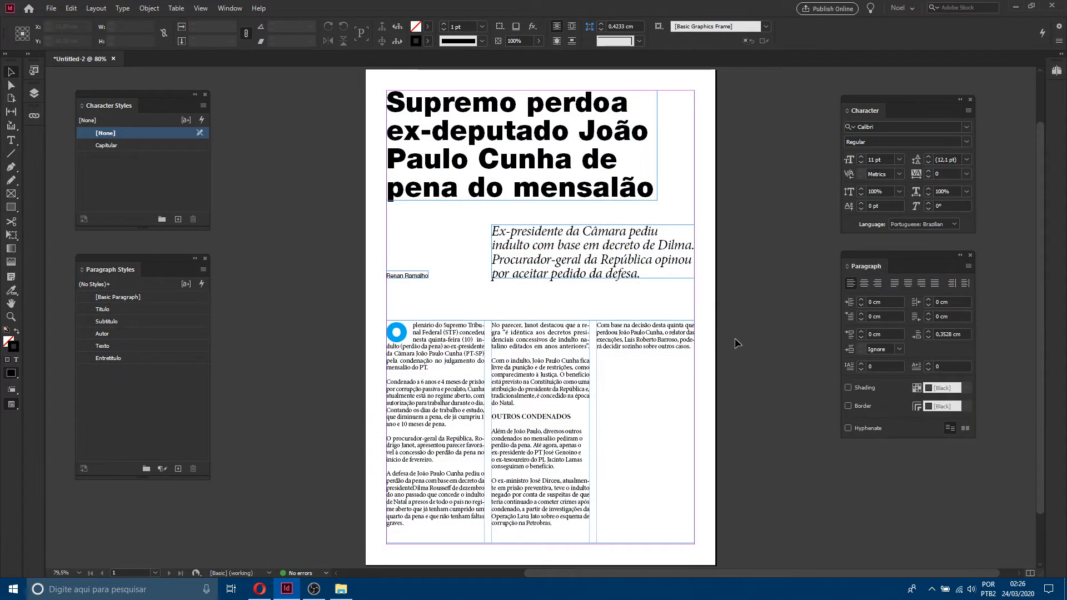
key("w")
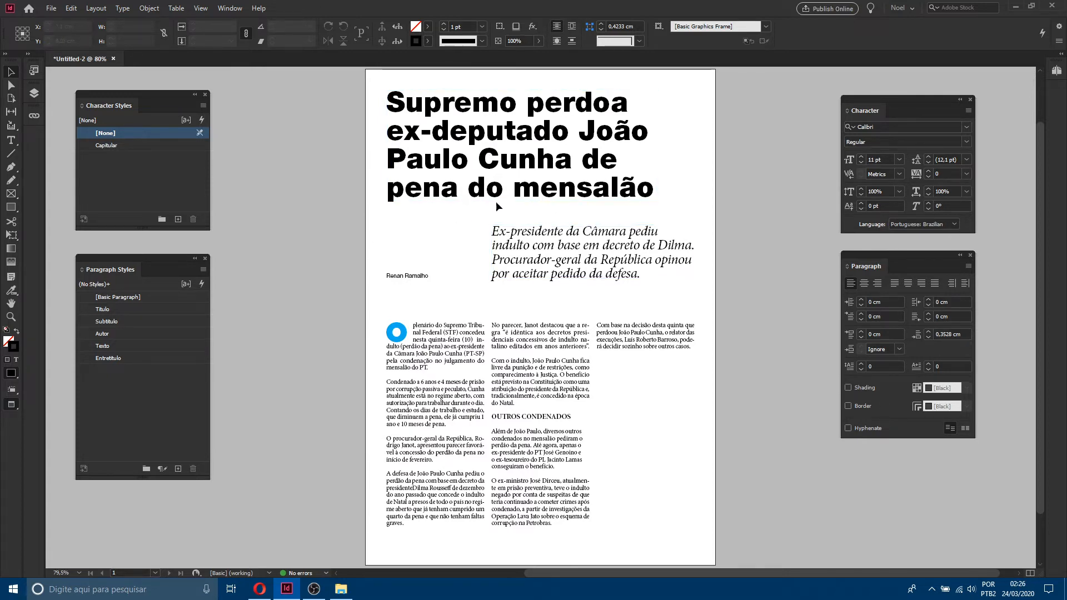
Step: Move all of the page's existing content off the page onto the pasteboard
left_click_drag(344, 144, 705, 453)
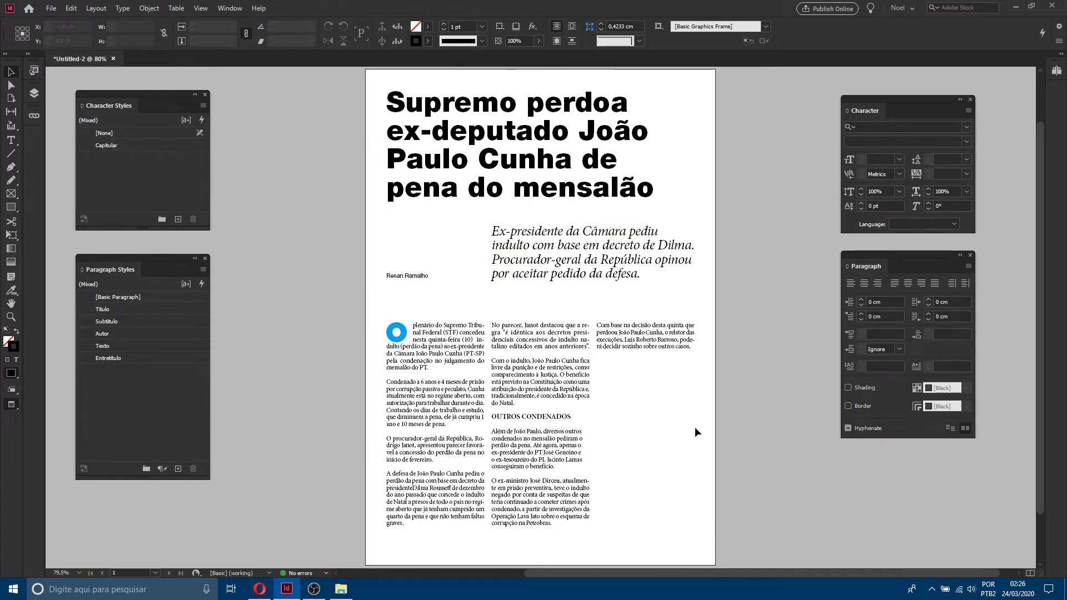
left_click_drag(679, 348, 315, 351)
left_click(530, 299)
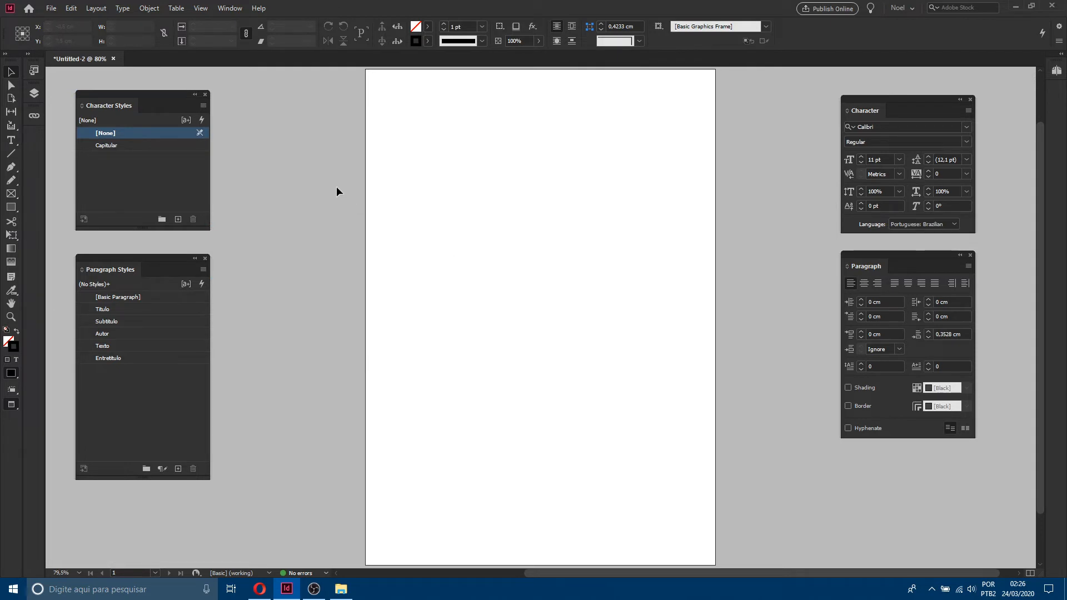
Step: Place the Word file estilos_word_artigo.doc as a text frame filling the page margins
left_click(51, 8)
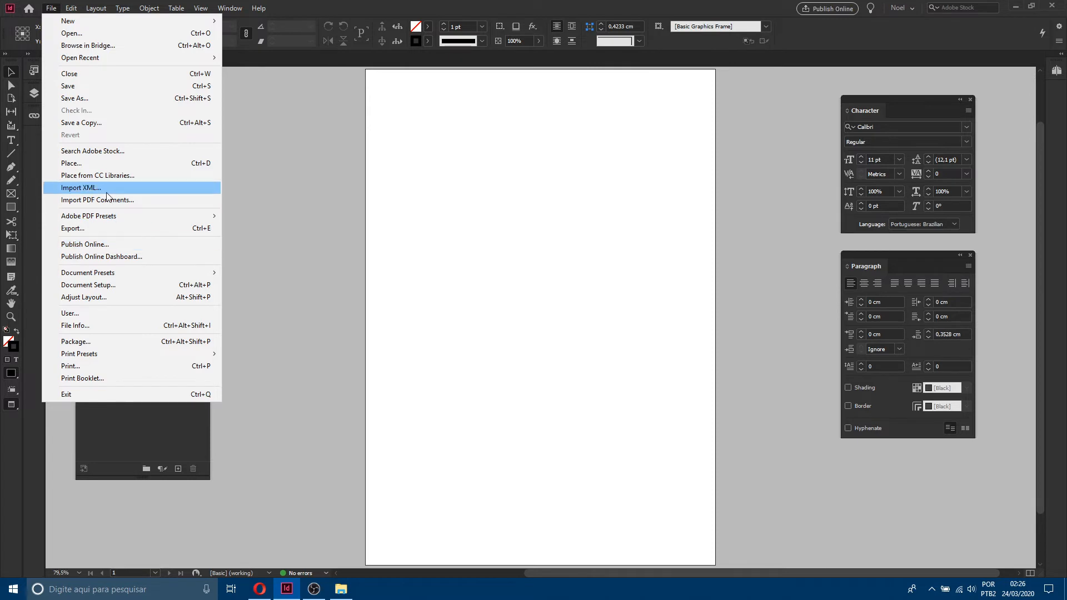
left_click(89, 163)
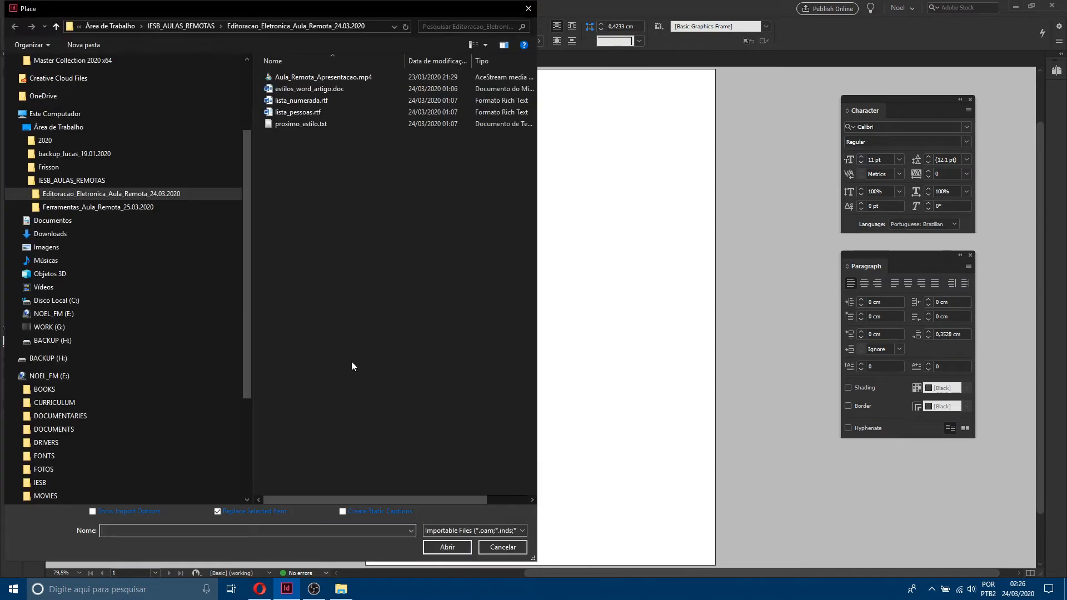
left_click(330, 89)
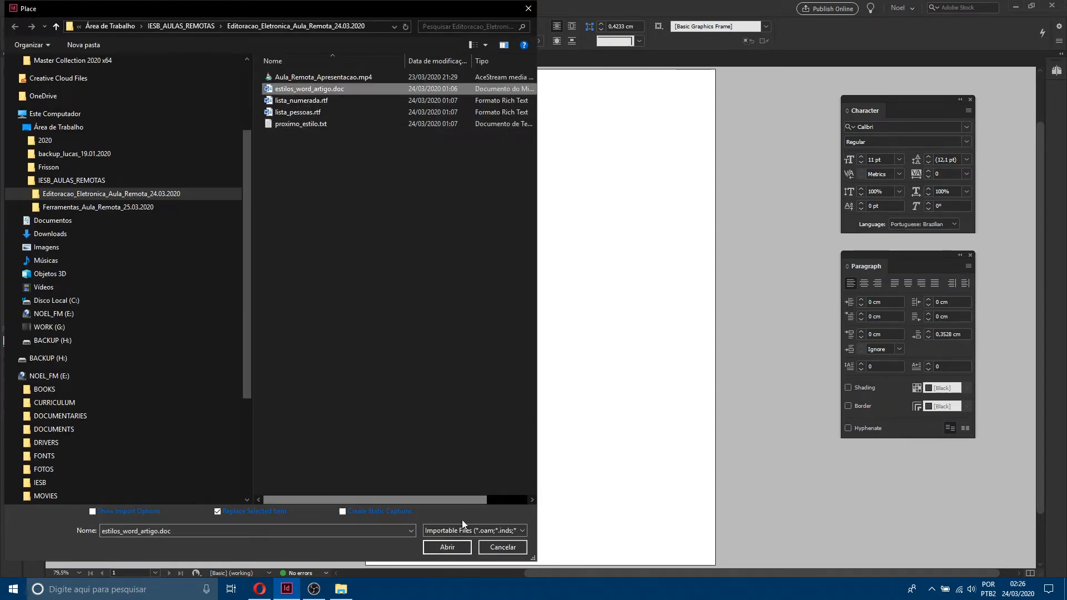
left_click(465, 548)
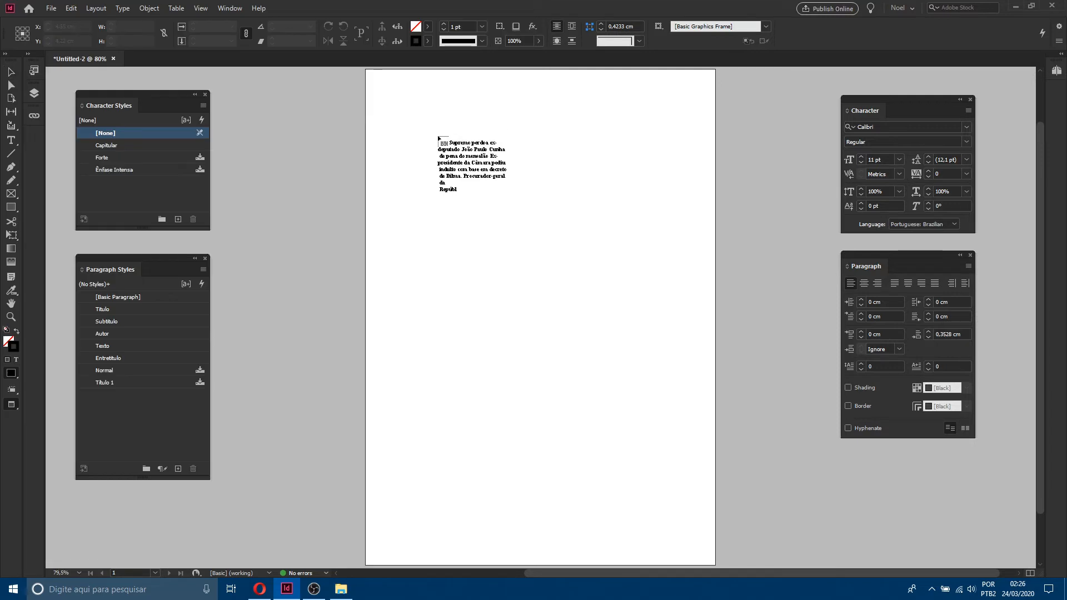
key("w")
left_click(387, 90)
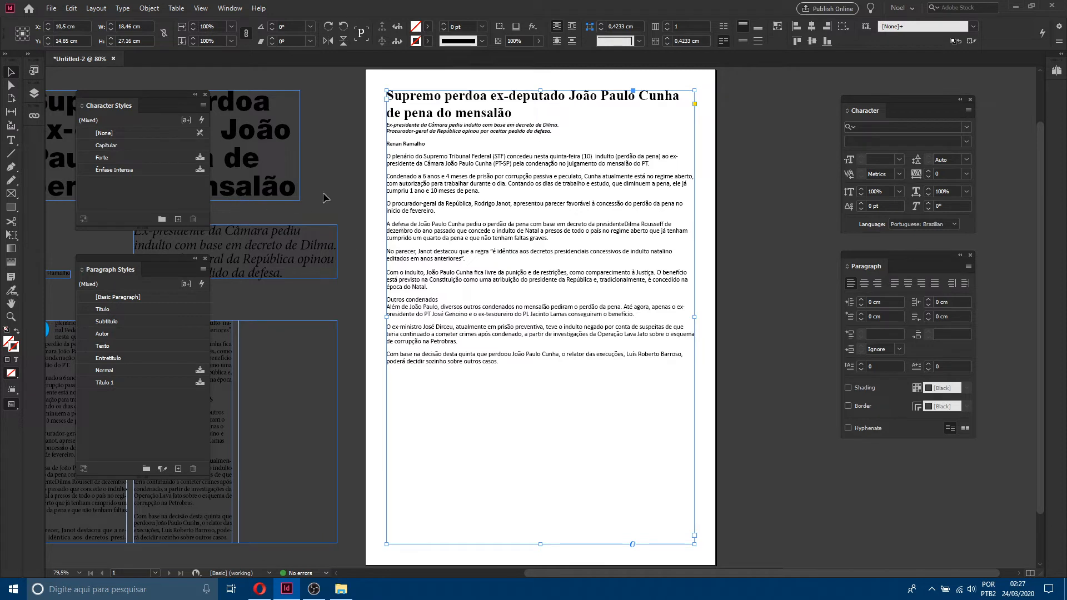
Step: Delete the imported Forte and Ênfase Intensa character styles, replacing them with [None] and applying to all
left_click(351, 171)
left_click(145, 158)
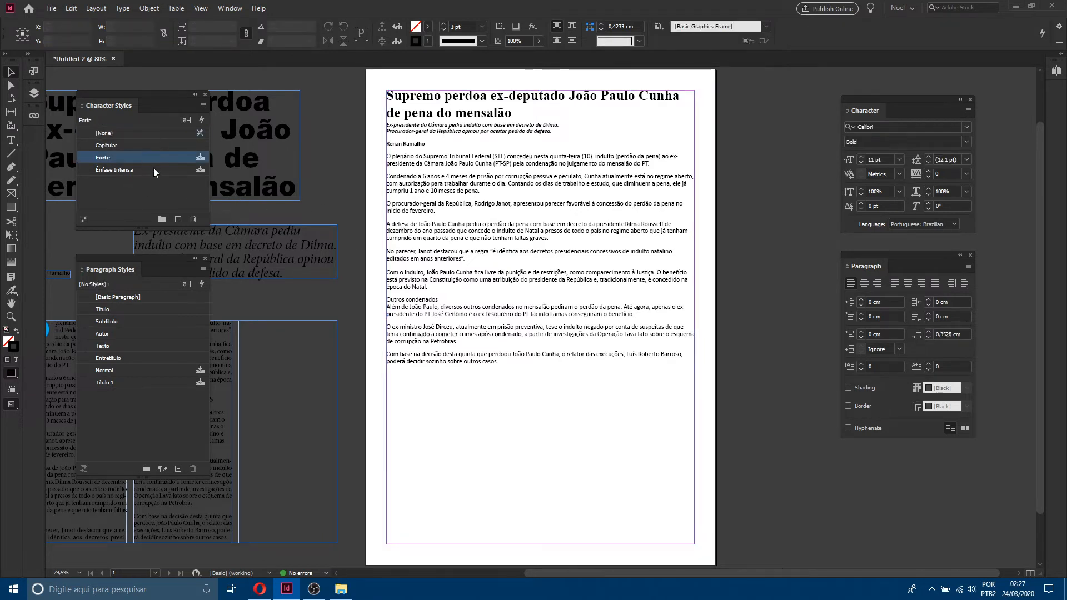
left_click(153, 169, "shift")
left_click(193, 219)
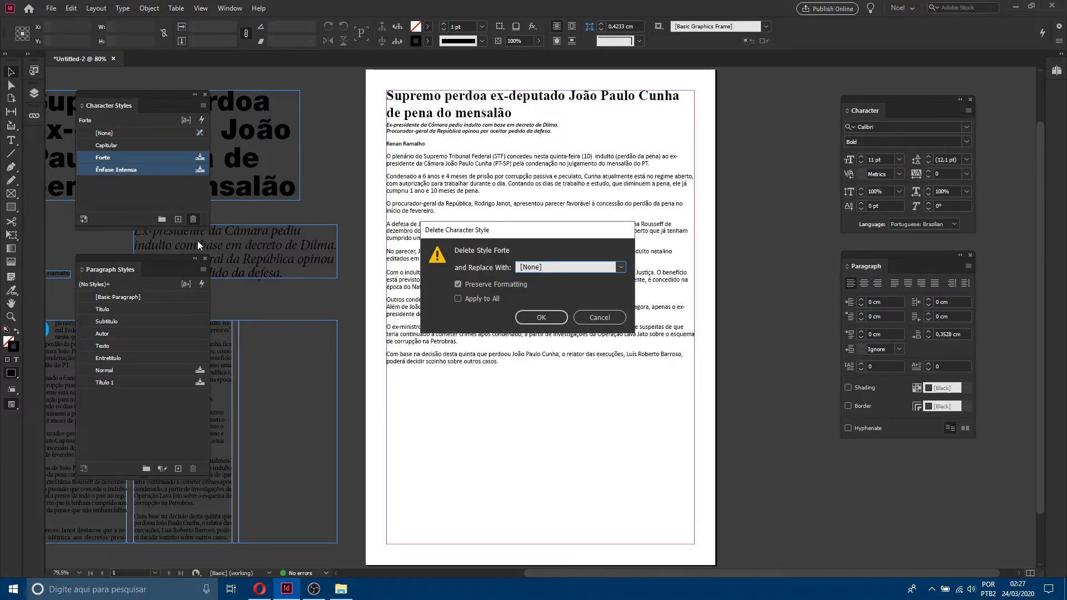
left_click(489, 299)
left_click(542, 318)
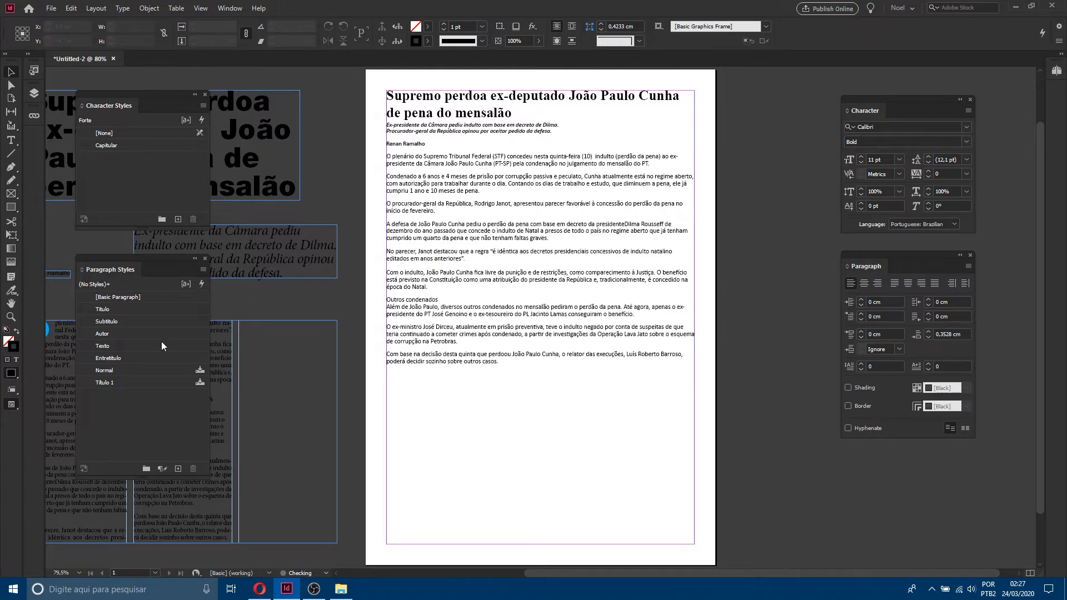
Step: Delete the imported Normal and Título 1 paragraph styles, replacing them with [No Paragraph Style] and applying to all
left_click(171, 370)
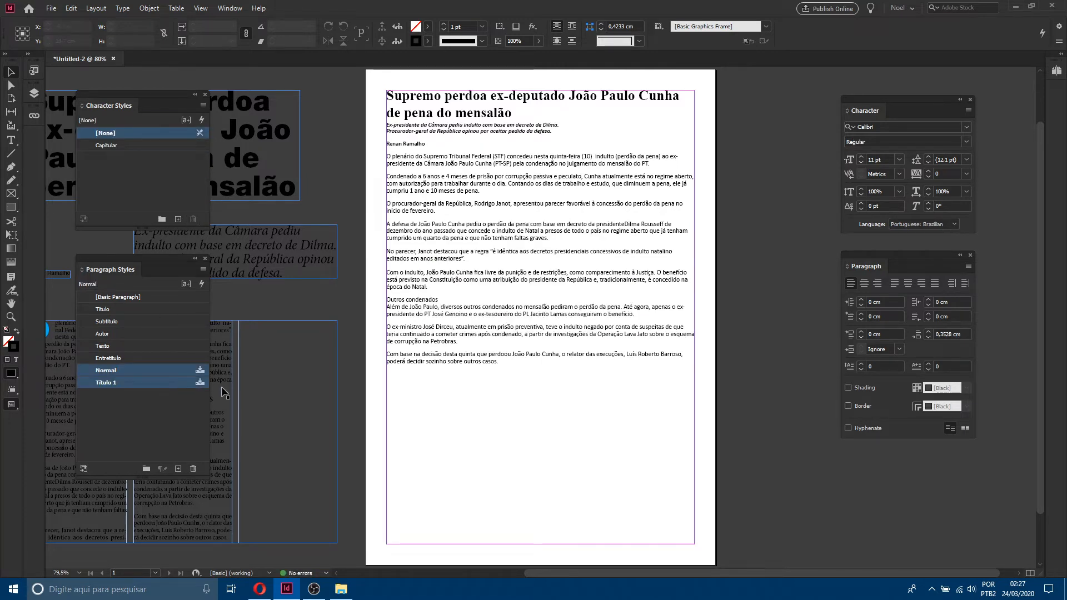
left_click(193, 469)
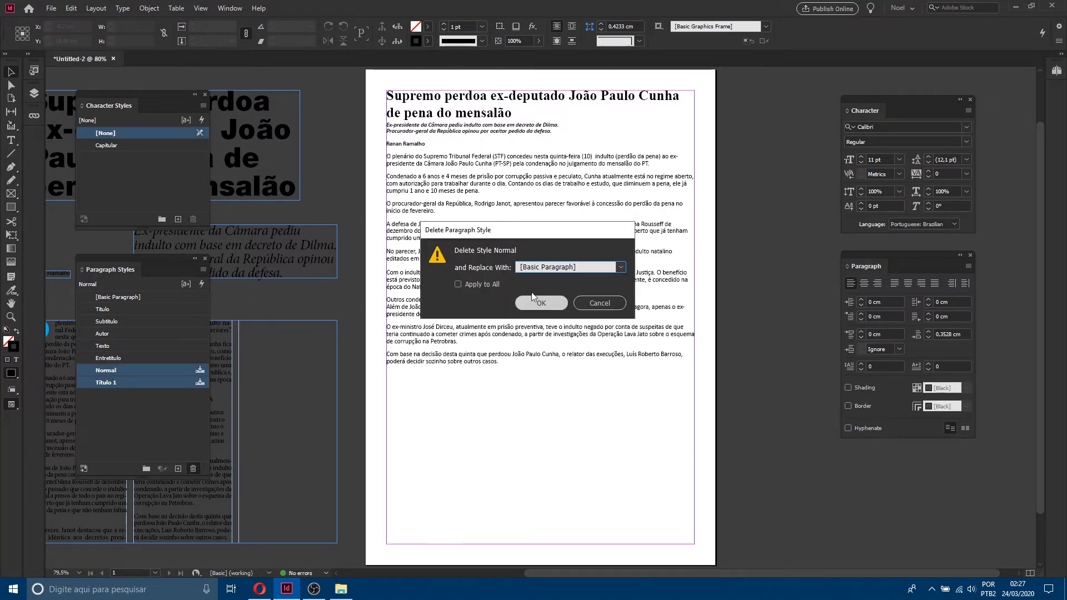
left_click(458, 284)
left_click(567, 267)
left_click(545, 281)
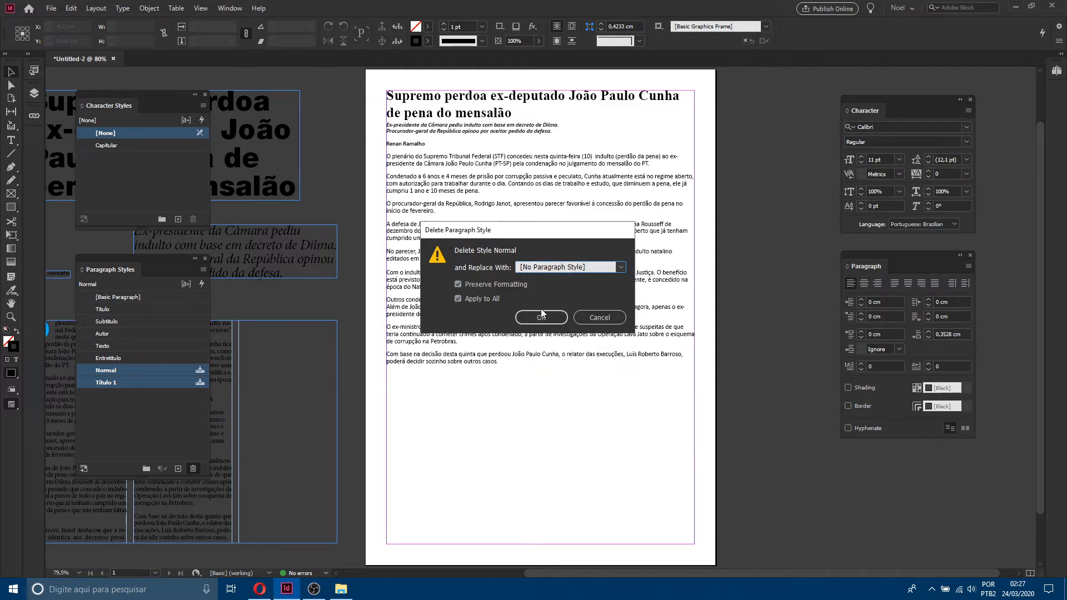
left_click(542, 317)
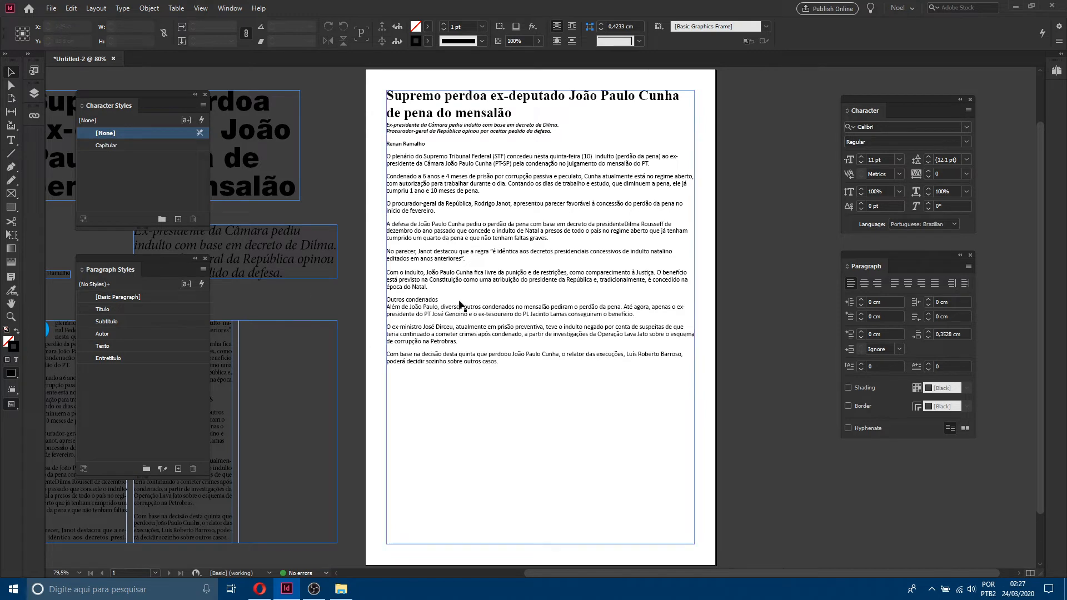
Step: Apply the Título paragraph style to the headline
double_click(494, 113)
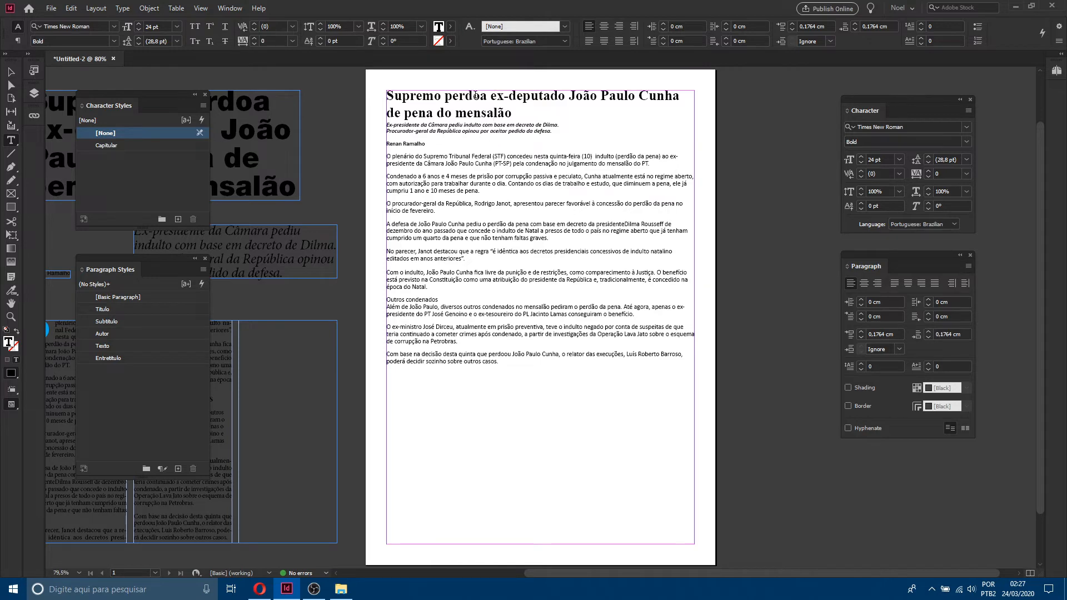
left_click(532, 97)
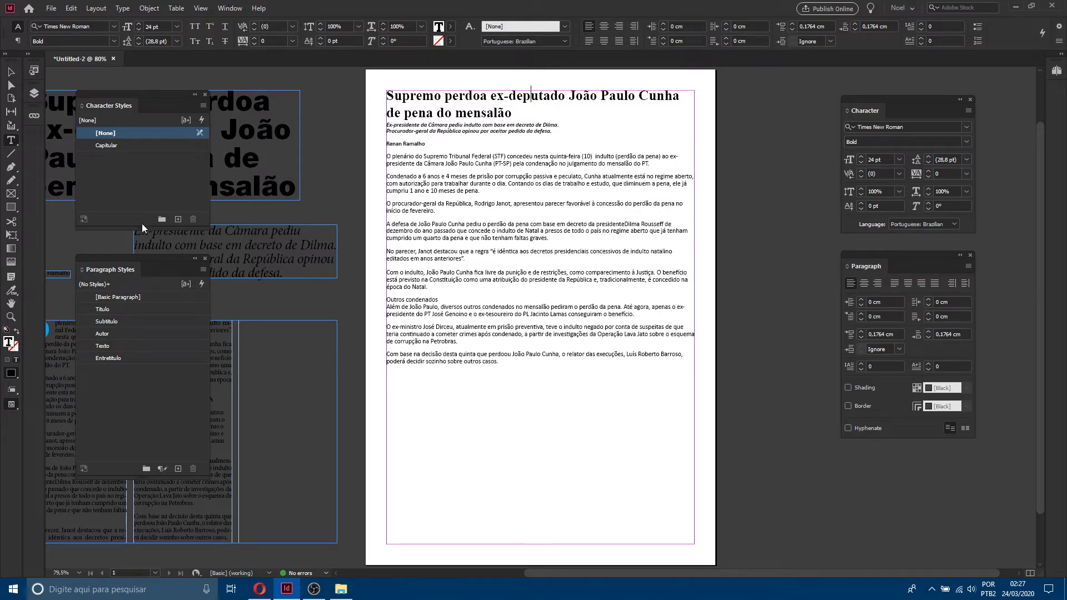
left_click(118, 308)
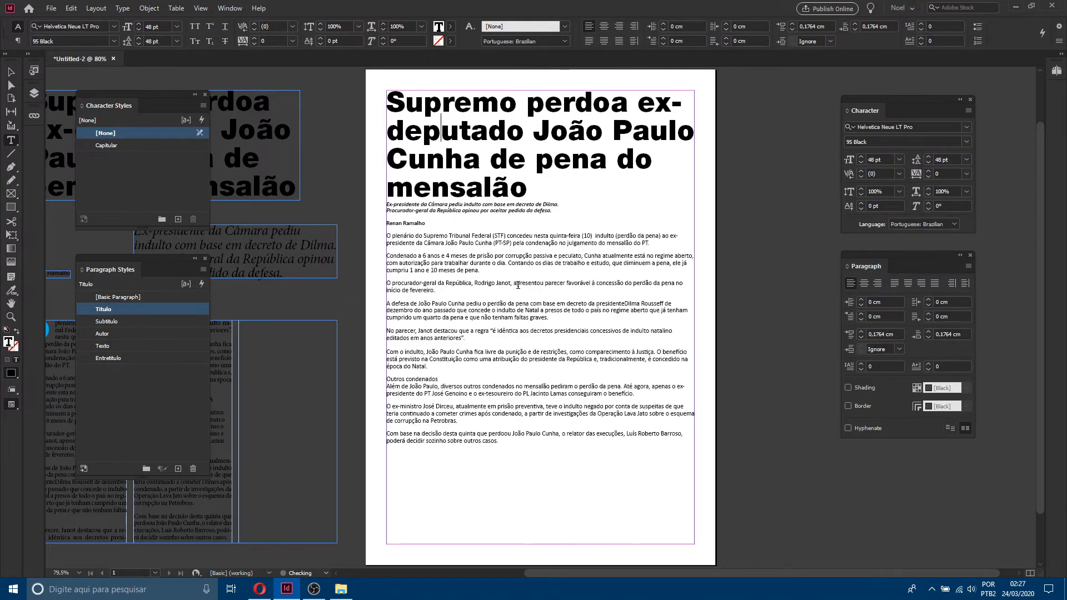
Step: Apply the Subtítulo style to the deck and merge its two lines into one paragraph
left_click(487, 205)
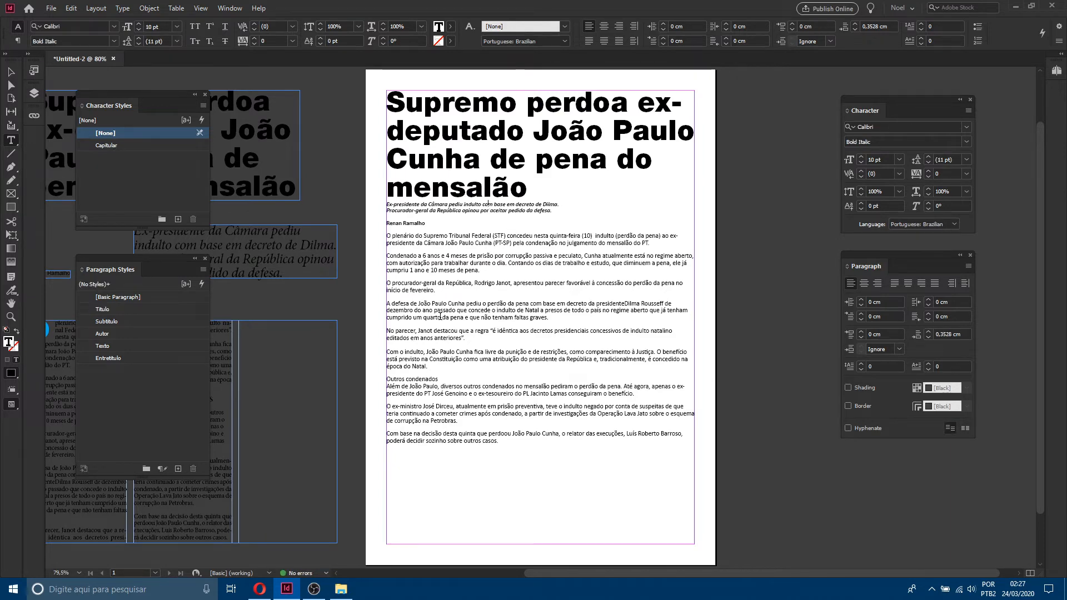
left_click(108, 322)
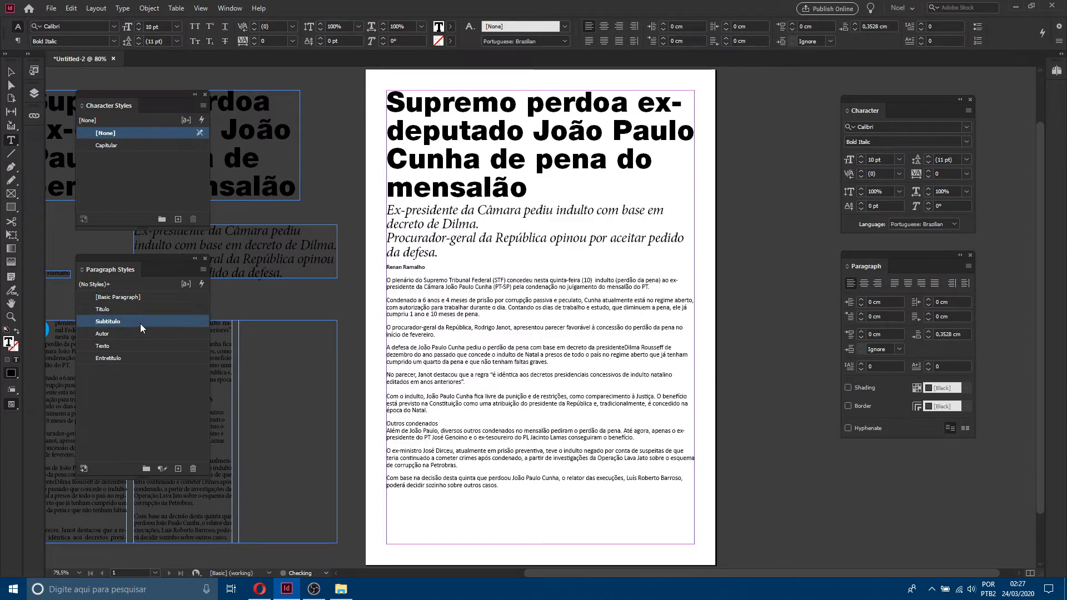
left_click(486, 230)
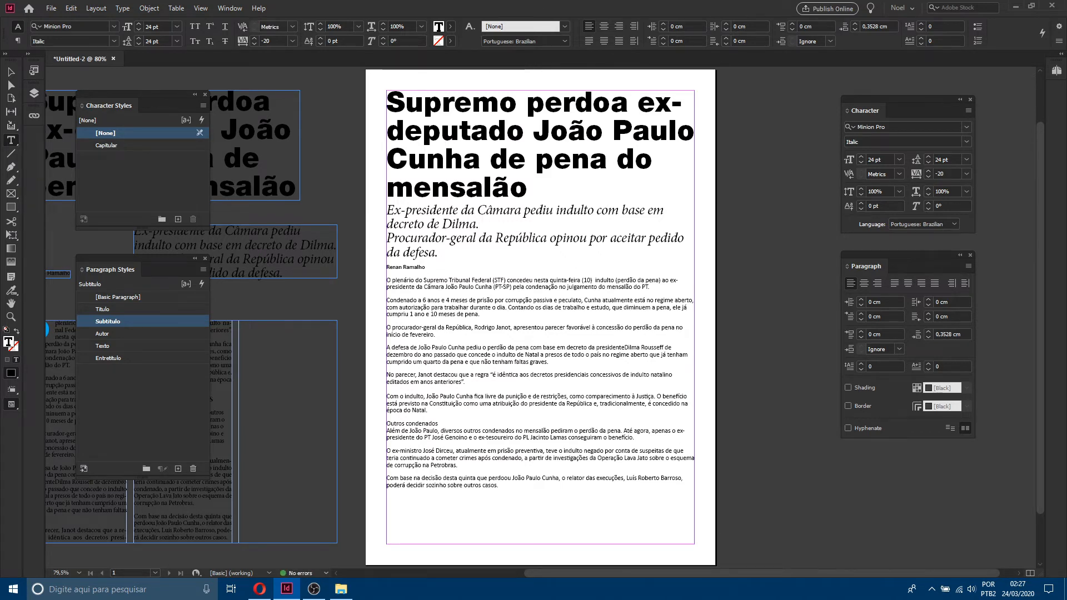
key("Delete")
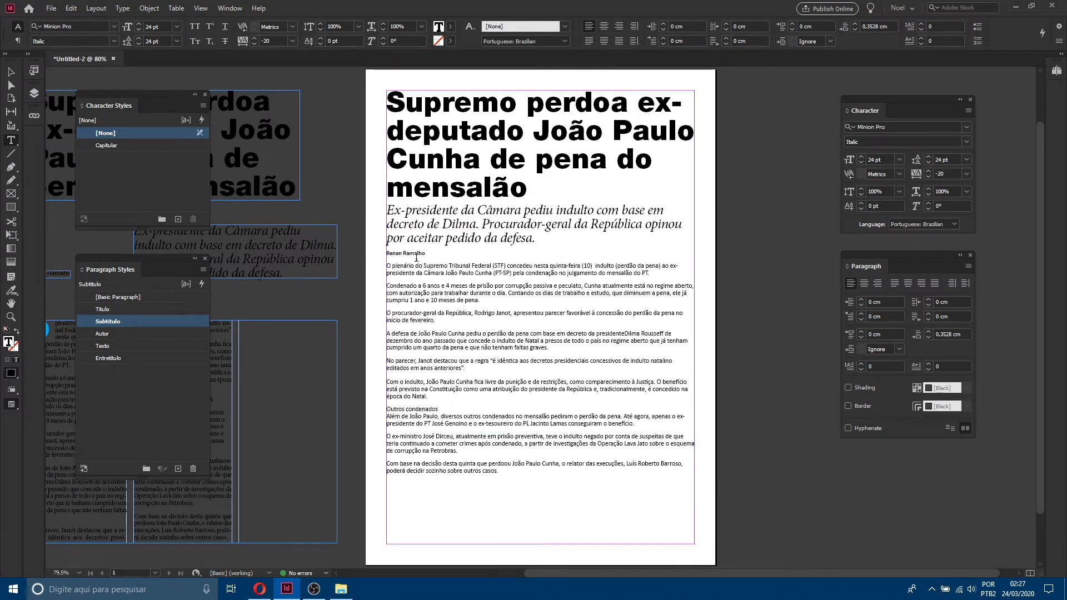
Step: Apply the Autor paragraph style to the byline
left_click(414, 254)
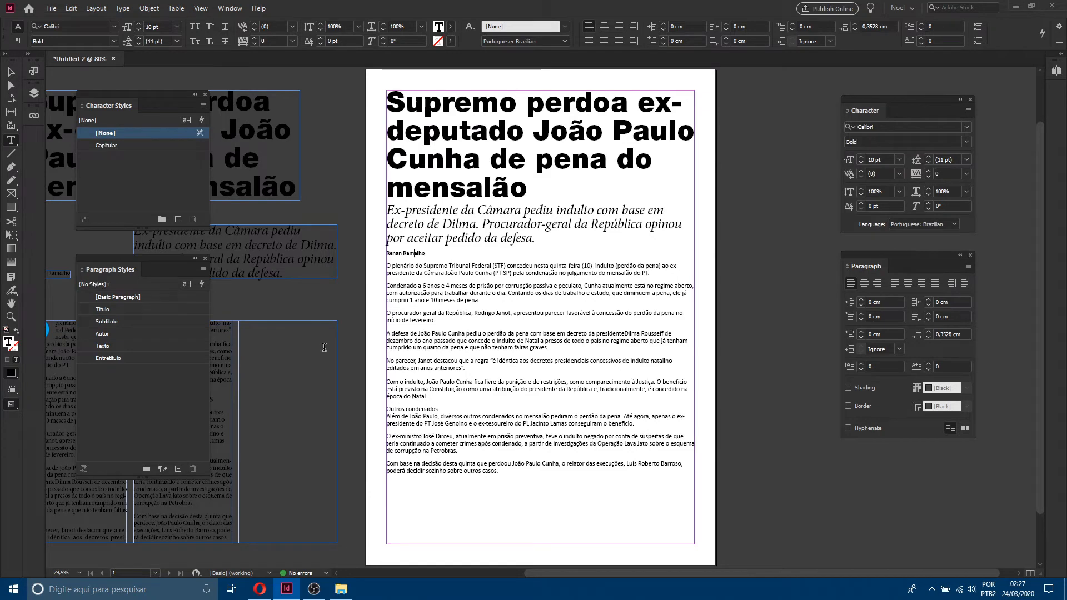
left_click(118, 334)
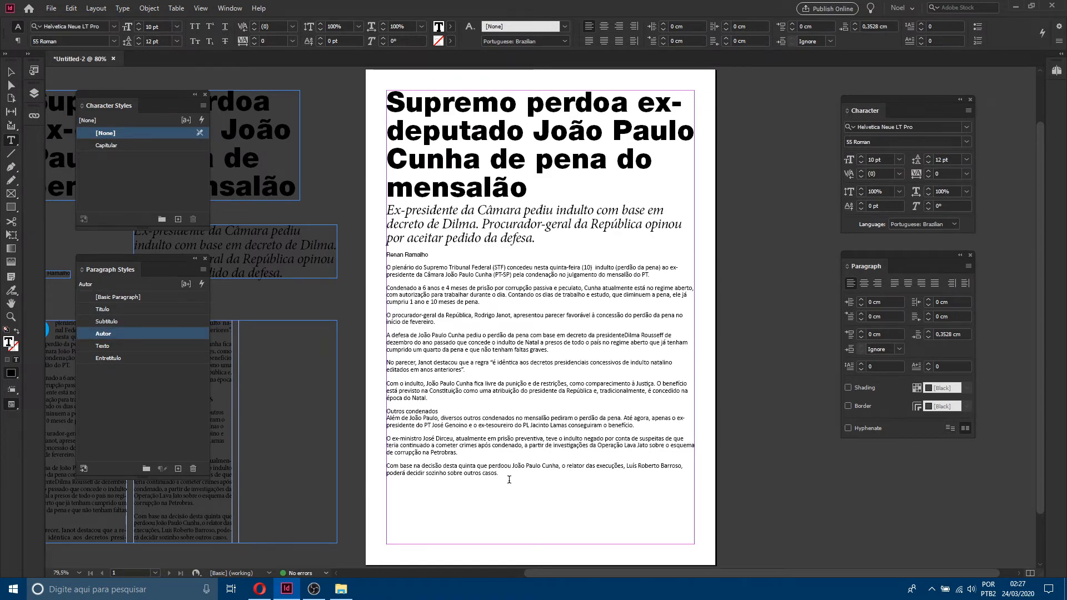
Step: Move the body text into a new text frame drawn below the byline, filling the remaining page area
left_click_drag(509, 479, 345, 268)
key("ctrl+c")
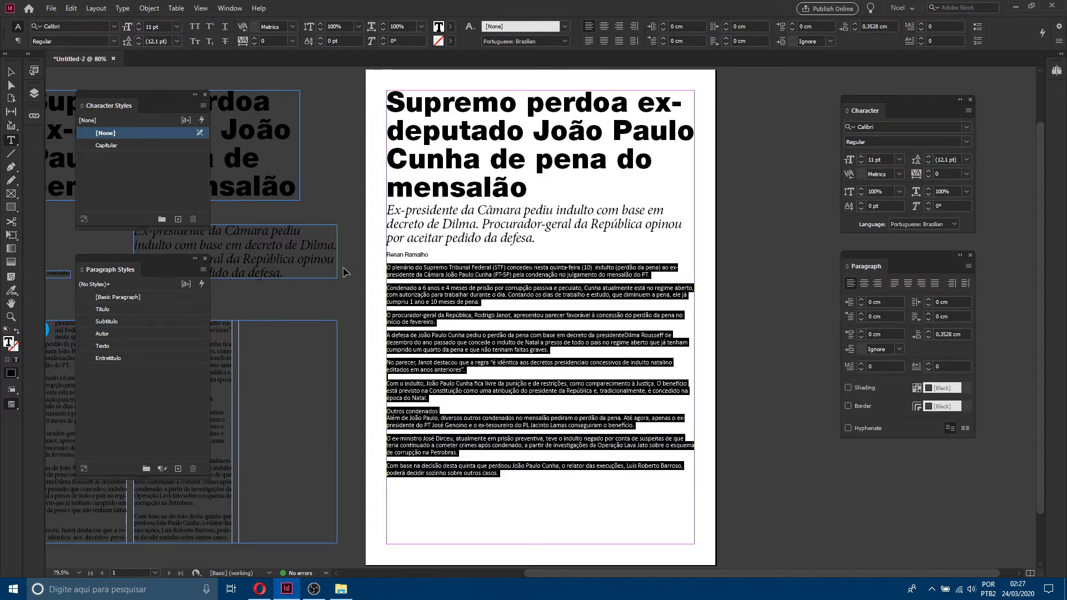
key("Delete")
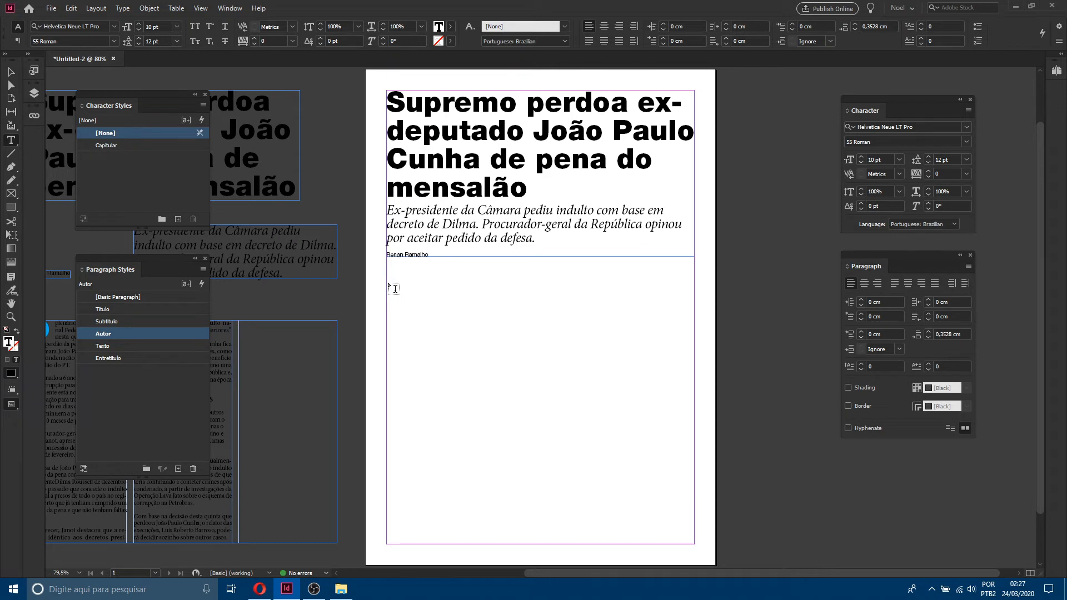
left_click_drag(386, 283, 695, 548)
key("ctrl+v")
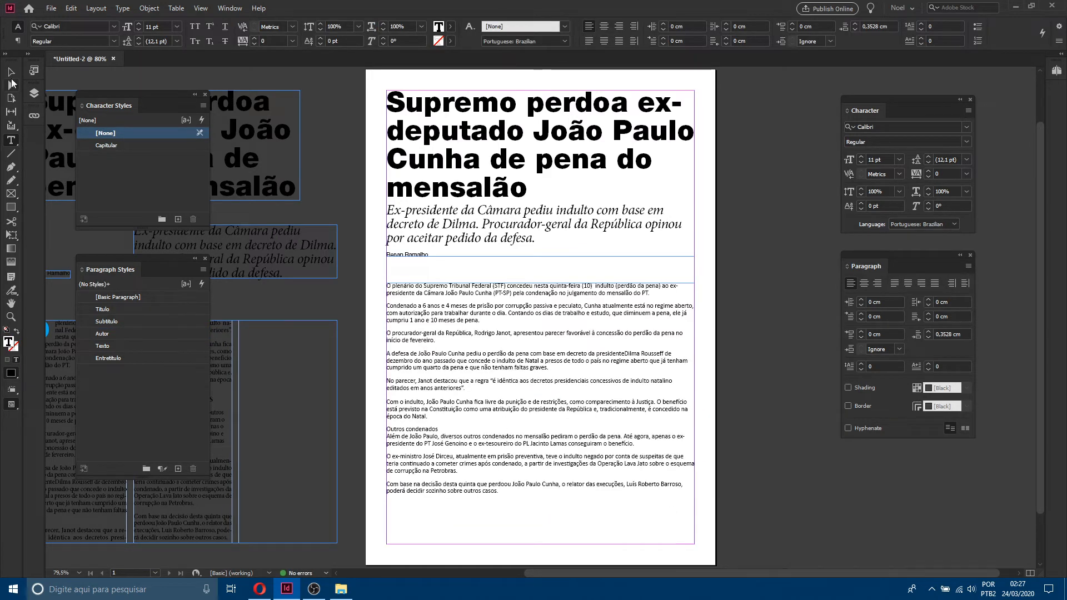
Step: Apply the Texto paragraph style to the whole body text frame
left_click(10, 72)
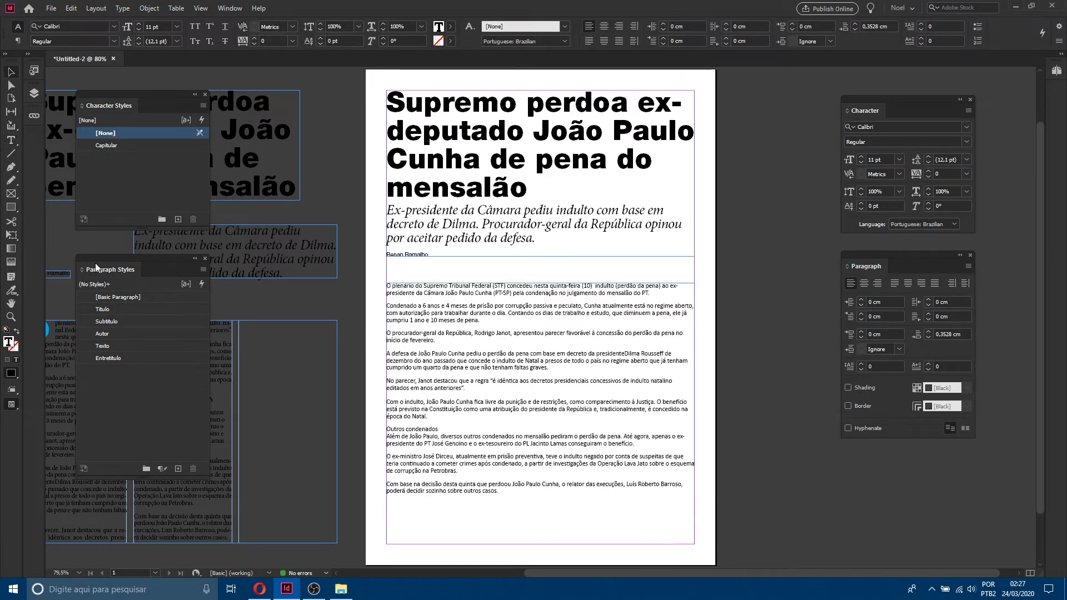
left_click(118, 344)
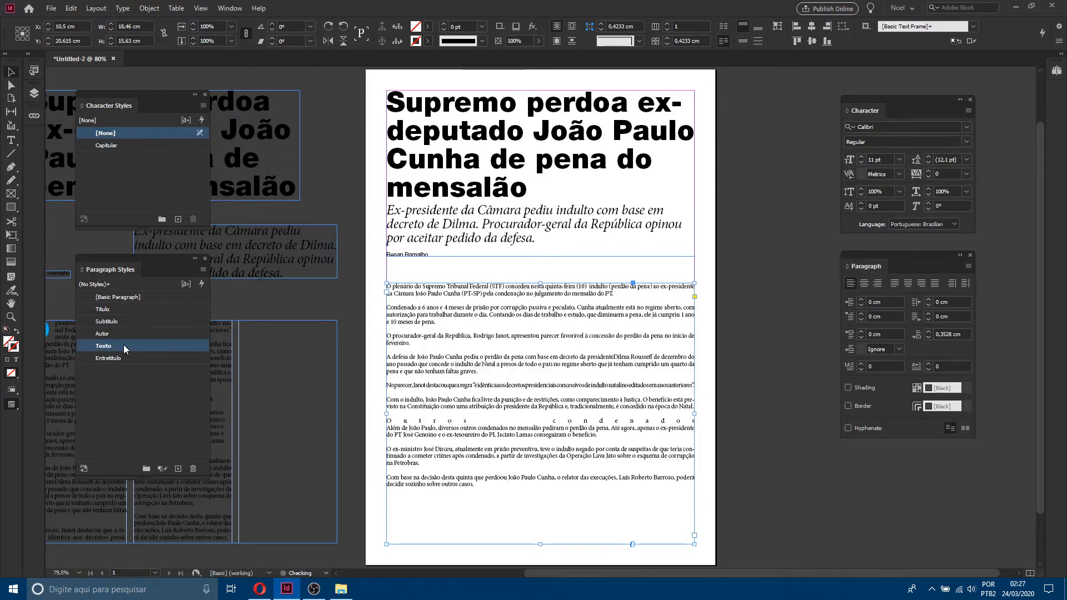
Step: Apply the Entretítulo paragraph style to the 'Outros condenados' subheading in the body text
double_click(481, 422)
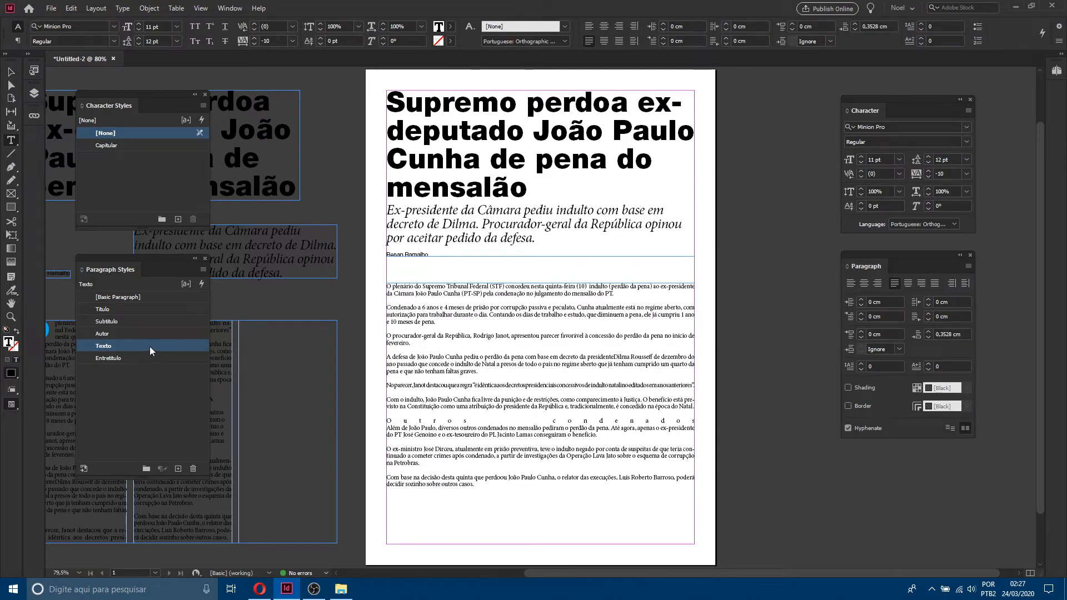
left_click(115, 358)
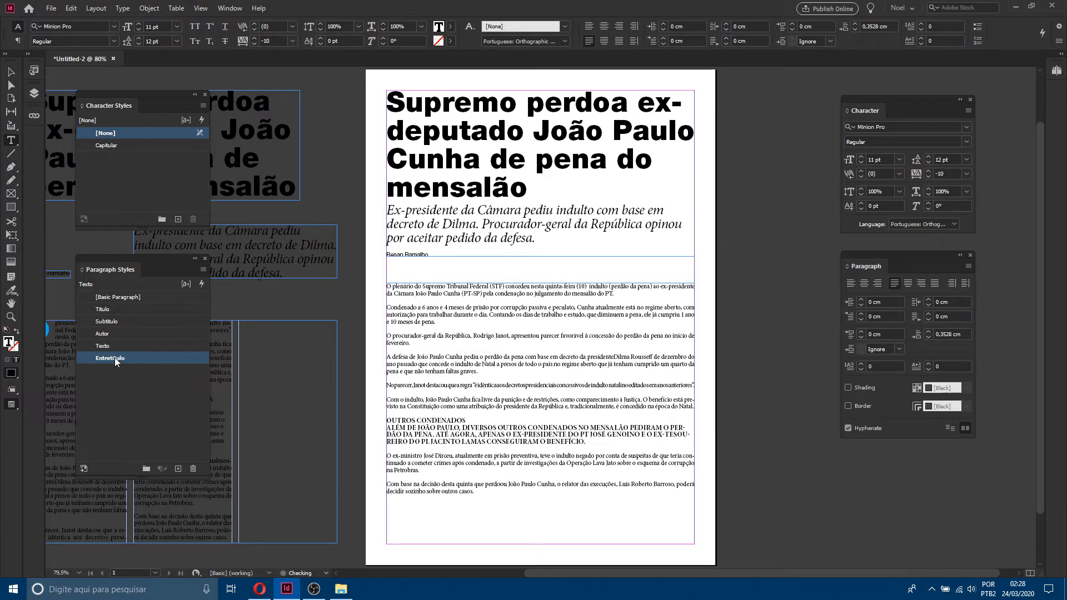
Step: Break the subheading into its own paragraph and reapply the Texto style to the paragraph below it
left_click(465, 421)
key("Return")
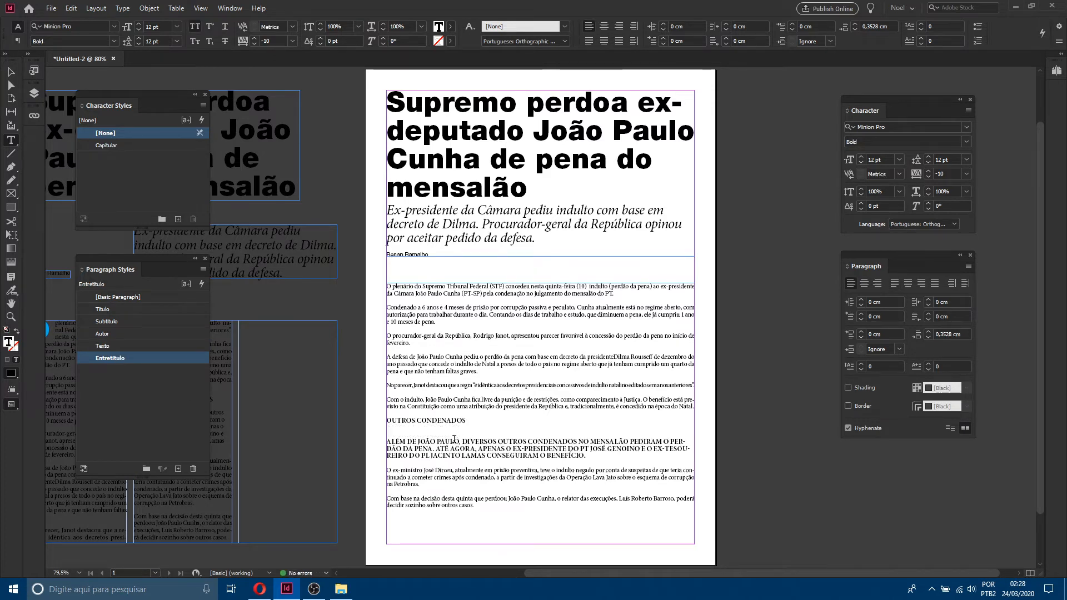
left_click(454, 440)
left_click(118, 346)
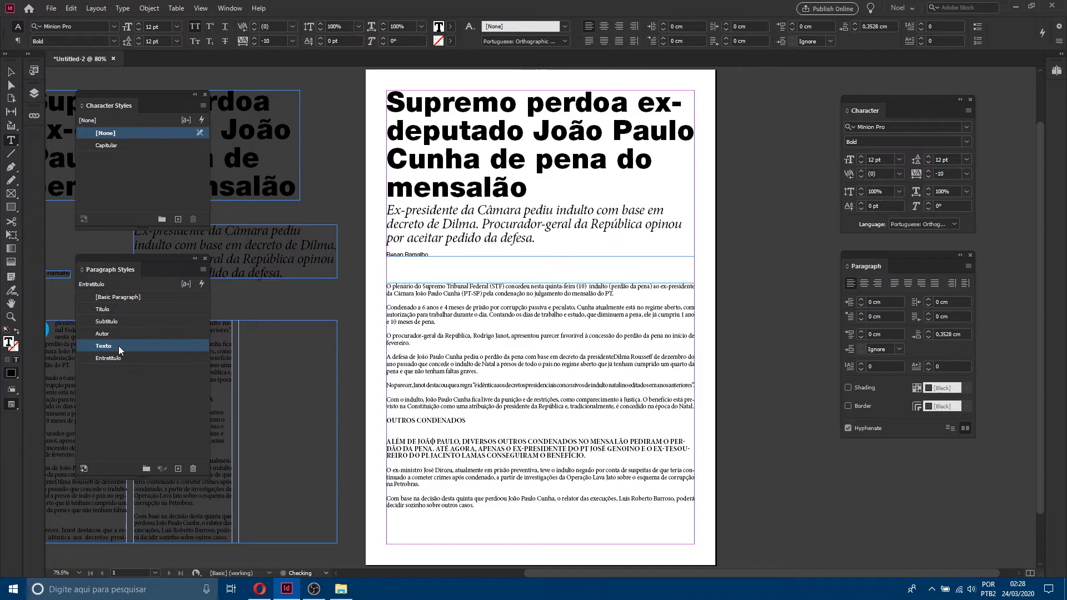
Step: Delete the headline, deck, byline and body text frames from the page
left_click(10, 72)
left_click(524, 286)
left_click_drag(733, 137, 443, 426)
key("Delete")
Step: Move the reference article frames from the pasteboard onto the page and reset all their text to Basic Paragraph
left_click_drag(359, 121, 165, 426)
left_click_drag(216, 514, 574, 495)
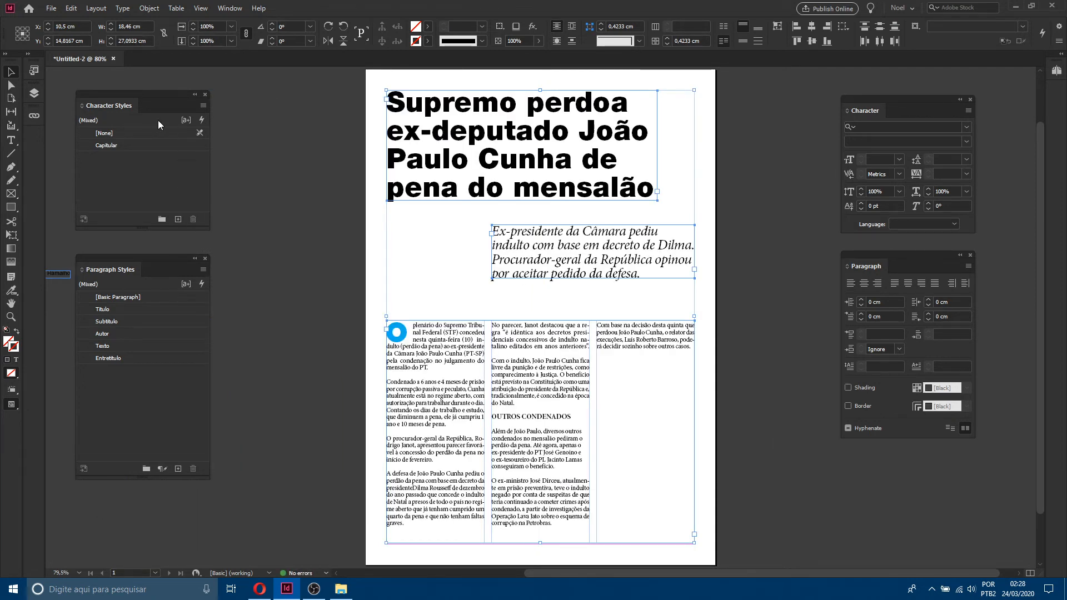
left_click(140, 299)
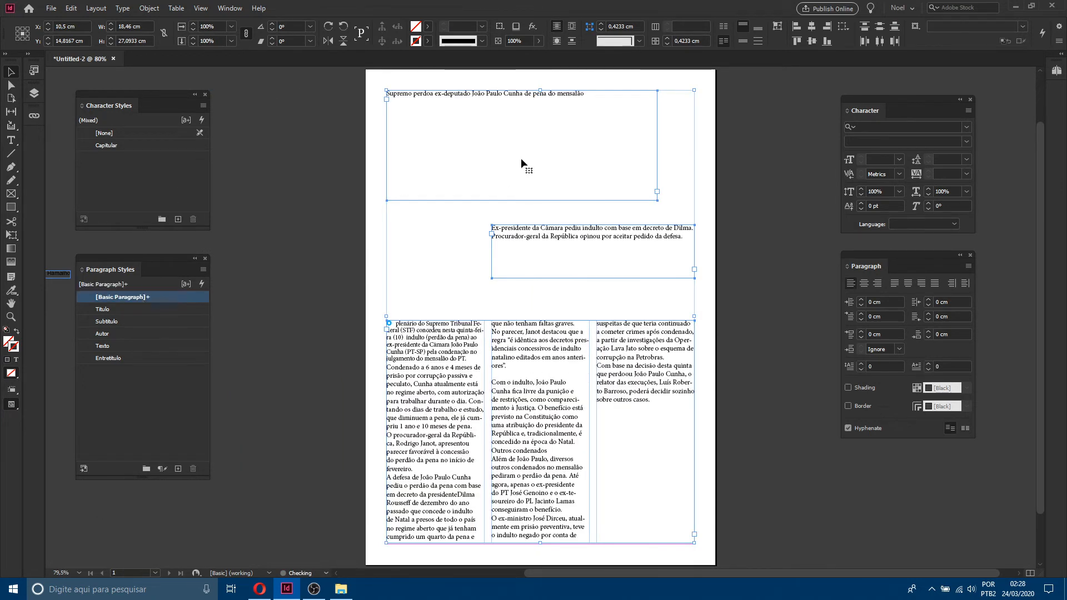
Step: Apply the Título style to the headline frame and the Subtítulo style to the deck frame
left_click(357, 175)
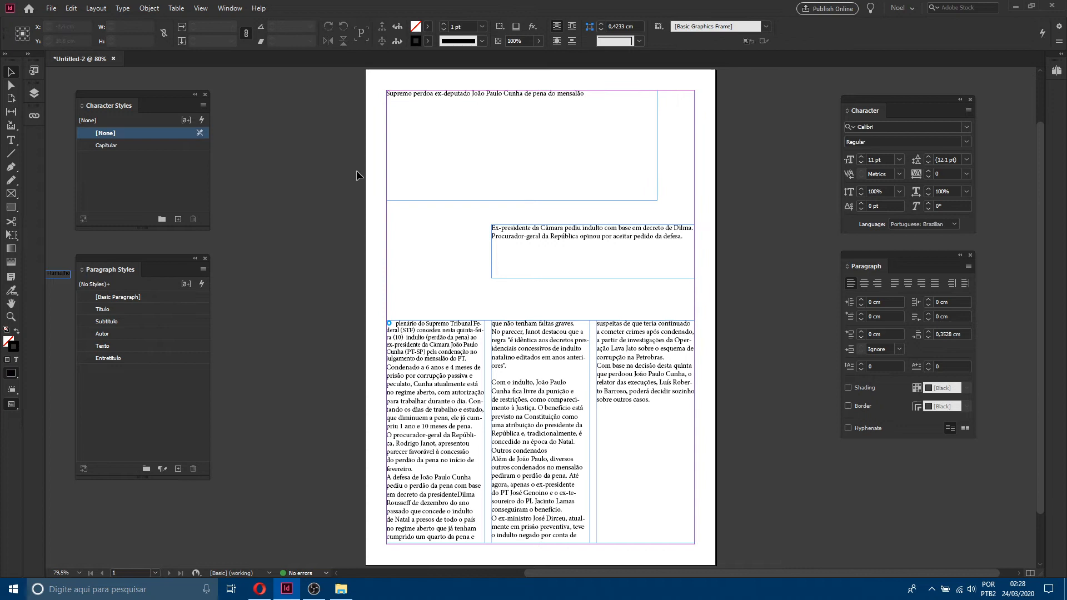
left_click(555, 199)
left_click(126, 311)
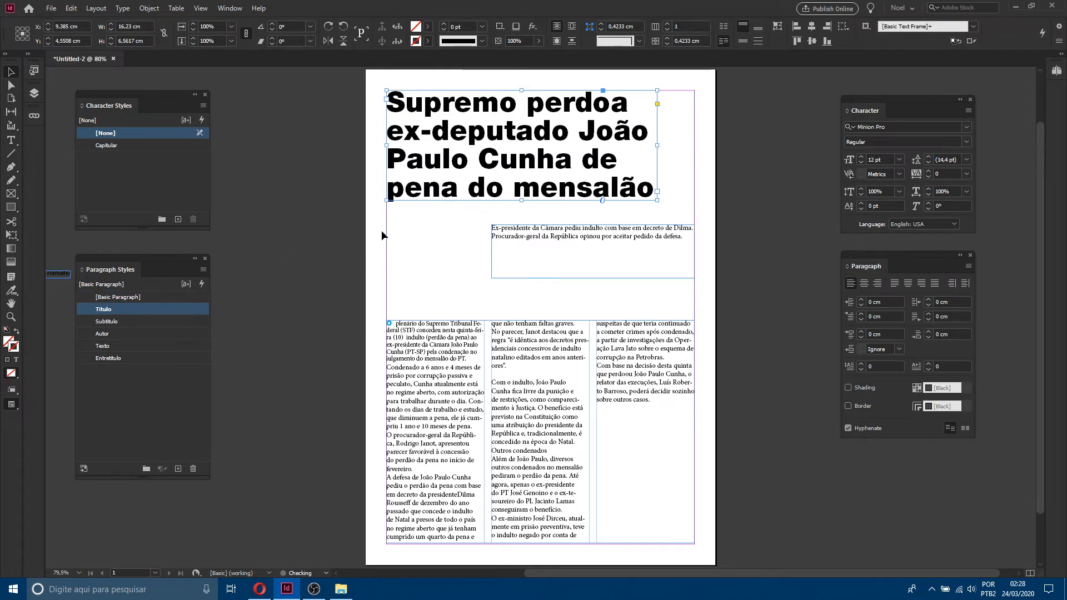
left_click(522, 254)
left_click(121, 321)
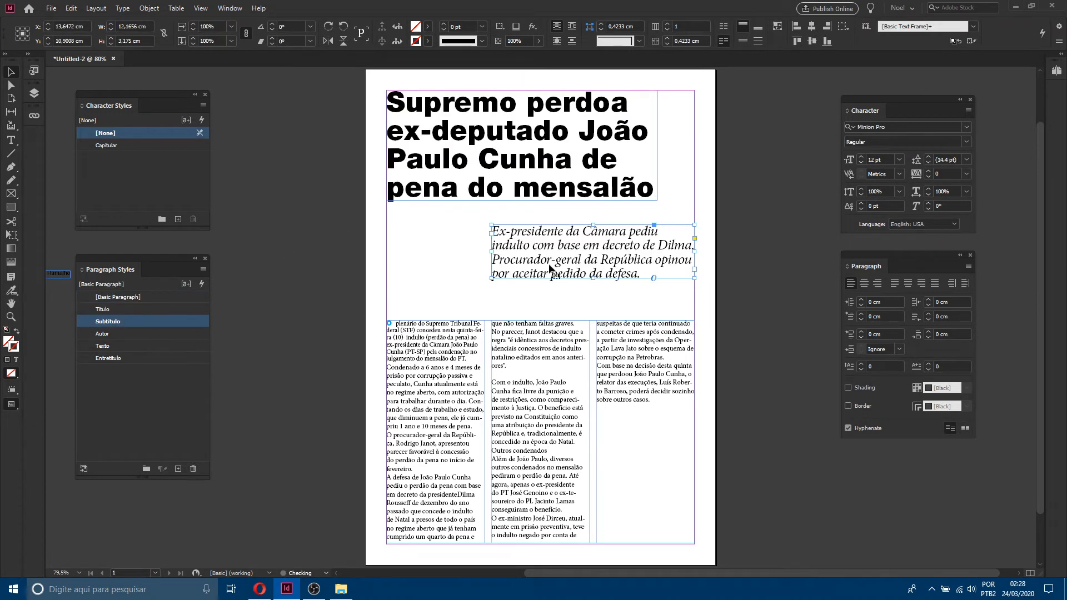
Step: Select the byline frame and apply the Autor paragraph style to it
left_click_drag(353, 270, 464, 315)
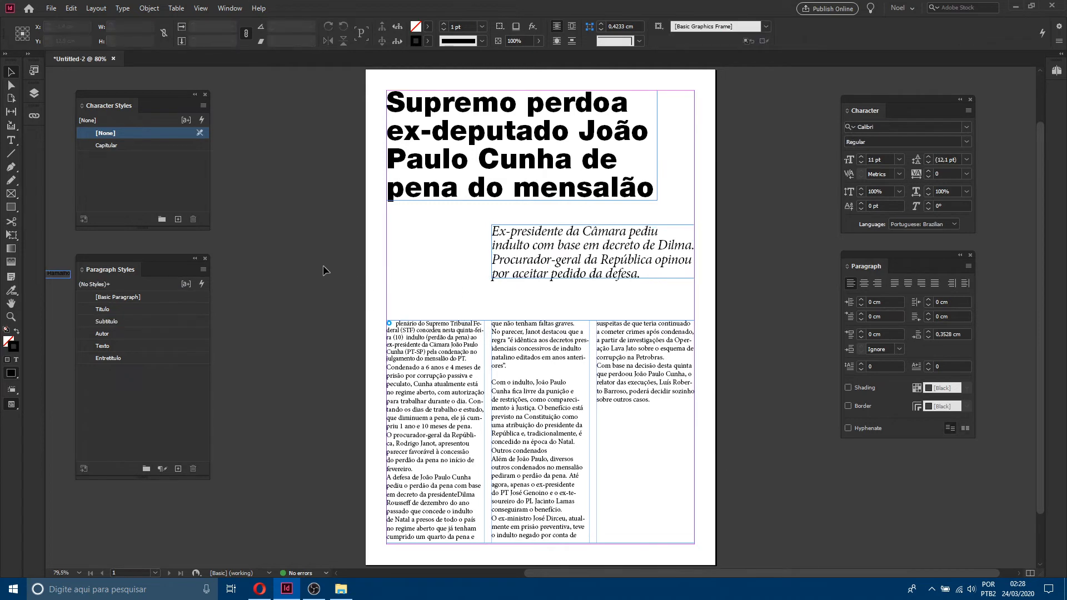
left_click_drag(61, 273, 418, 303)
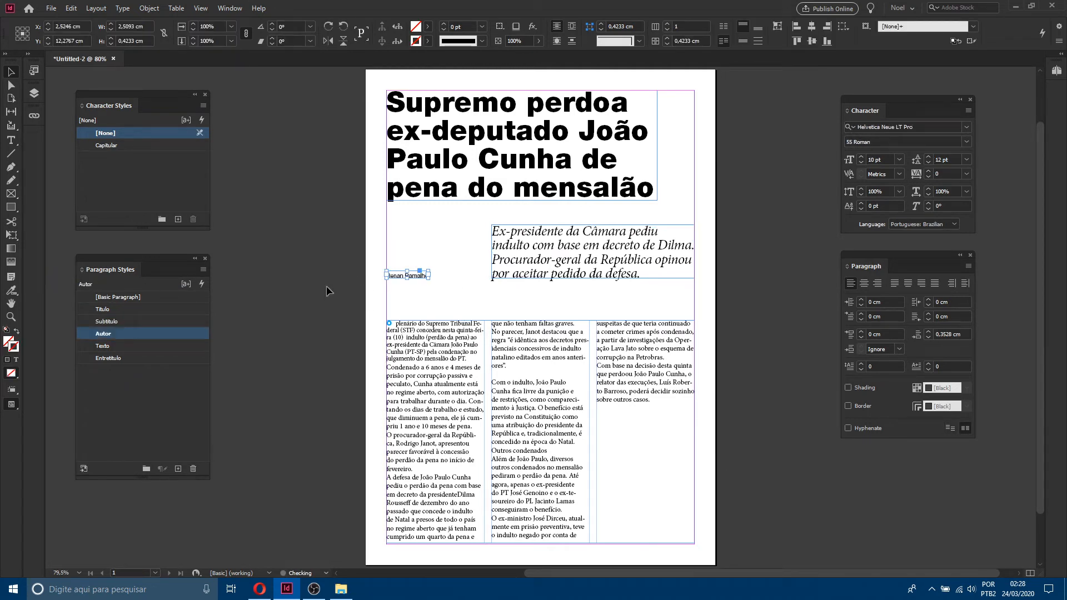
left_click(135, 297)
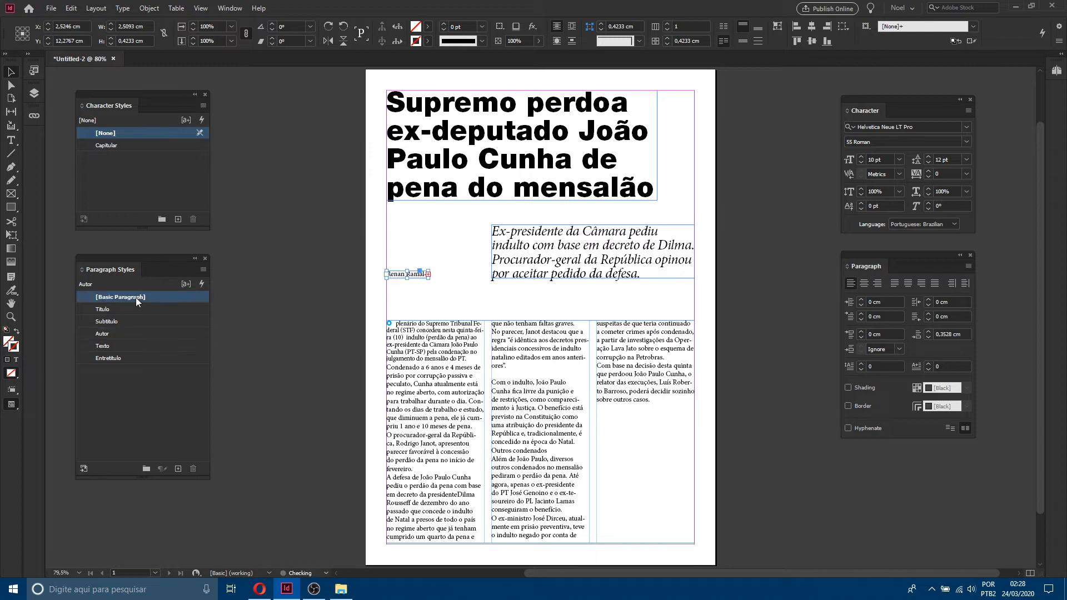
left_click(120, 334)
Step: Apply the Texto style to the three-column body frame and shorten the frame to about 9.6 cm tall
left_click_drag(321, 317, 711, 471)
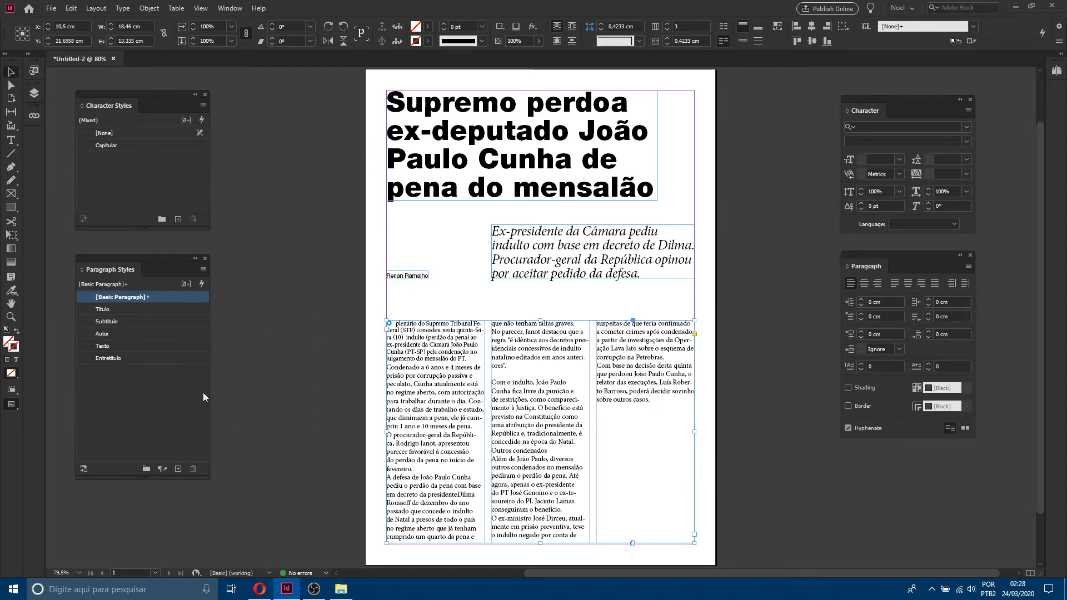
left_click(102, 345)
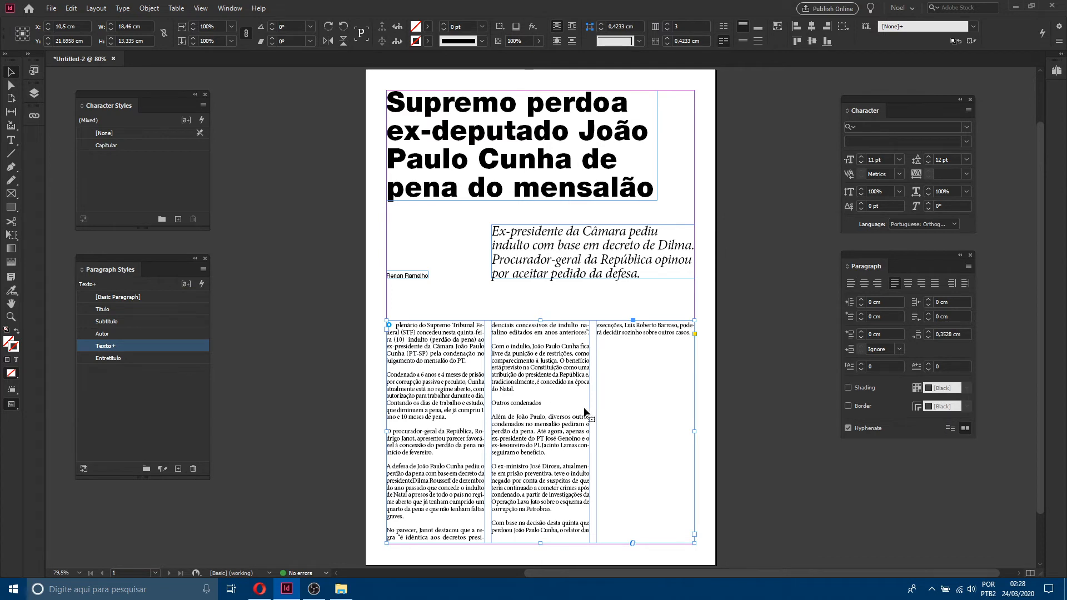
left_click_drag(542, 544, 539, 480)
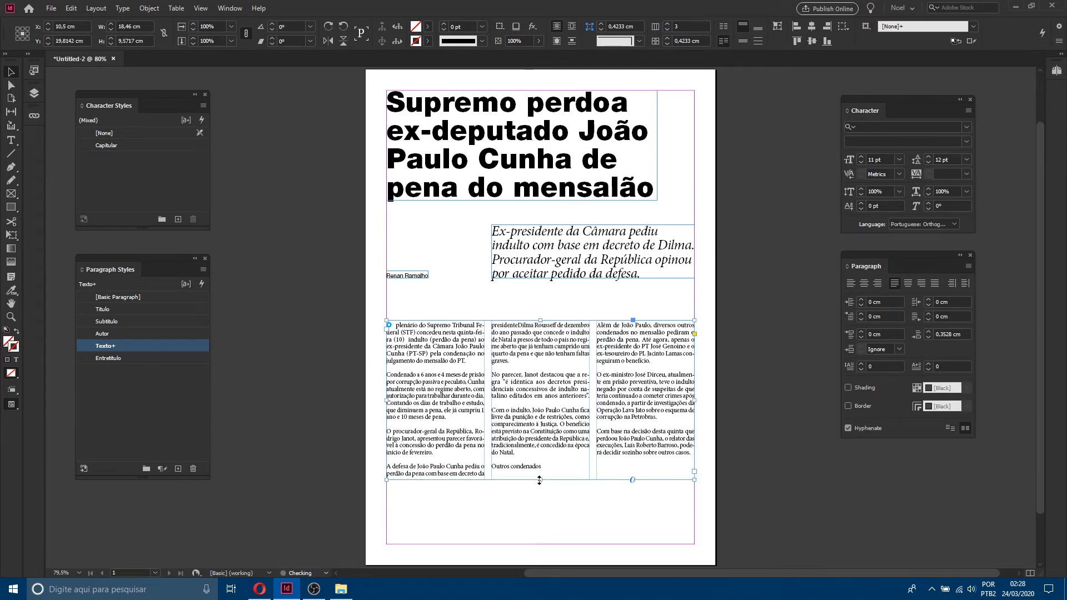
Step: Apply the Entretítulo style to the 'Outros condenados' subheading and extend the body frame to about 11.9 cm tall
double_click(540, 467)
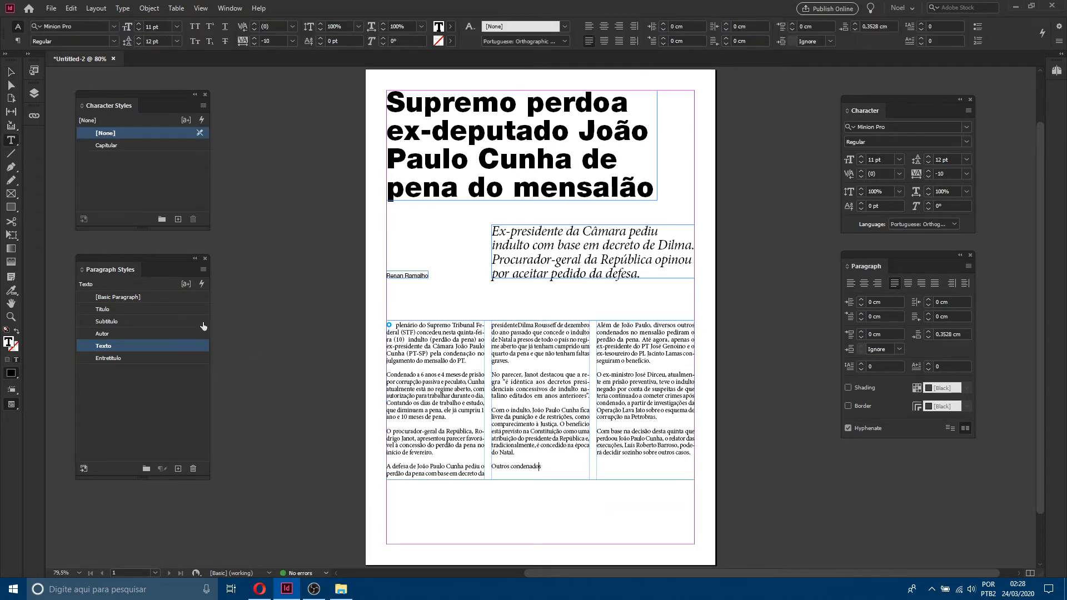
left_click(119, 358)
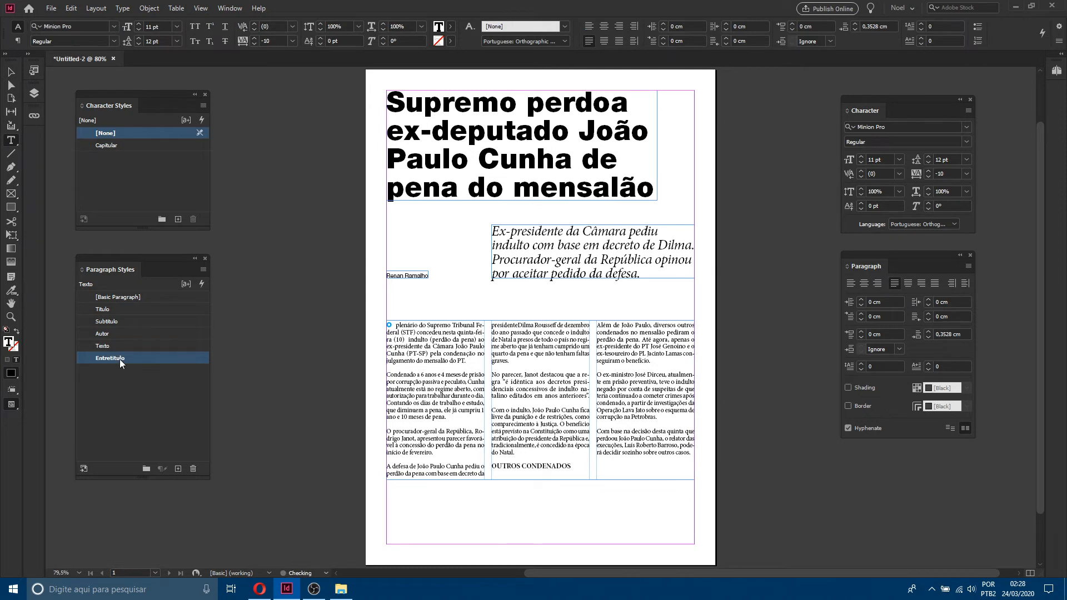
left_click(11, 71)
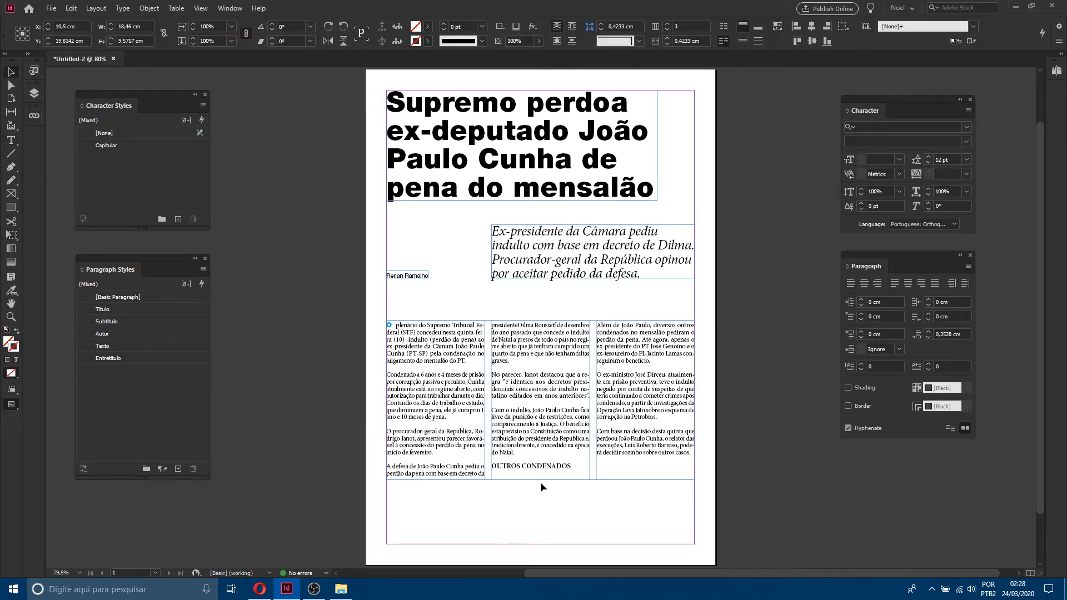
left_click_drag(537, 478, 538, 519)
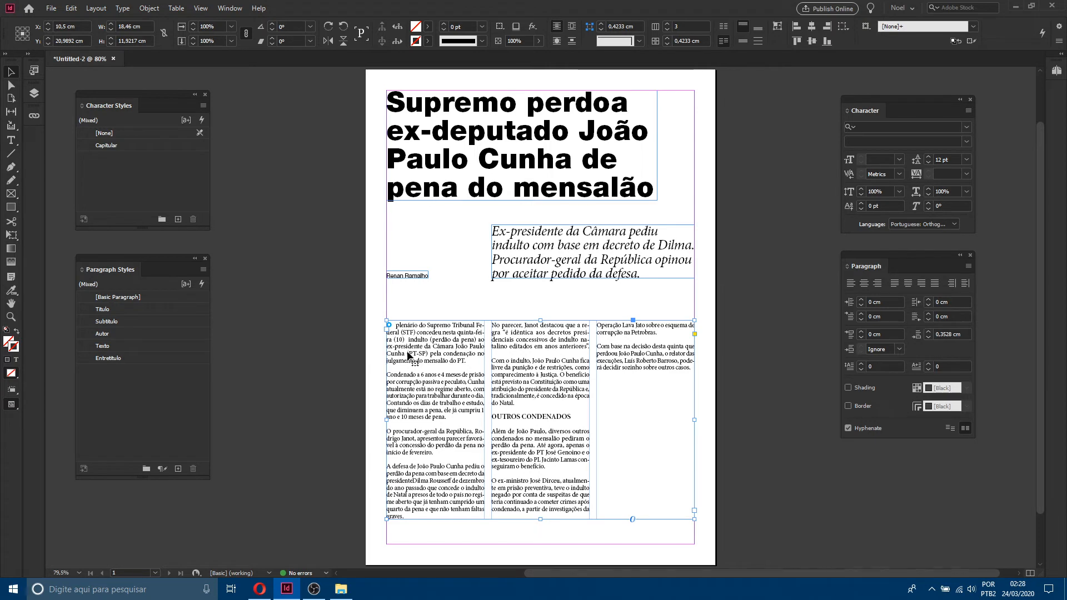
Step: With the cursor in the first body paragraph, create a new paragraph style named Inicio based on Texto
key("z")
left_click_drag(367, 313, 614, 476)
left_click(12, 73)
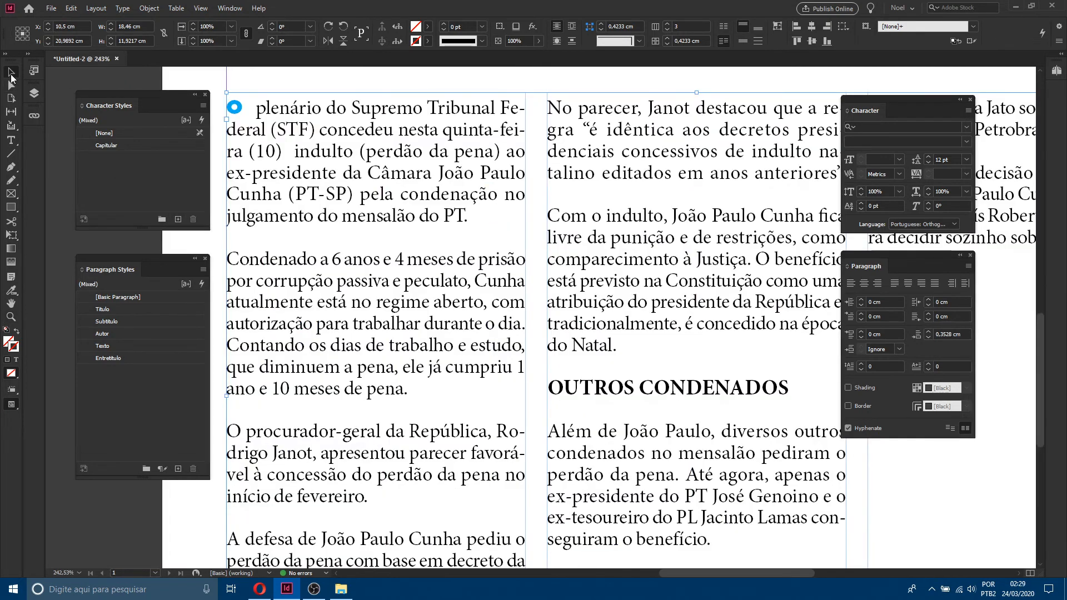
left_click_drag(667, 575, 655, 575)
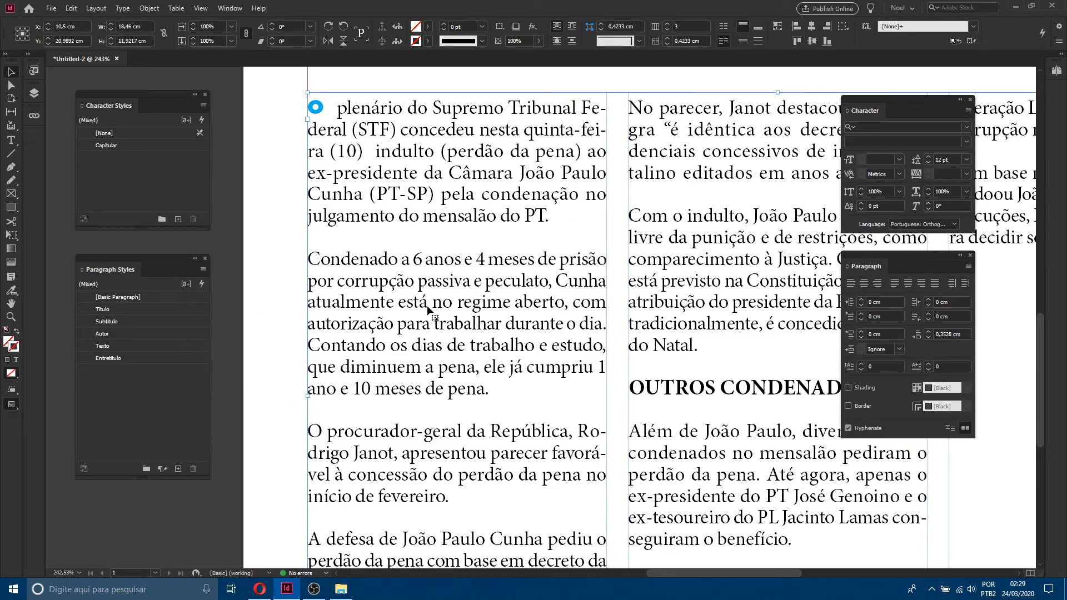
left_click(10, 140)
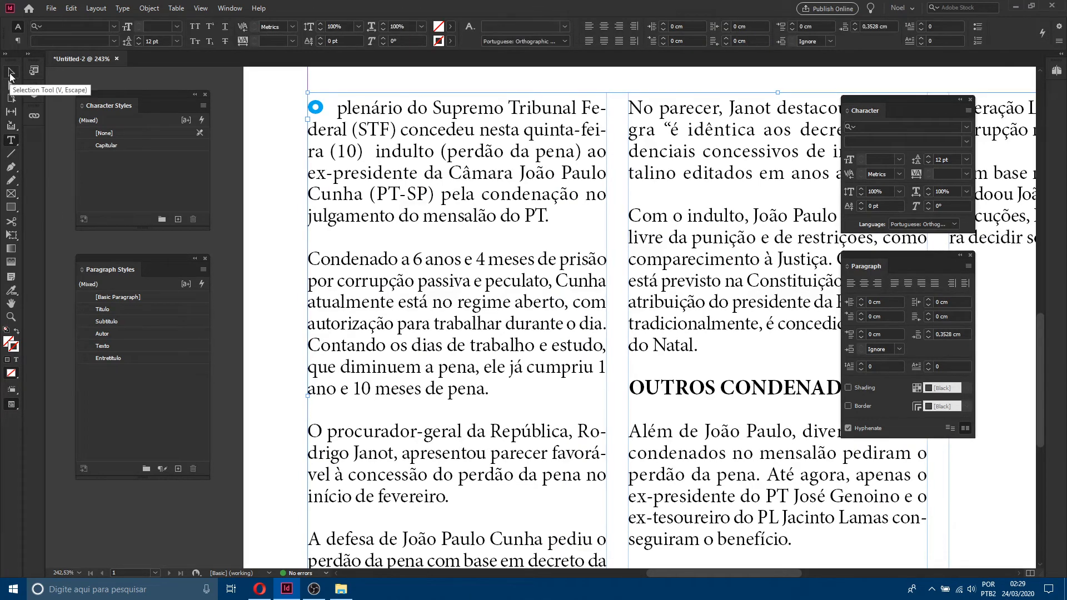
left_click(488, 174)
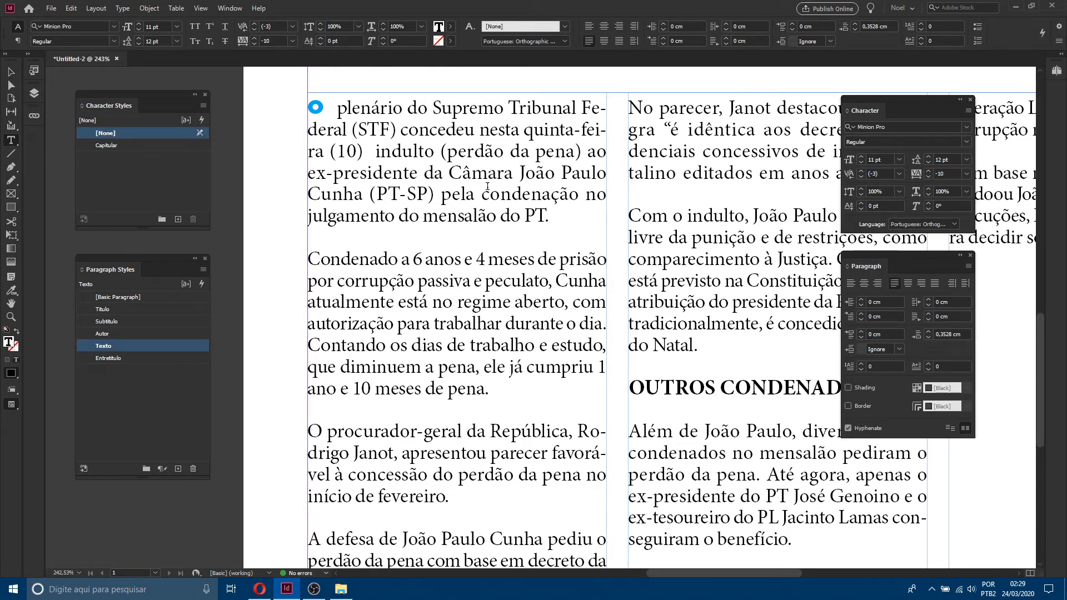
left_click(203, 269)
left_click(272, 272)
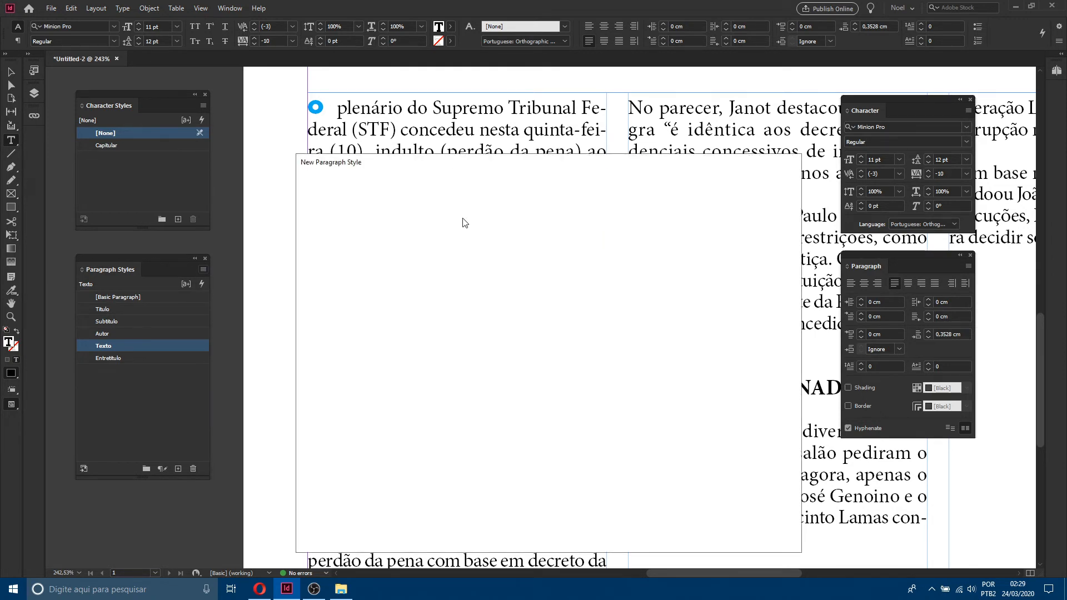
type("Inicio")
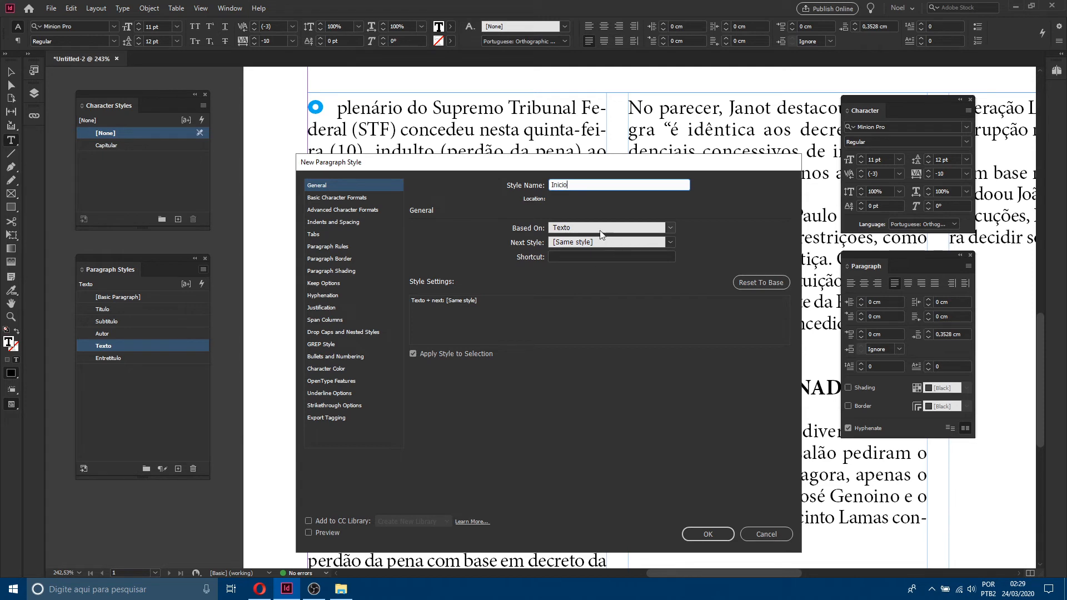
left_click(668, 227)
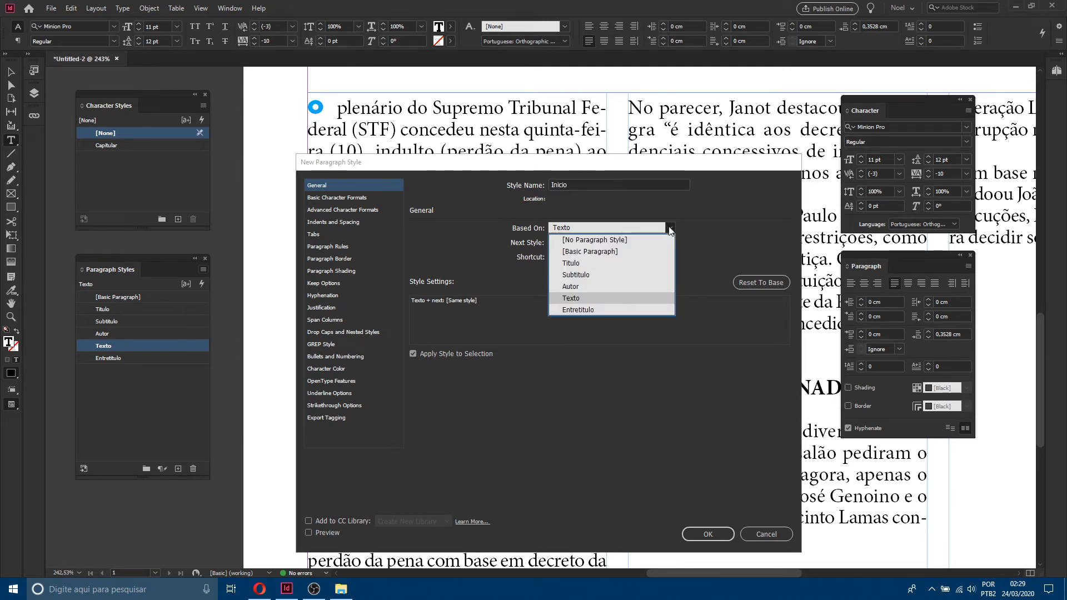
left_click(574, 301)
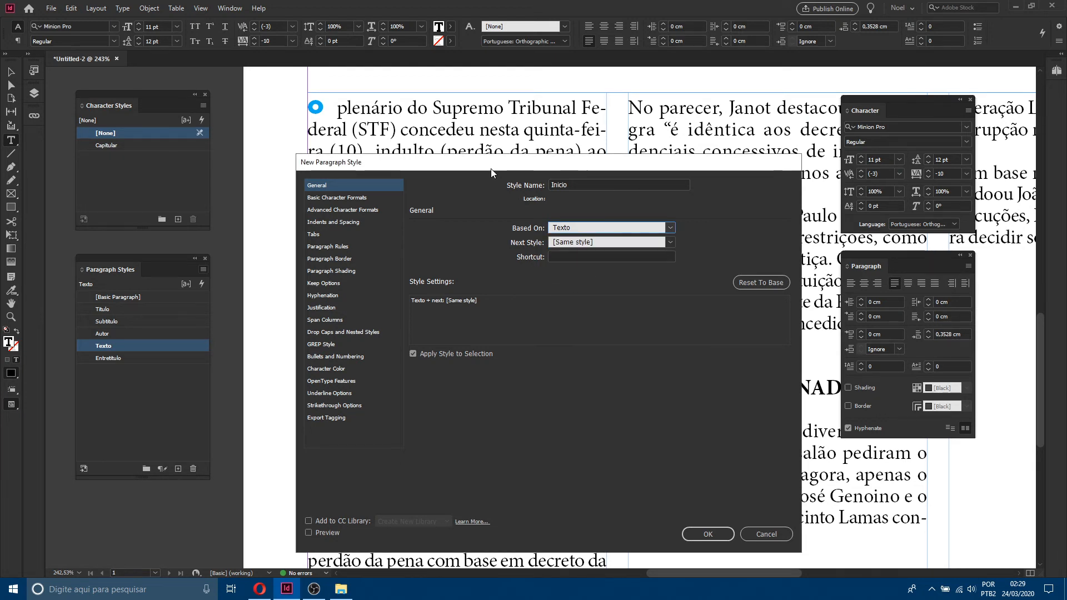
Step: Assign the Capitular character style to the Inicio style's drop cap
left_click_drag(491, 168, 725, 83)
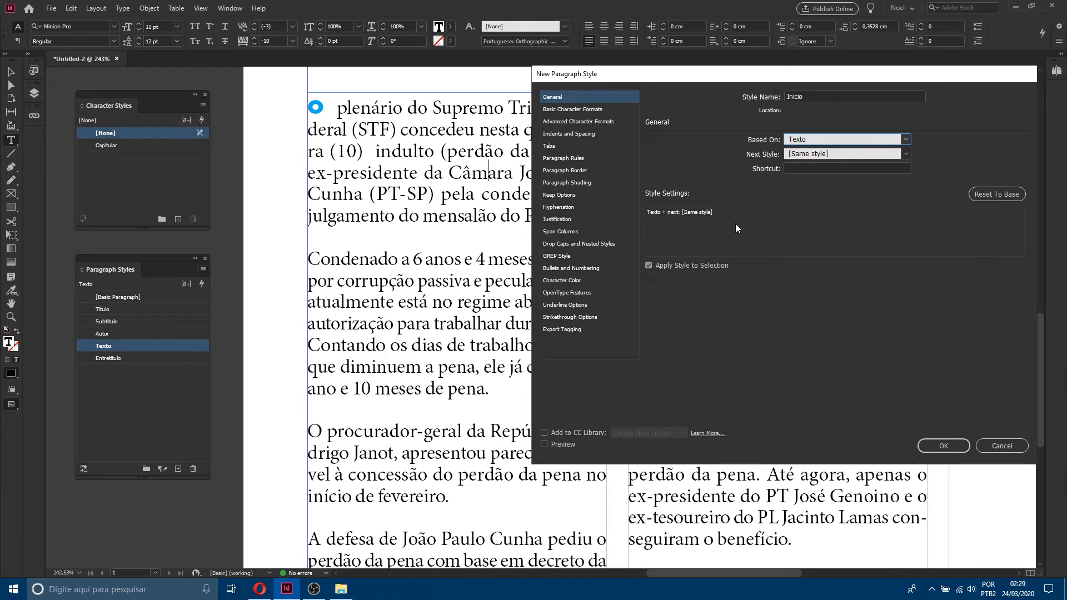
left_click(577, 245)
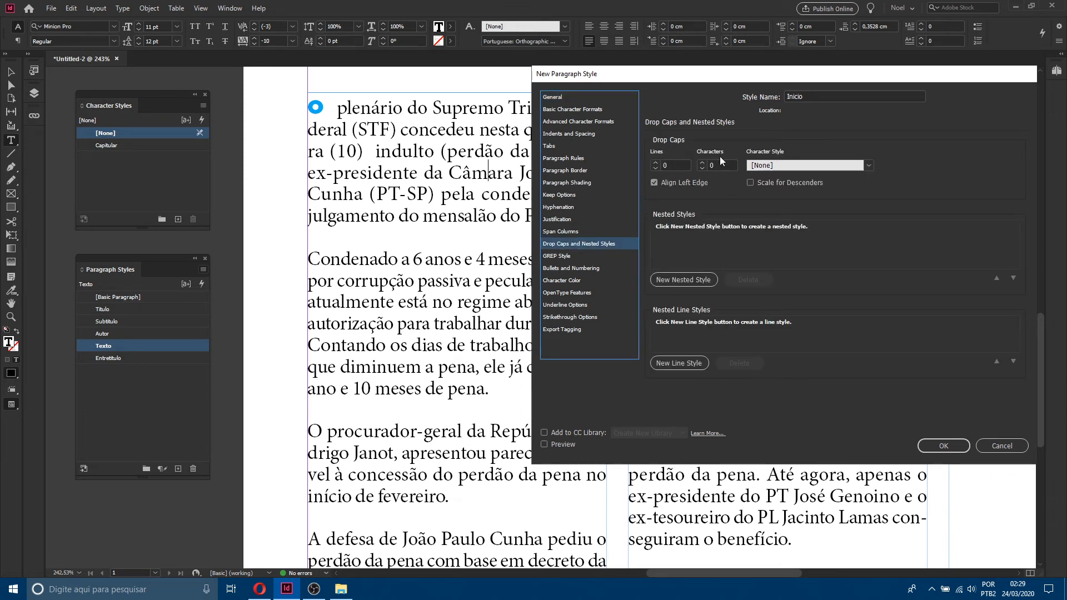
left_click_drag(758, 82, 662, 53)
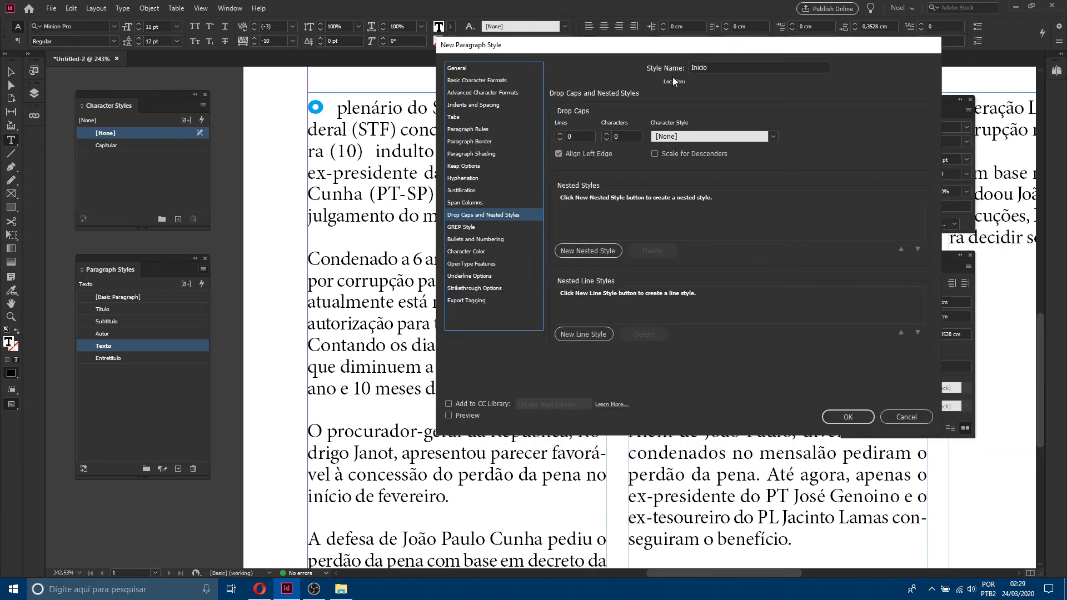
left_click(666, 138)
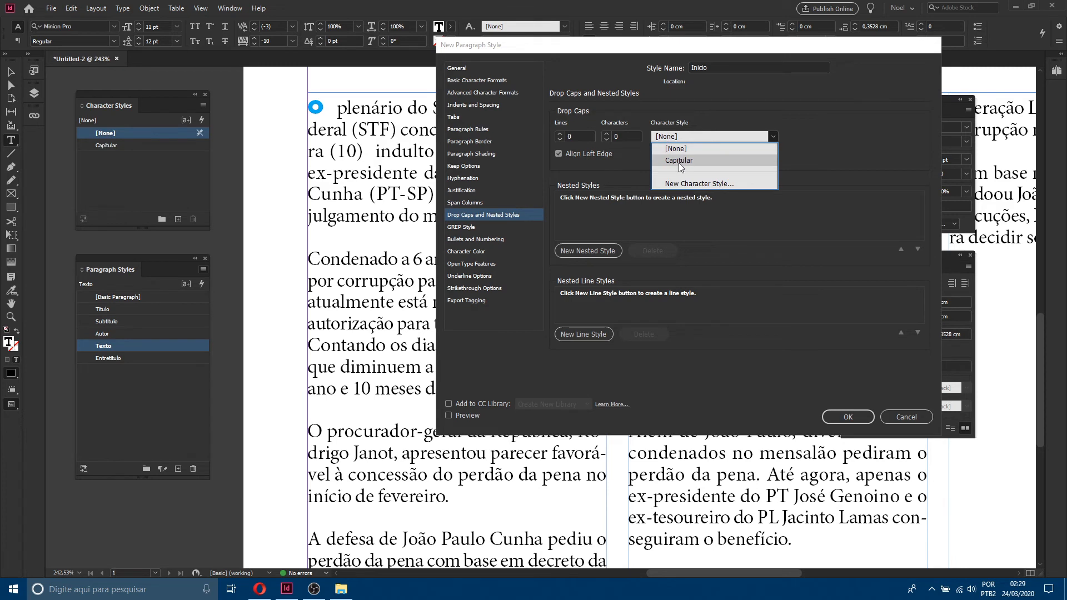
left_click(679, 161)
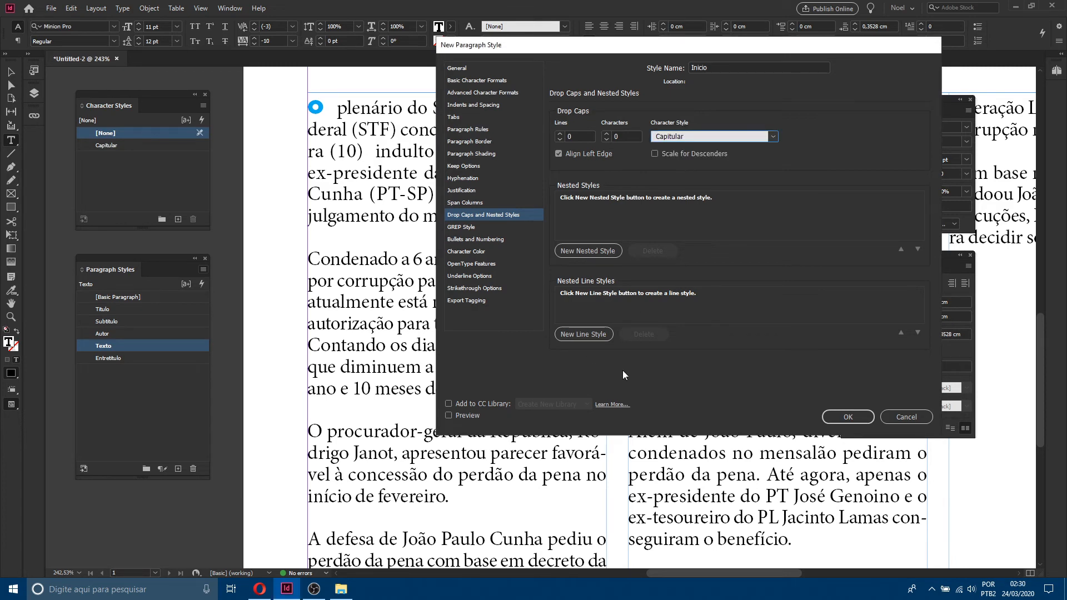
Step: Set the drop cap to 3 lines and 1 character with preview on, and confirm the new style
left_click(466, 416)
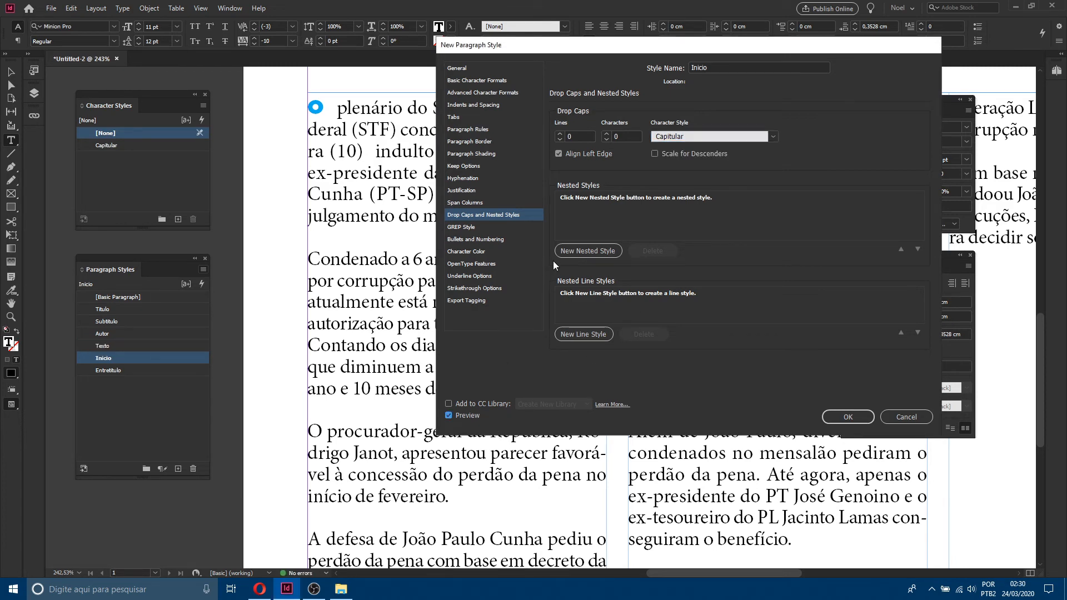
double_click(559, 133)
left_click(559, 134)
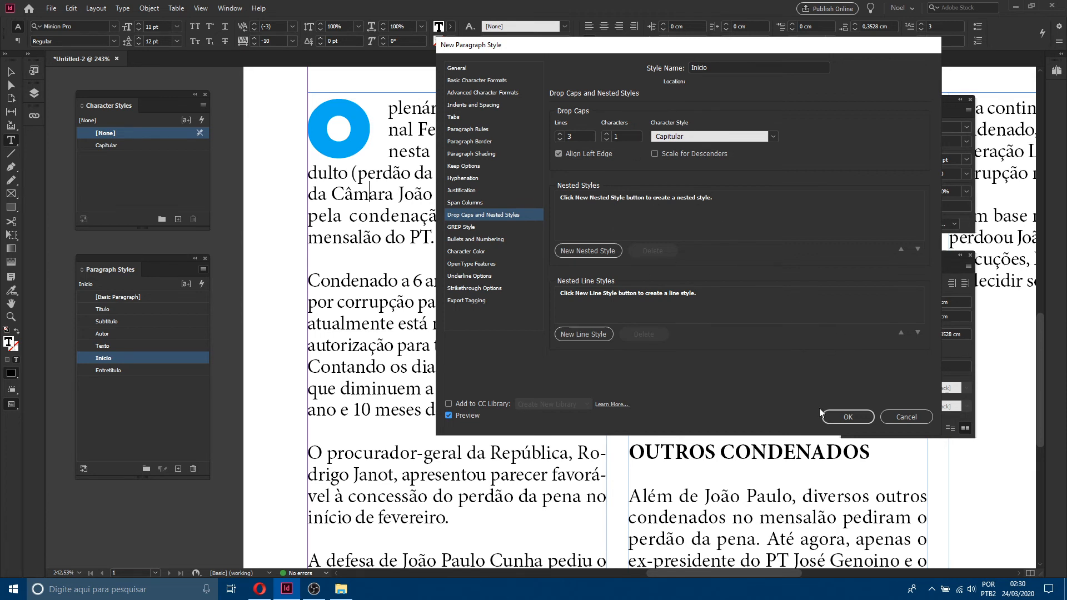
left_click(685, 157)
left_click(679, 157)
left_click(655, 155)
left_click(672, 158)
left_click(661, 156)
left_click(849, 417)
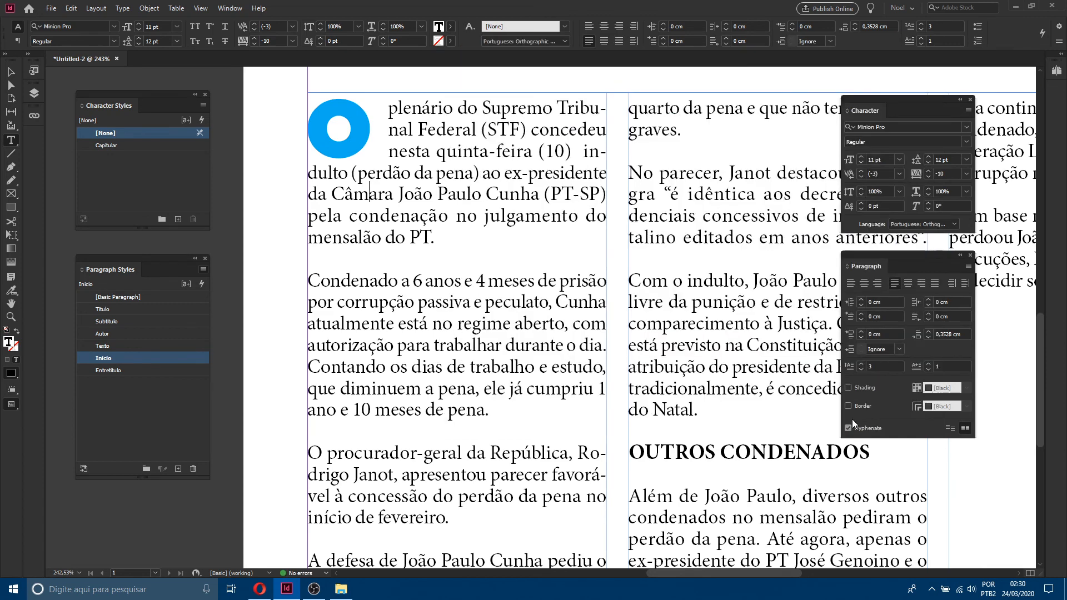
Step: Select all frames on the fitted page and reset their text to the Basic Paragraph style
left_click(10, 72)
key("ctrl+0")
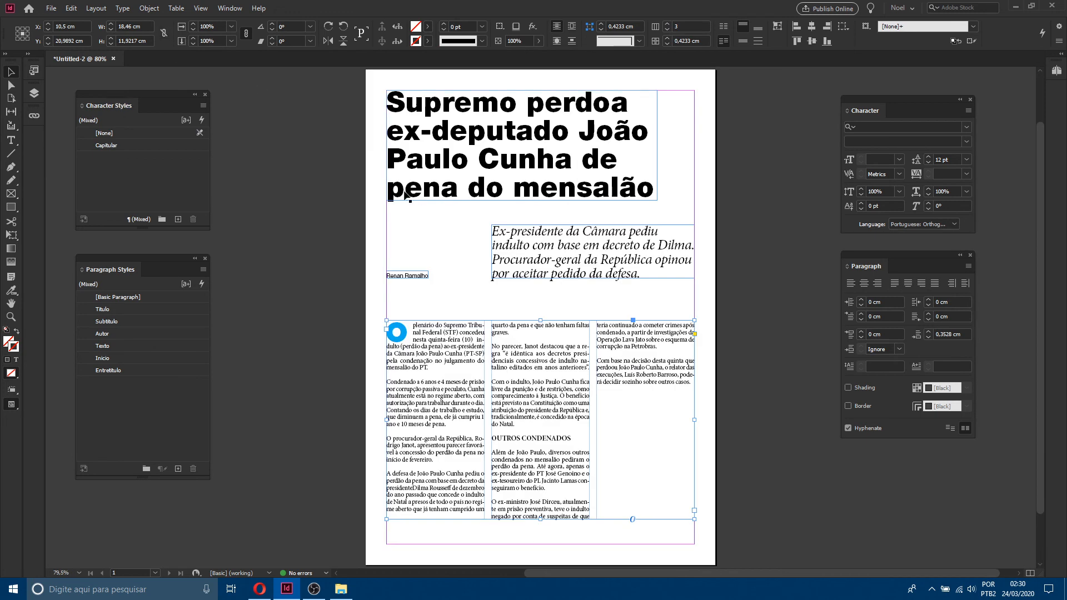
key("ctrl+a")
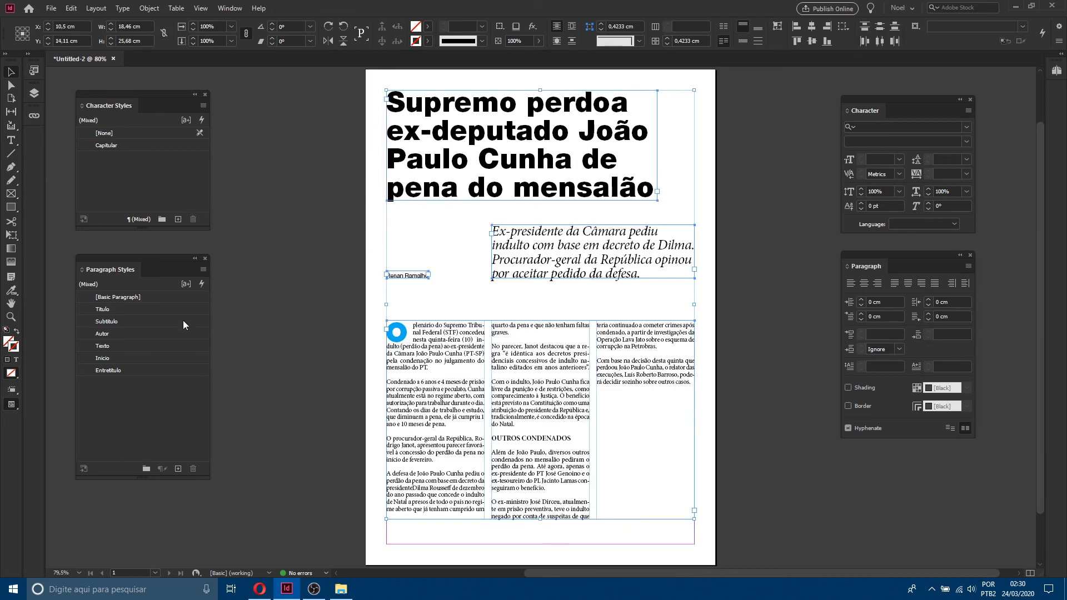
left_click(162, 293)
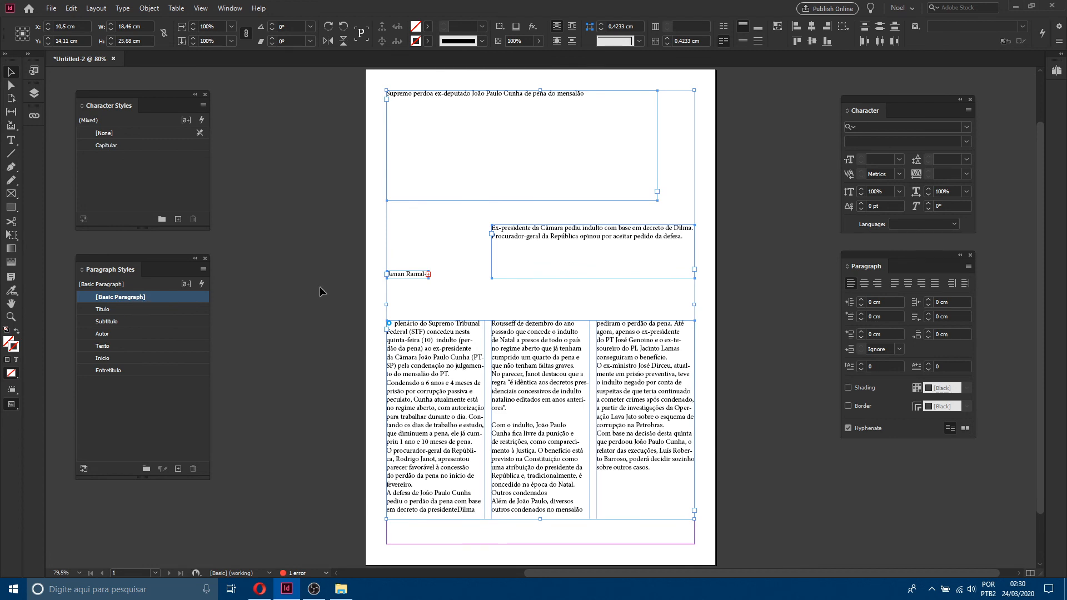
Step: Apply the Título paragraph style to the headline frame
left_click(323, 246)
left_click(550, 149)
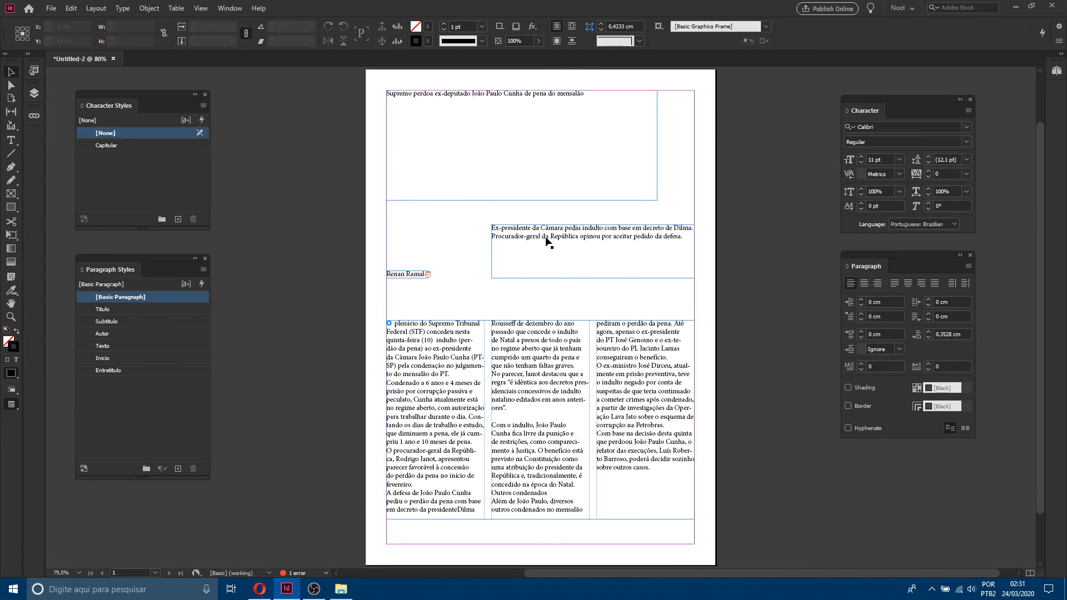
left_click(145, 311)
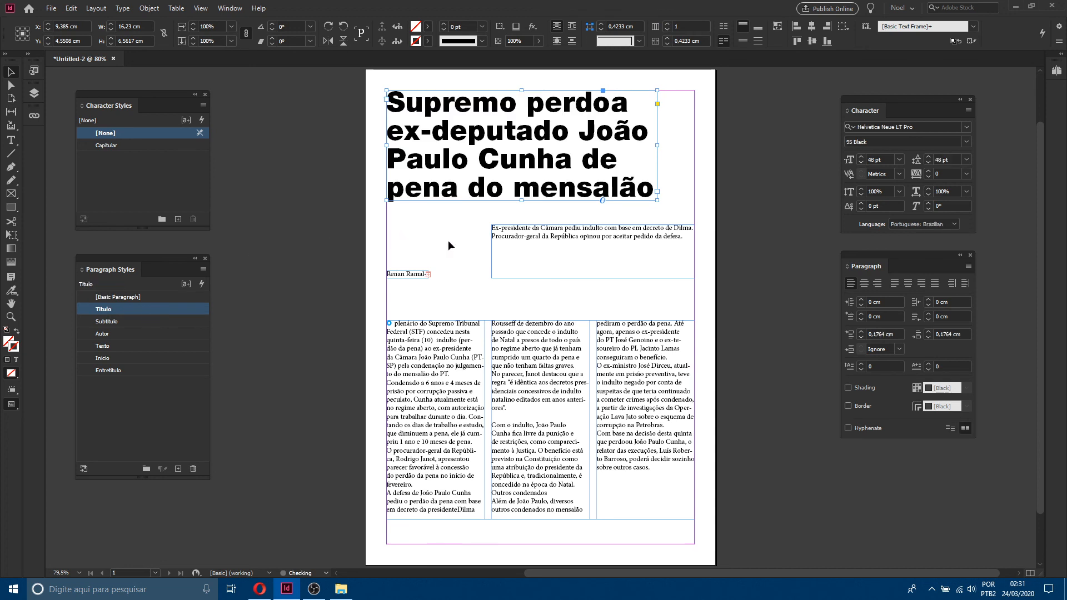
Step: Apply the Subtítulo style to the subtitle frame and the Autor style to the byline frame
left_click_drag(476, 233, 591, 253)
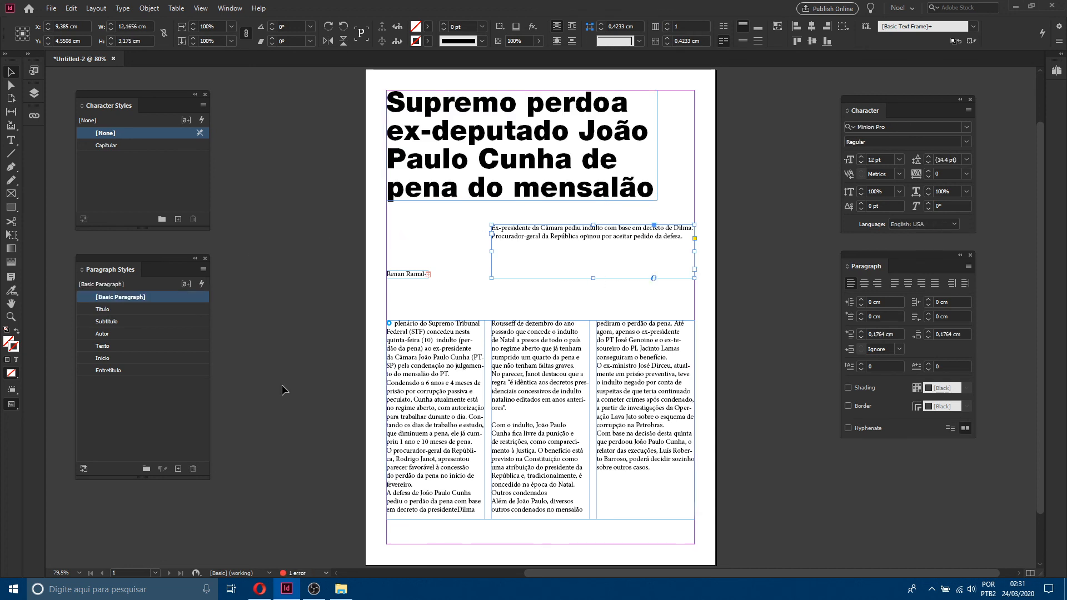
left_click(119, 322)
left_click_drag(343, 248, 465, 289)
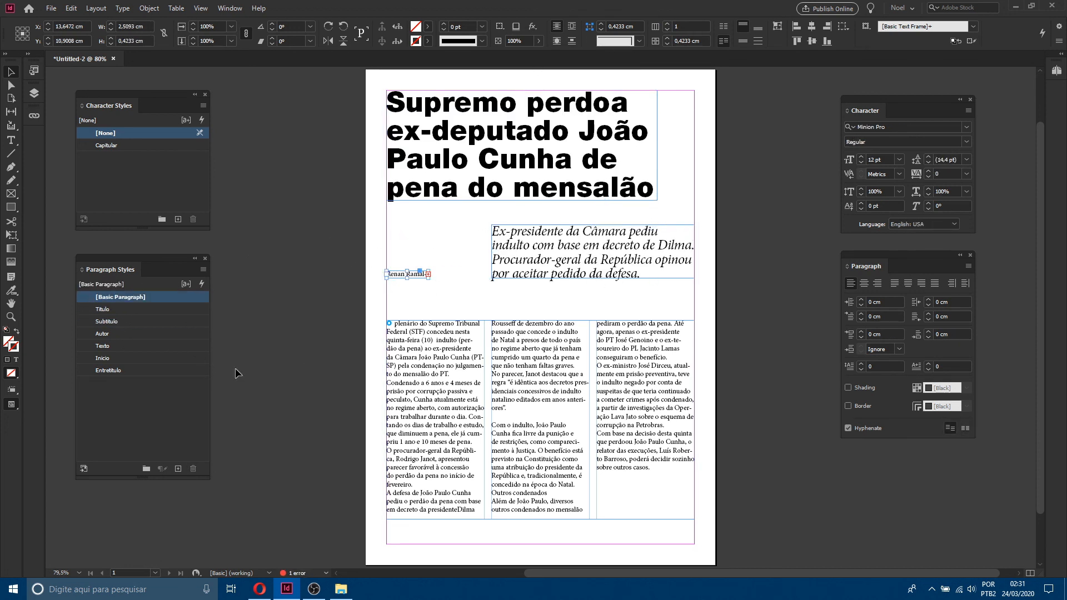
left_click(129, 333)
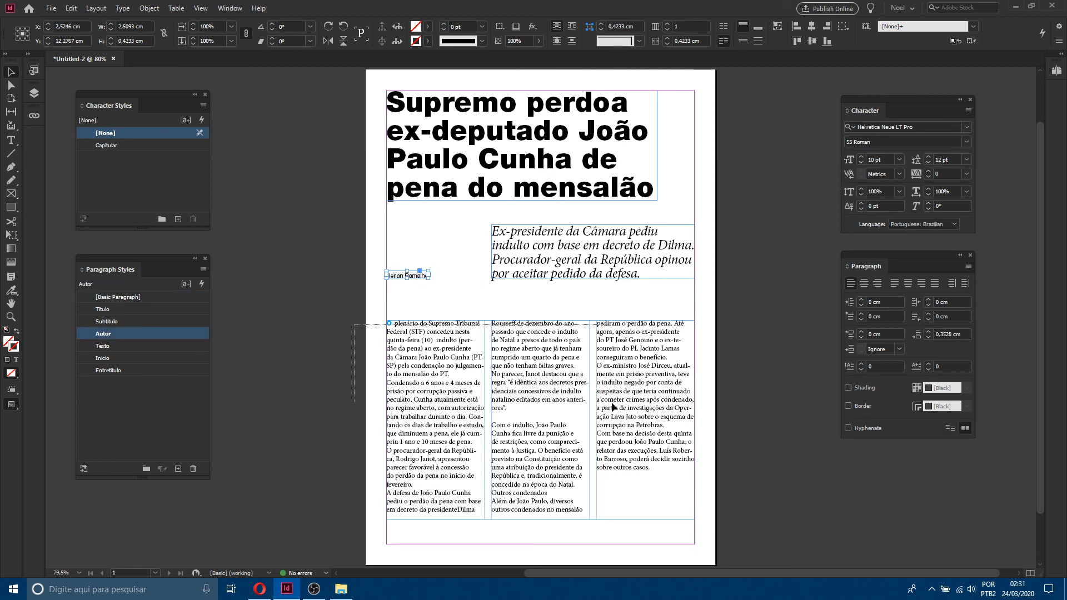
Step: Apply the Texto style to the article body frame and the Inicio style to its first paragraph
left_click(613, 407)
left_click(135, 347)
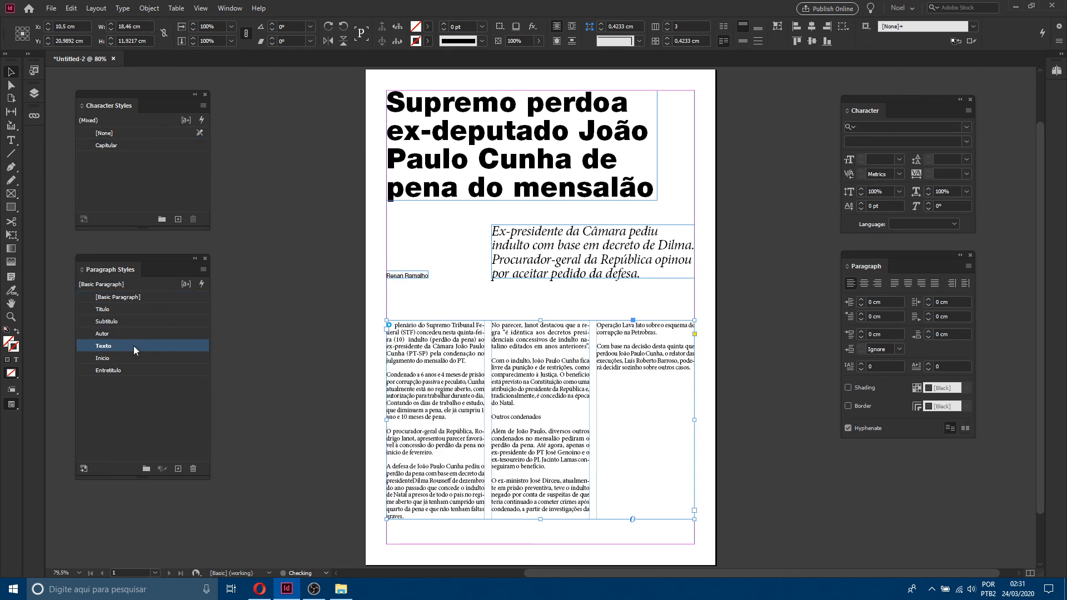
double_click(441, 341)
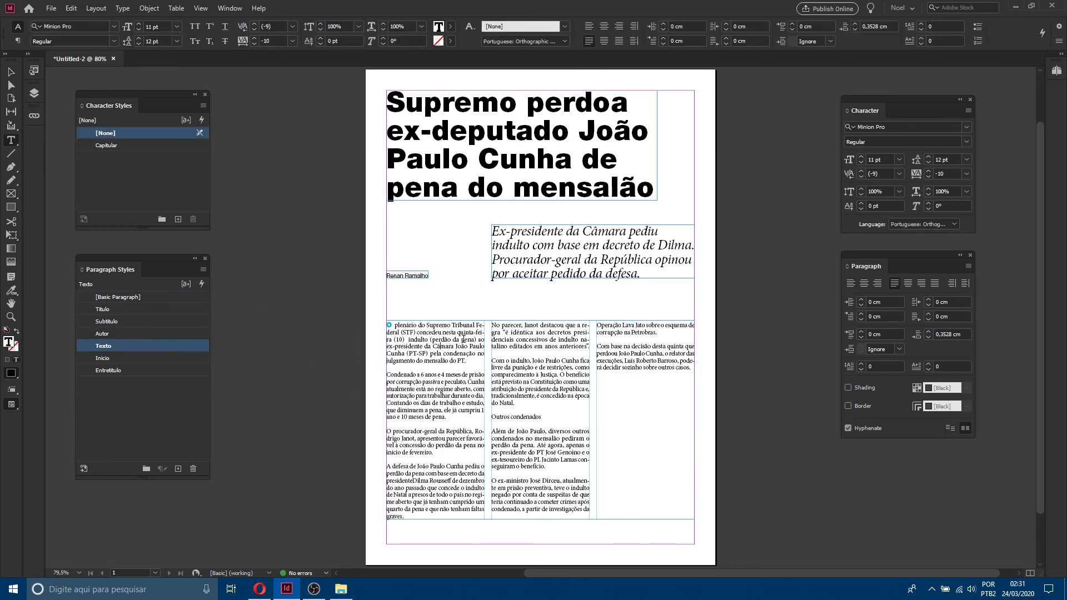
left_click(115, 358)
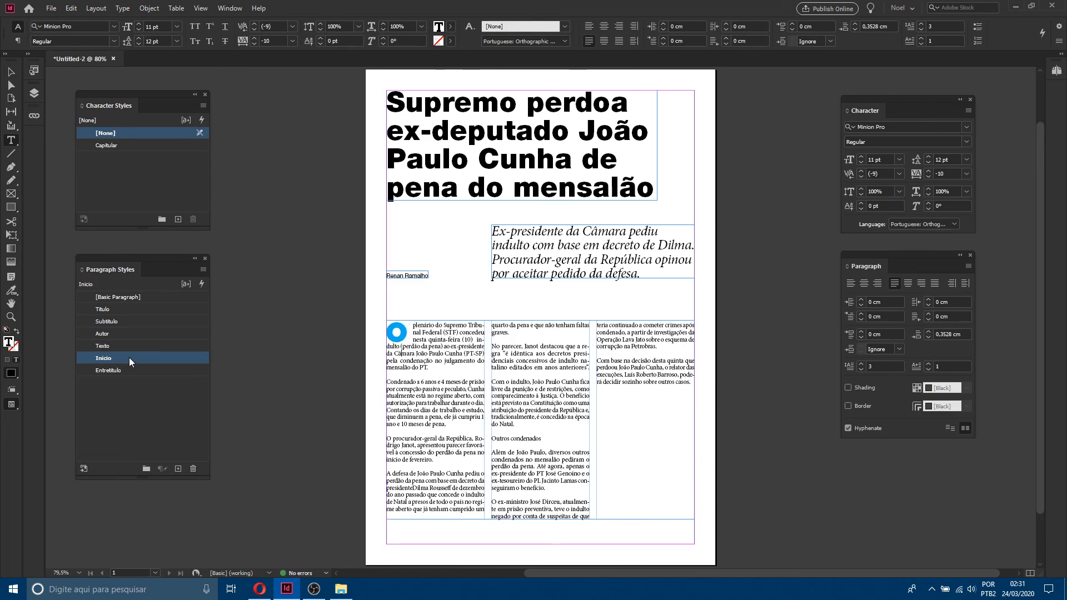
Step: Toggle the first paragraph between the Texto and Inicio styles to compare them, finishing on Inicio
left_click(126, 348)
left_click(125, 356)
left_click(126, 348)
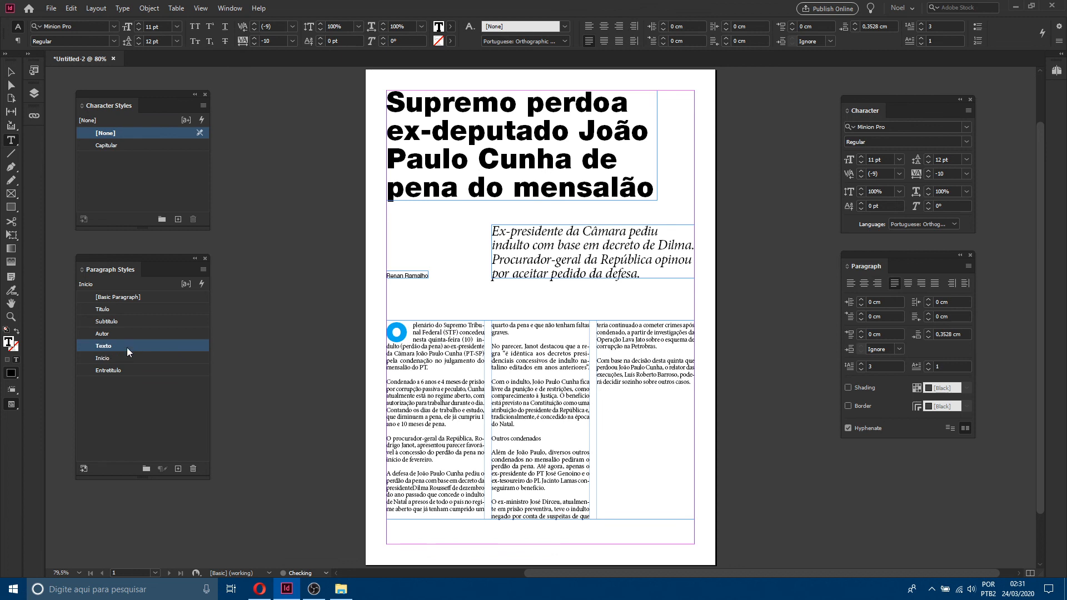
left_click(128, 358)
left_click(131, 349)
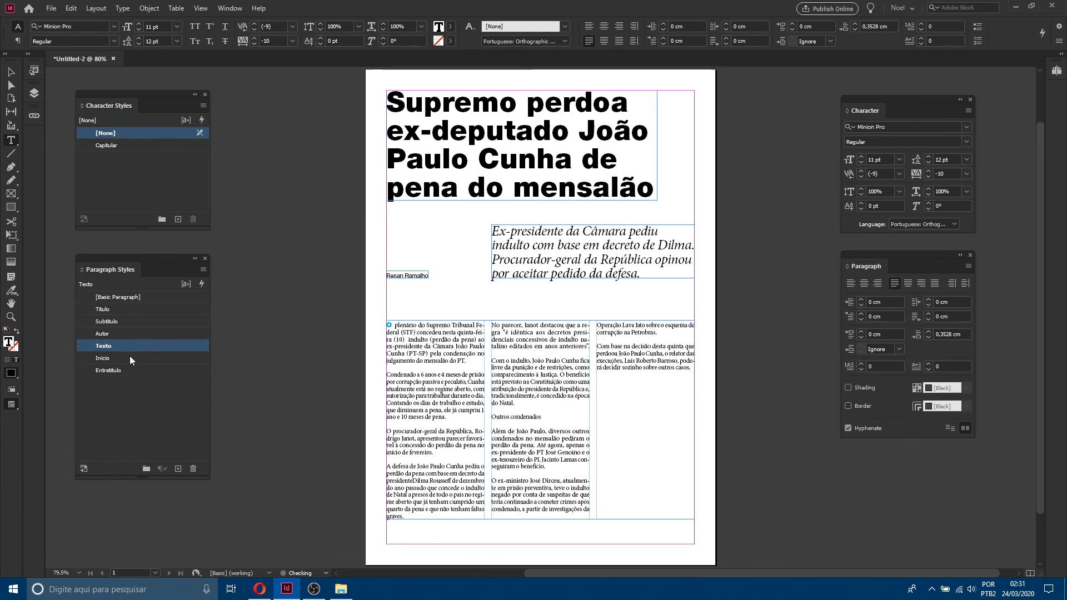
left_click(129, 357)
Step: Shorten the article body frame to about 10.6 cm tall
left_click(11, 71)
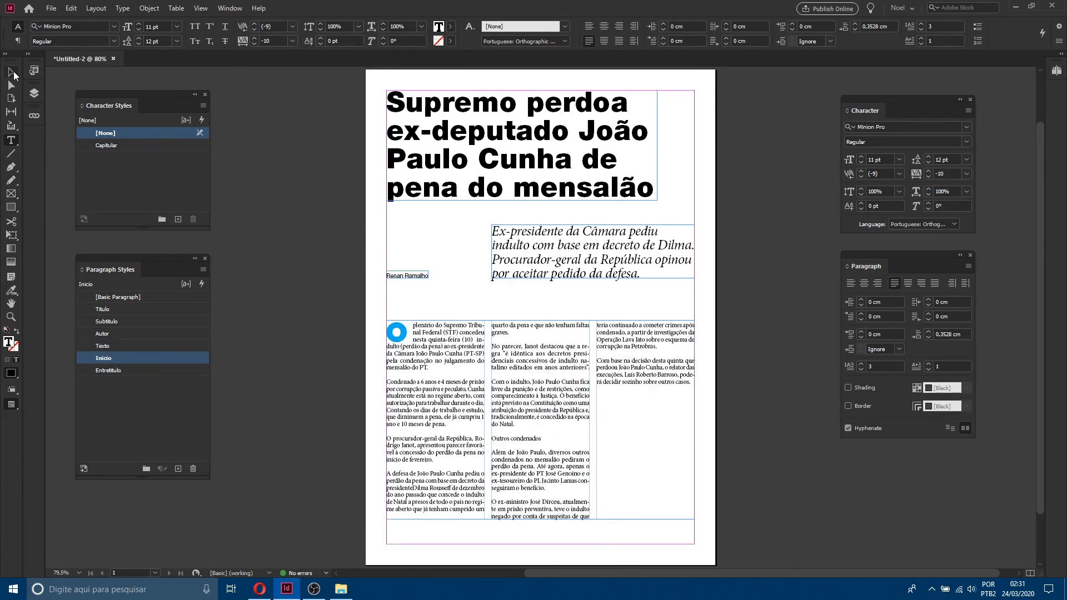
left_click_drag(540, 519, 540, 497)
Step: Apply the Entretítulo style to the 'Outros condenados' subheading
double_click(469, 433)
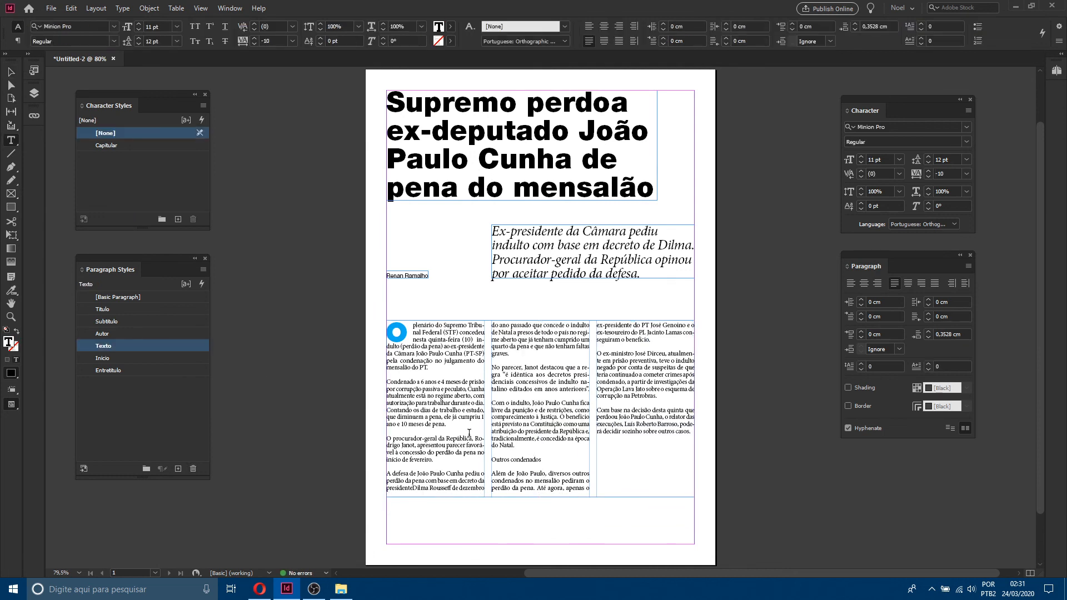
left_click(142, 370)
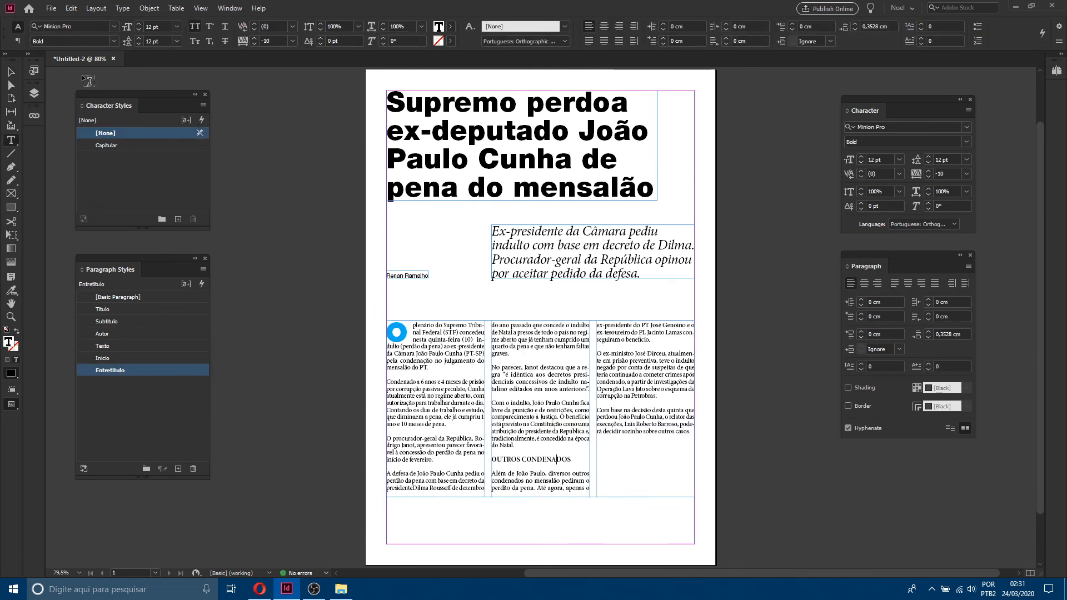
left_click(10, 73)
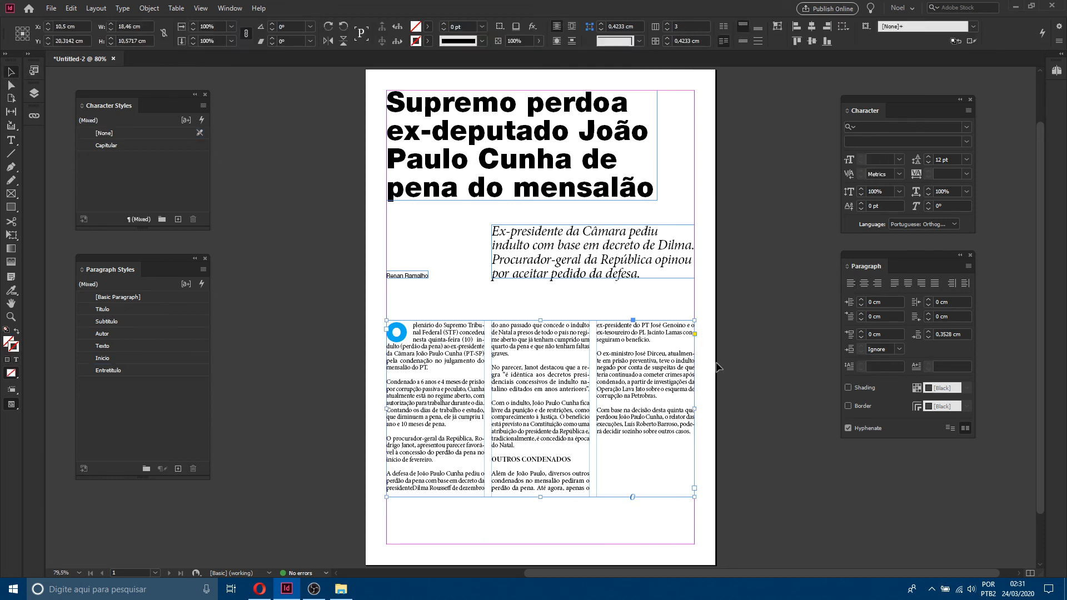